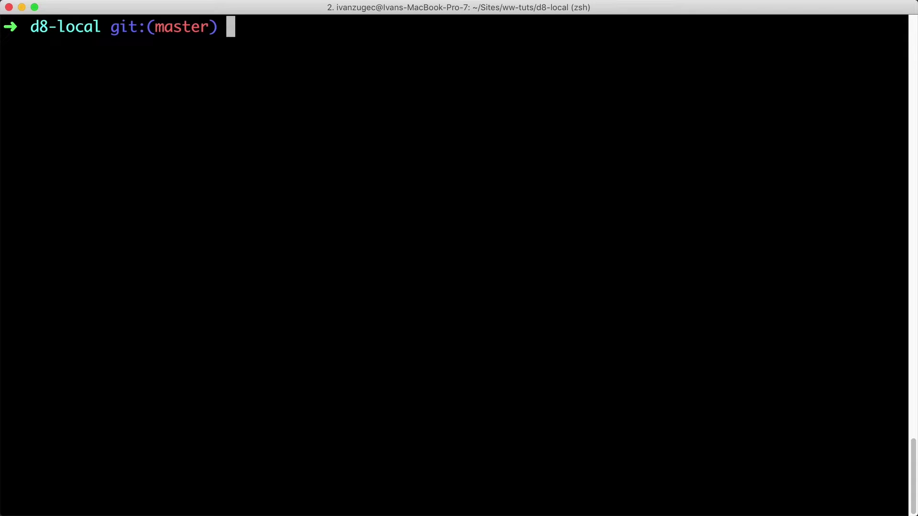
# - Download the Gutenberg module into the project by running composer require drupal/gutenberg:1.x-dev
pyautogui.write('come')
pyautogui.press('BackSpace')
pyautogui.write('poser require dr')
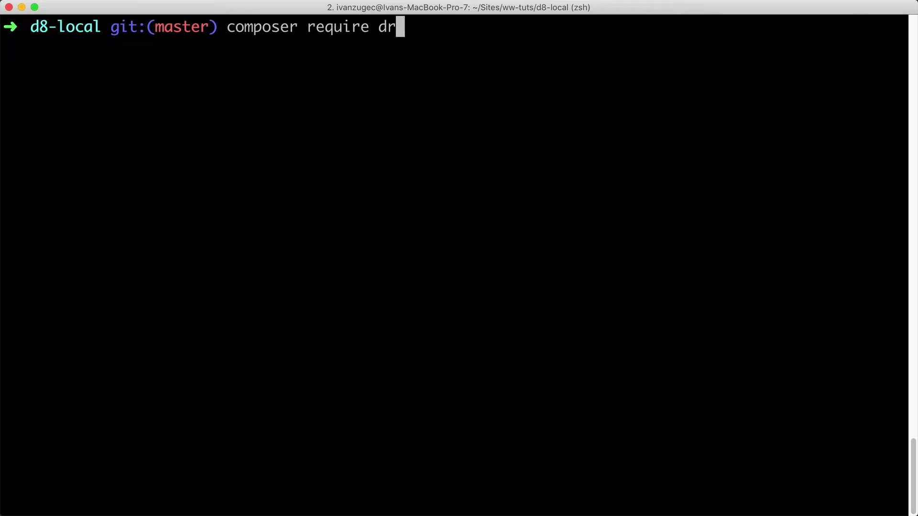
pyautogui.write('upal/gut')
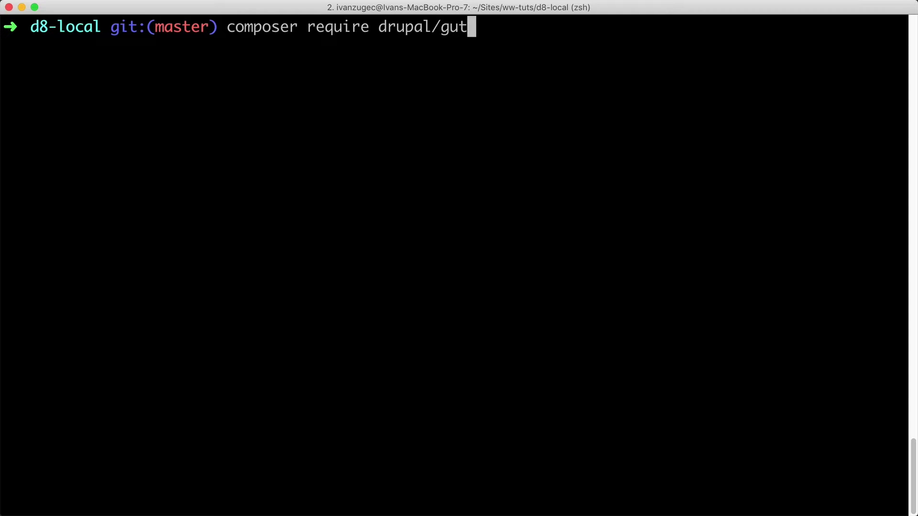
pyautogui.write('enberg:')
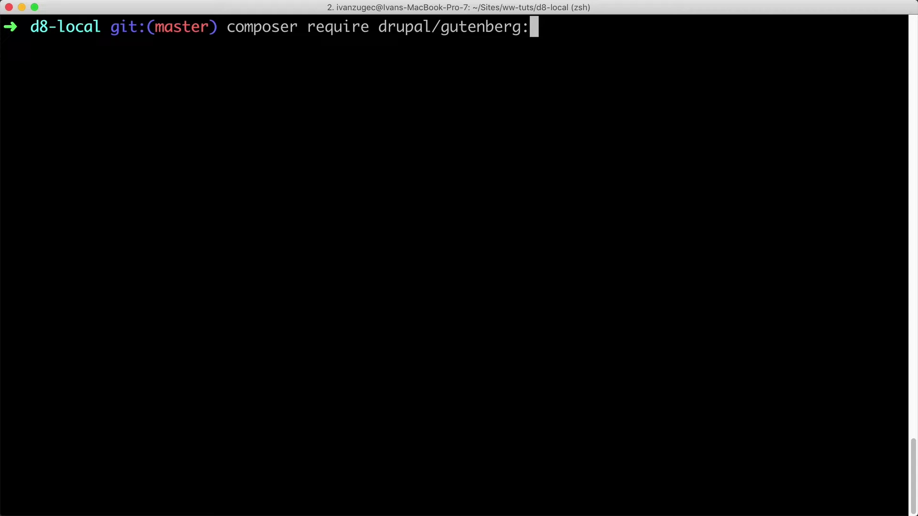
pyautogui.write('1.')
pyautogui.write('x')
pyautogui.press('BackSpace')
pyautogui.write('.x-dev')
pyautogui.press('Return')
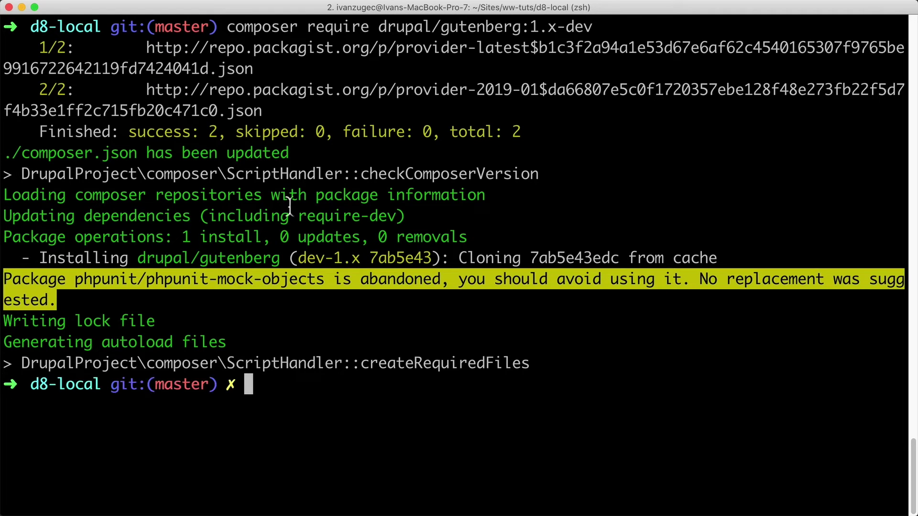
# - Switch to the Drupal site in Firefox, filter the module list for "gutenberg" and install the Gutenberg Editor module
pyautogui.press('super+Tab')
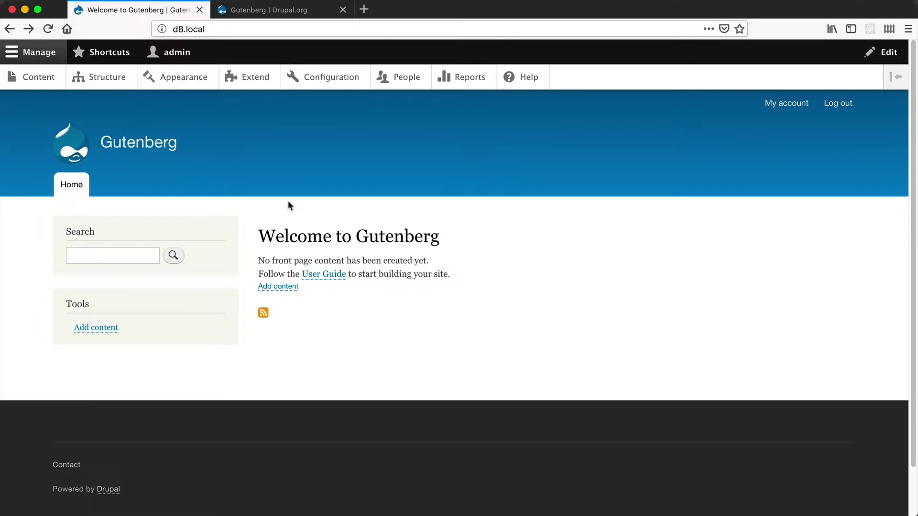
pyautogui.click(249, 80)
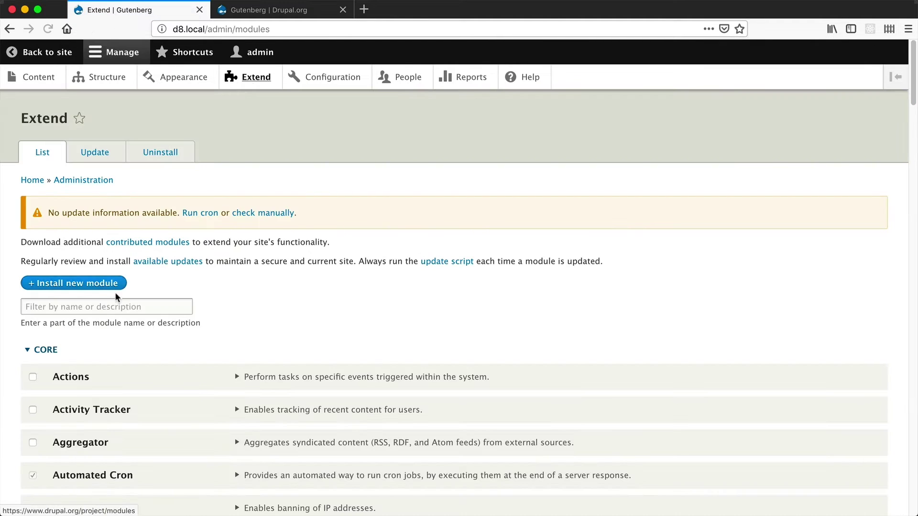
pyautogui.click(116, 301)
pyautogui.write('gutenberg')
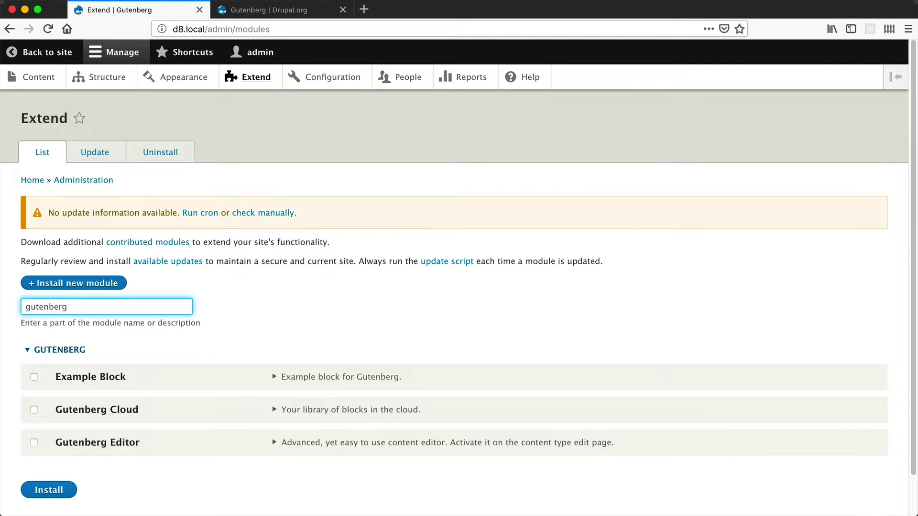
pyautogui.scroll(-1, 56, 335)
pyautogui.click(85, 404)
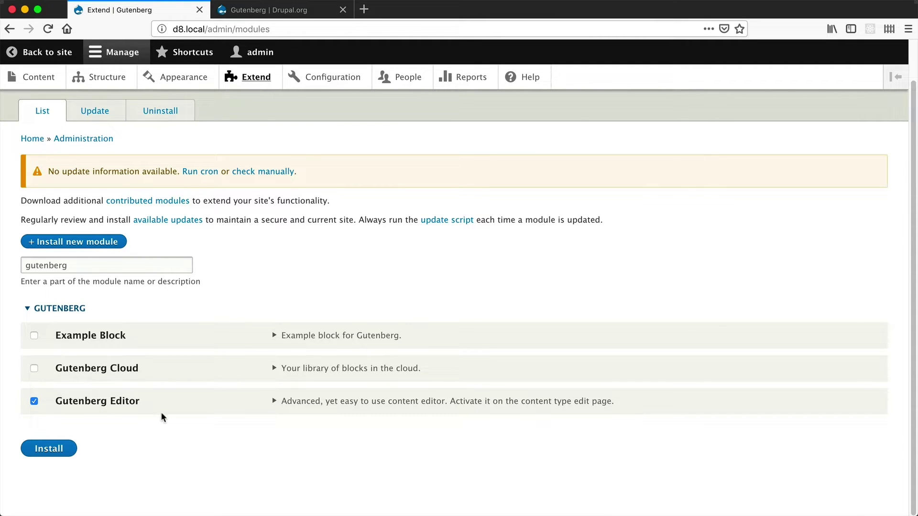
pyautogui.click(51, 449)
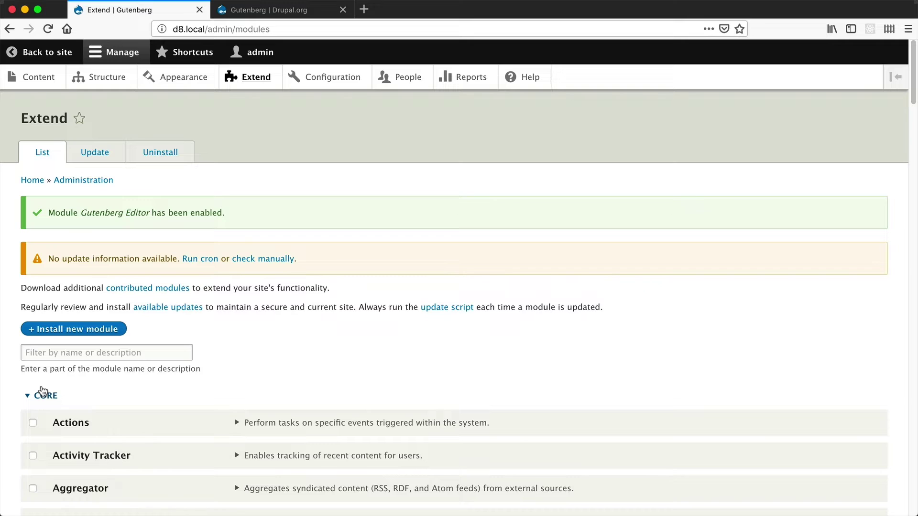
# - Edit the Basic page content type and enable the Gutenberg experience for it
pyautogui.click(107, 78)
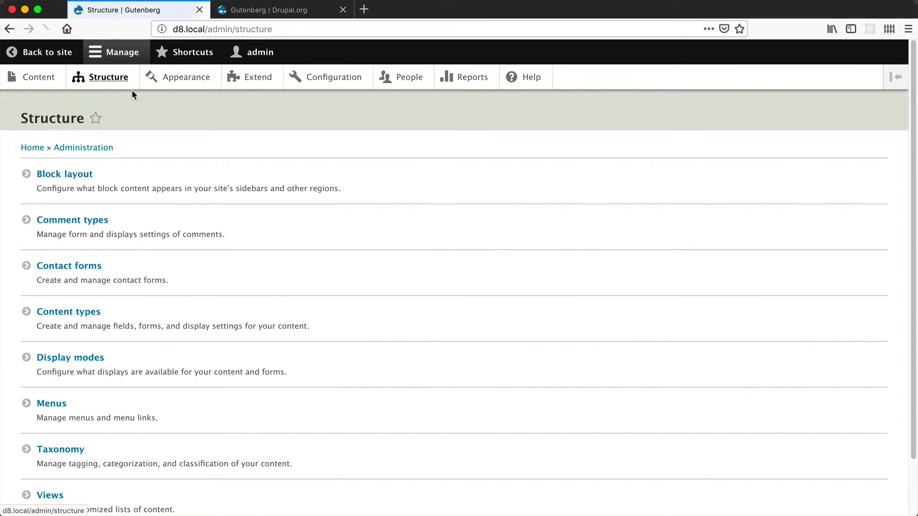
pyautogui.click(69, 316)
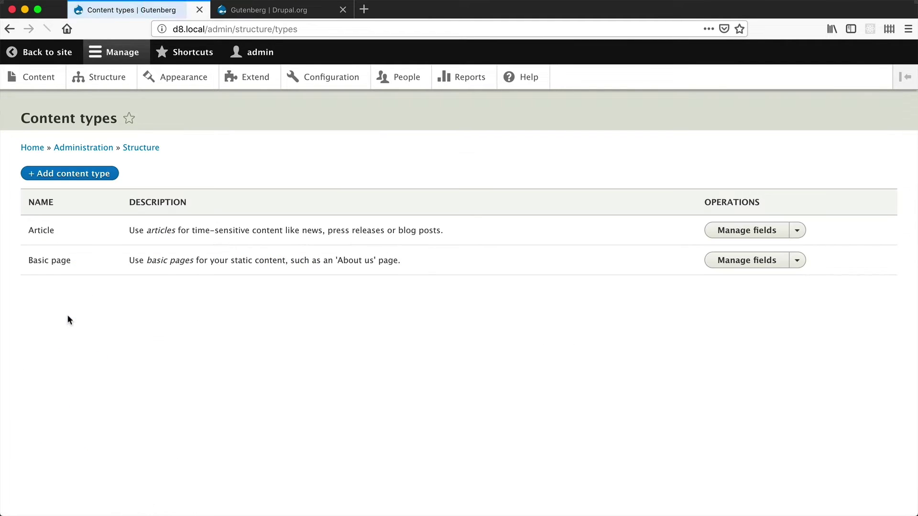
pyautogui.click(797, 260)
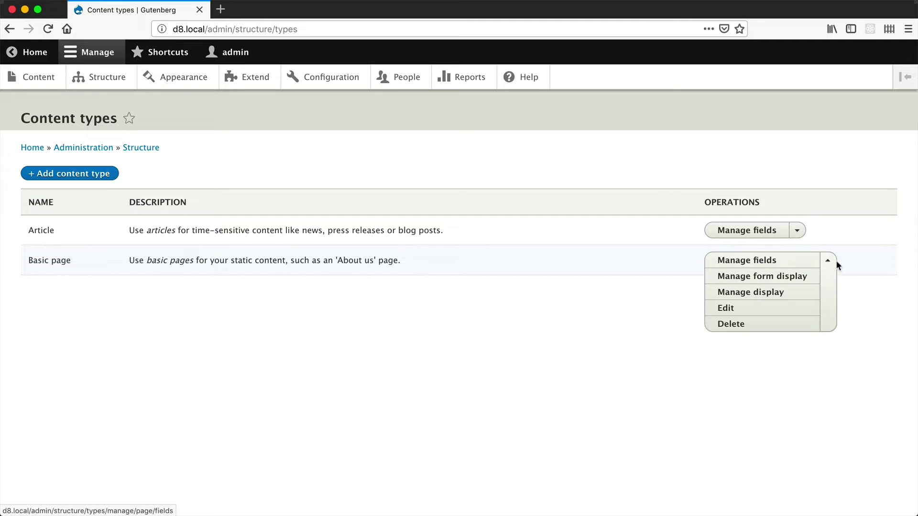
pyautogui.click(773, 311)
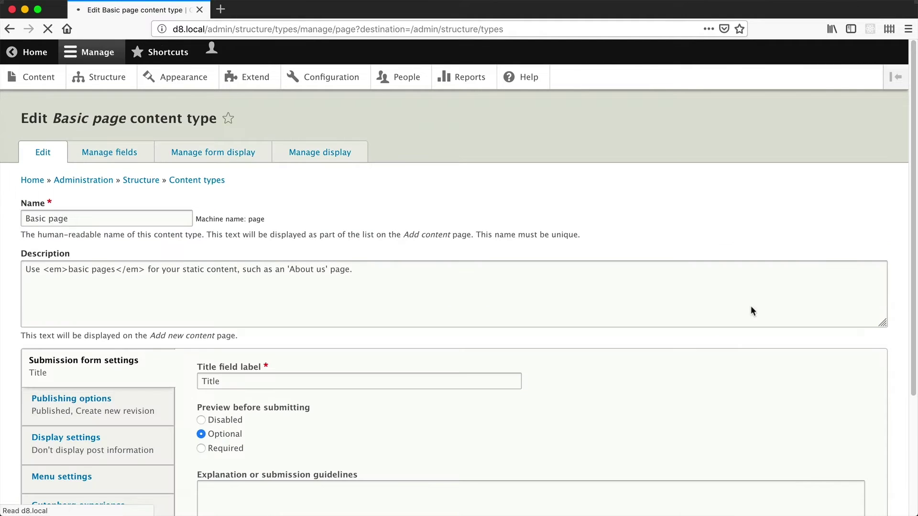
pyautogui.scroll(-3, 62, 367)
pyautogui.click(70, 367)
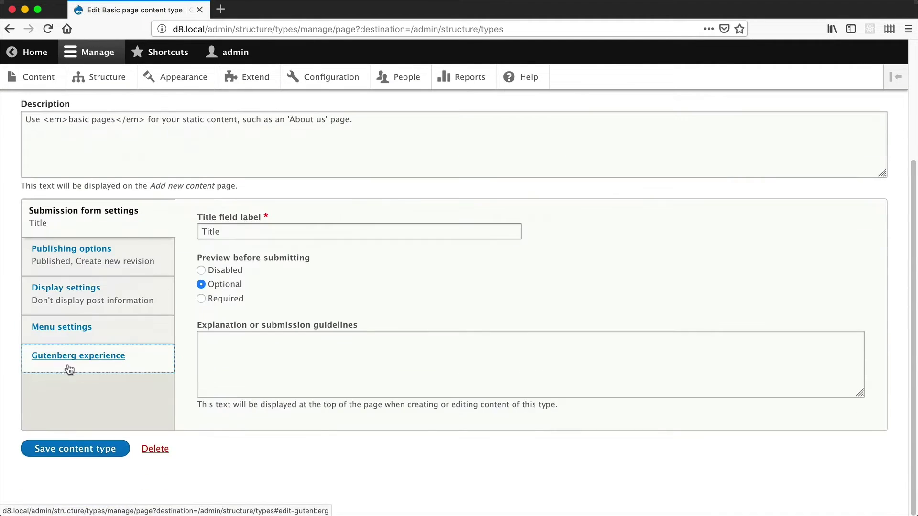
pyautogui.click(54, 362)
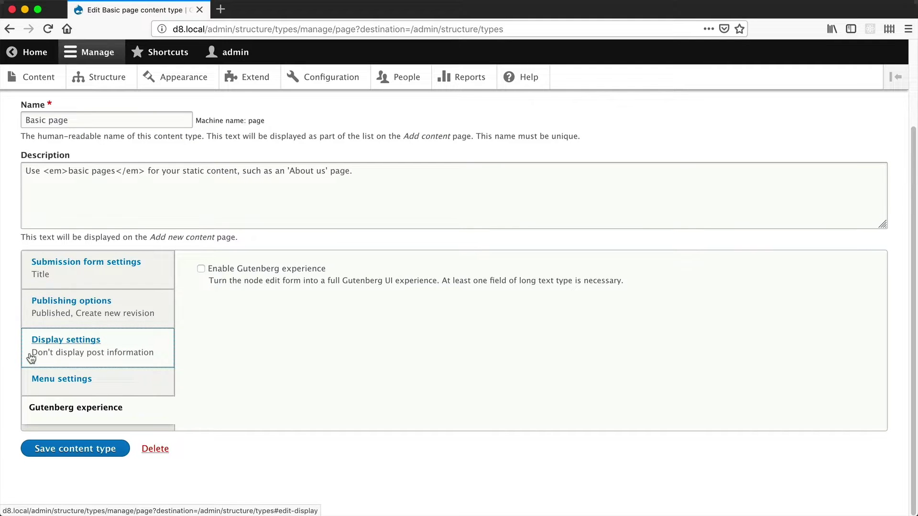
pyautogui.click(221, 270)
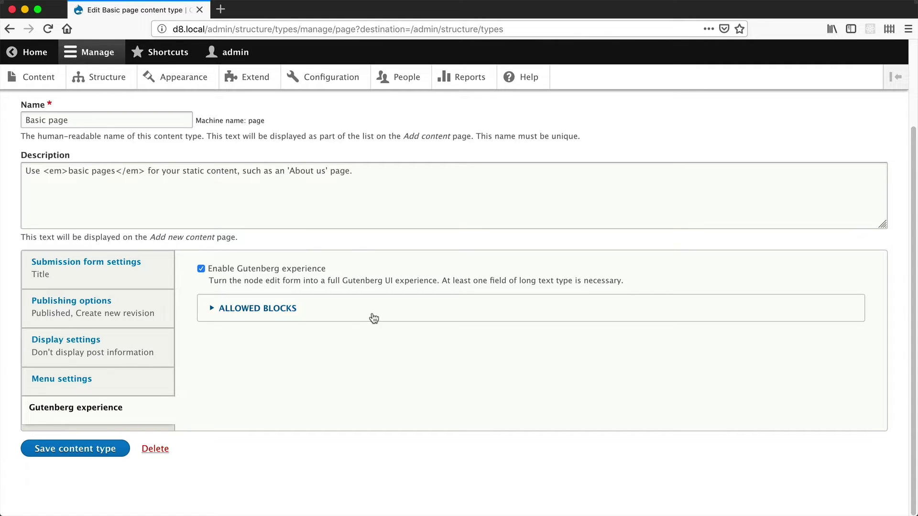
# - Review the allowed Core and Core Embed blocks and save the Basic page content type
pyautogui.click(291, 310)
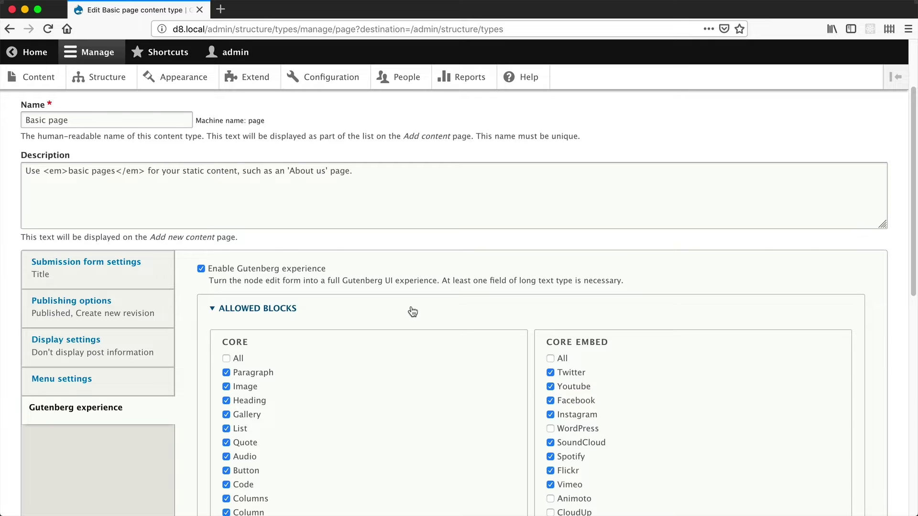
pyautogui.scroll(-5, 324, 368)
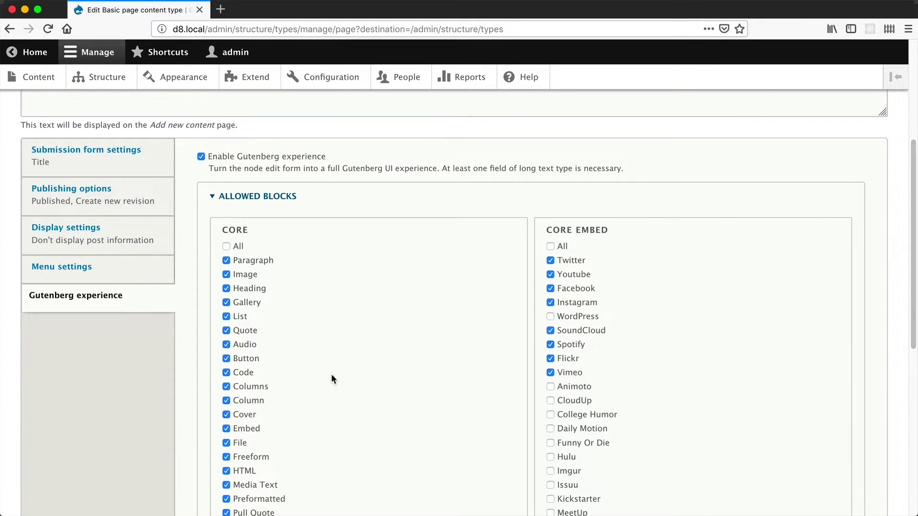
pyautogui.scroll(-2, 332, 378)
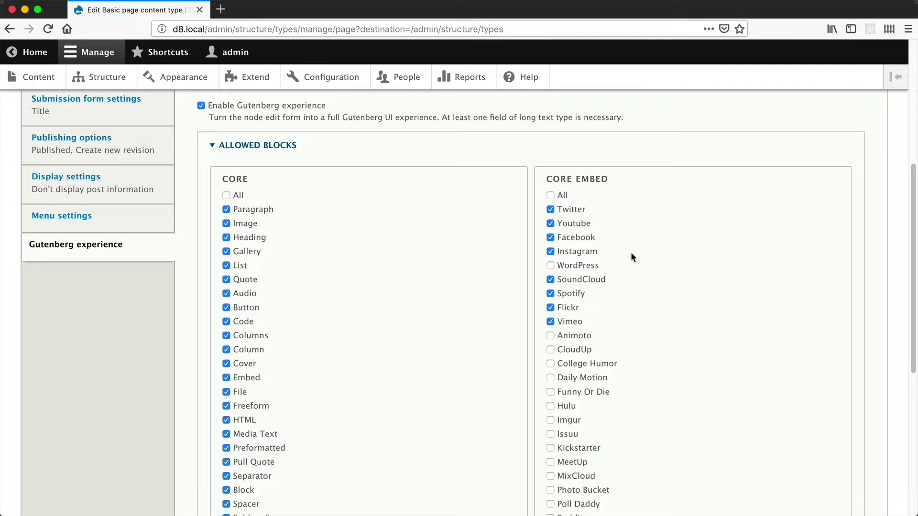
pyautogui.scroll(-5, 631, 254)
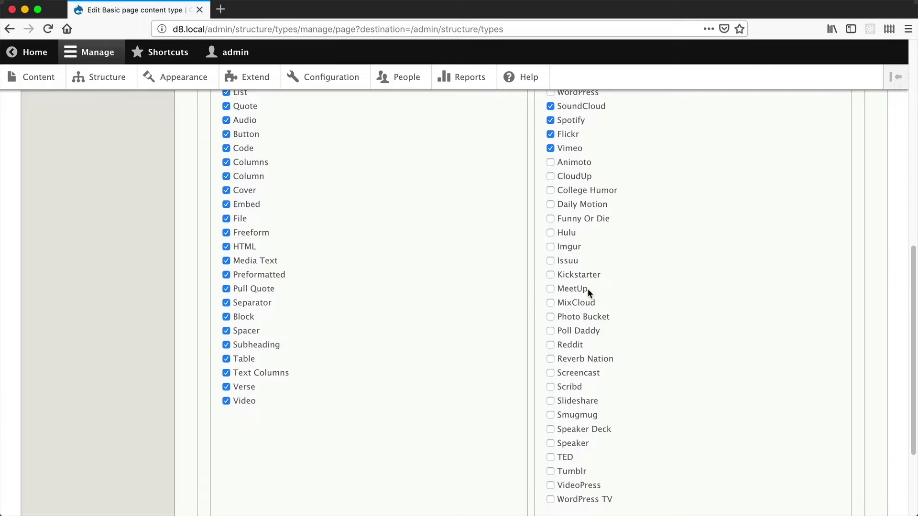
pyautogui.scroll(-3, 156, 368)
pyautogui.click(76, 448)
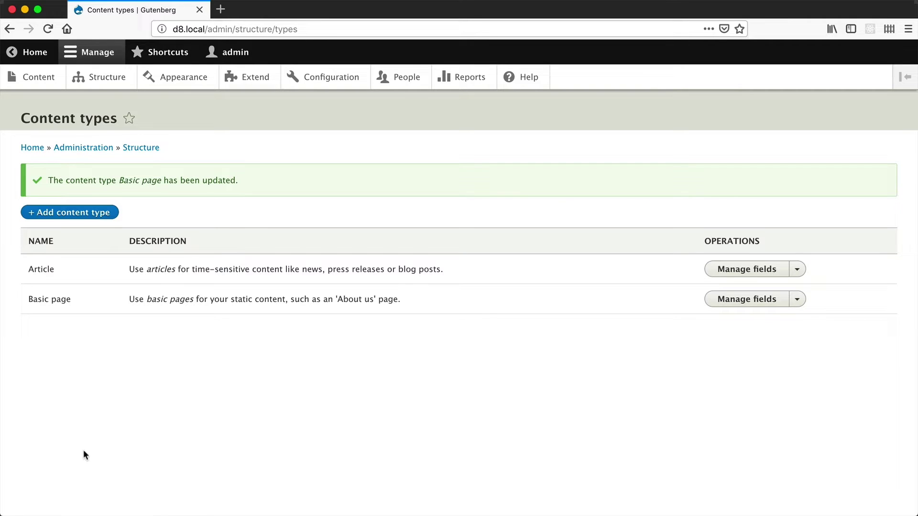
# - Create and save a new Basic page titled "Test page 1"
pyautogui.click(23, 81)
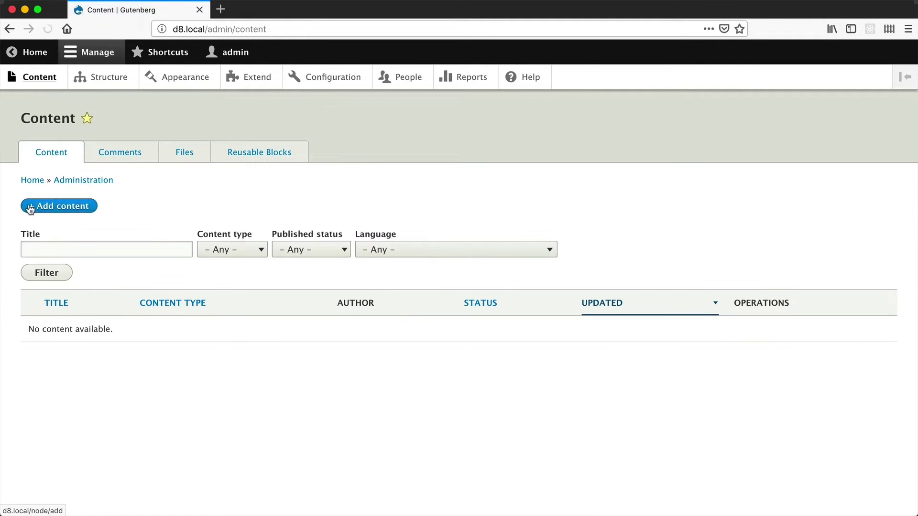
pyautogui.click(57, 206)
pyautogui.click(65, 221)
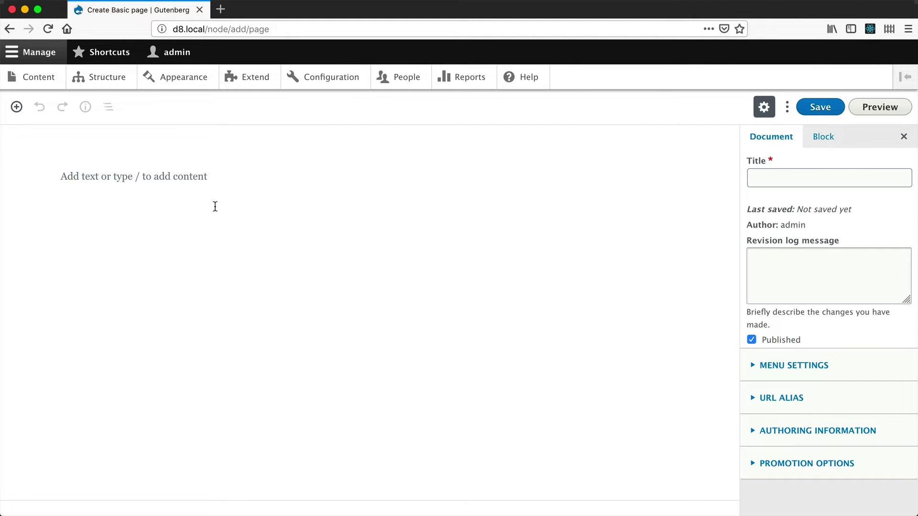
pyautogui.click(762, 178)
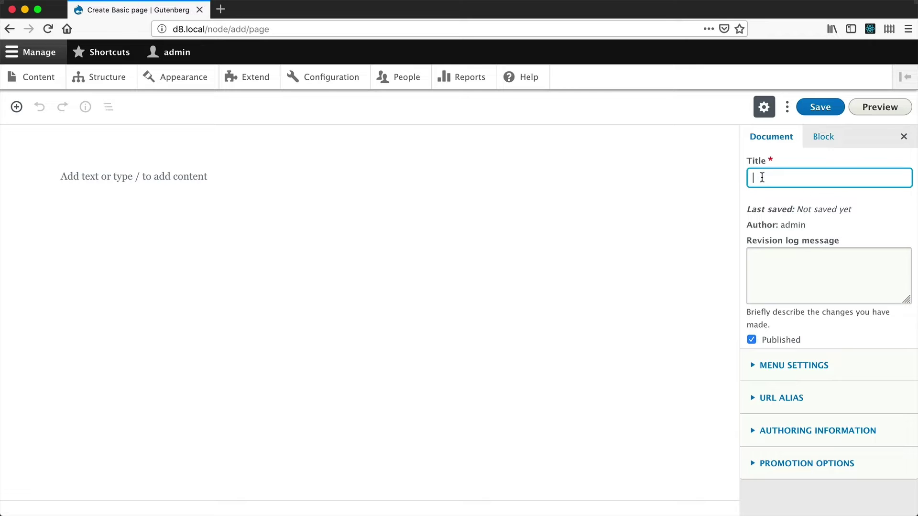
pyautogui.write('Test page 1')
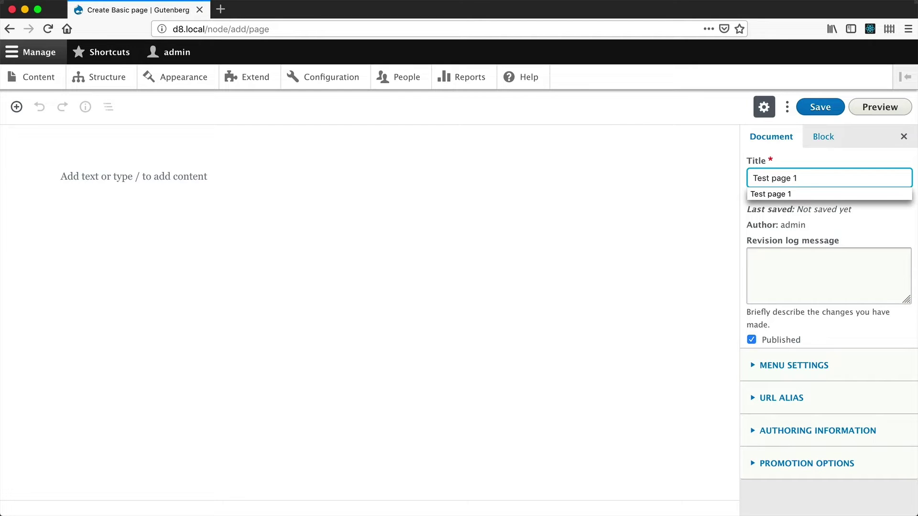
pyautogui.click(819, 106)
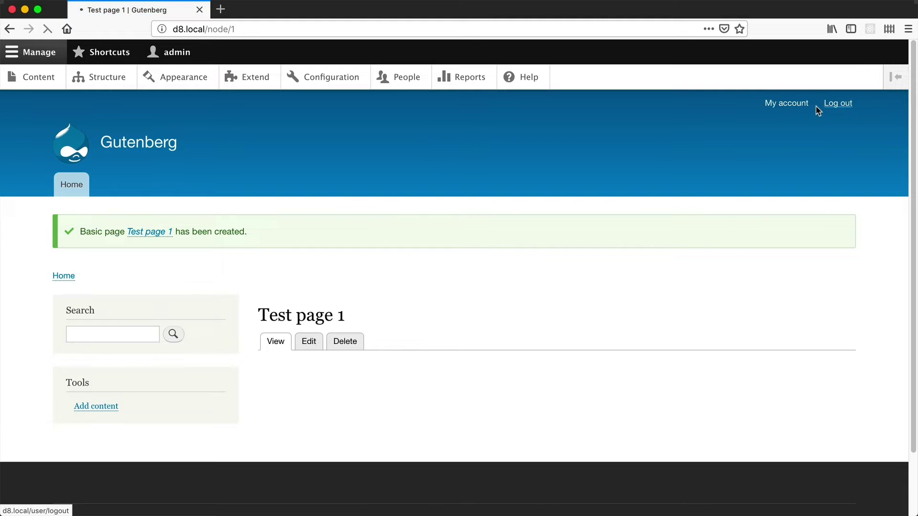
# - Open Test page 1 for editing and look at its block inserter, block settings and document settings
pyautogui.click(313, 288)
pyautogui.moveTo(161, 174)
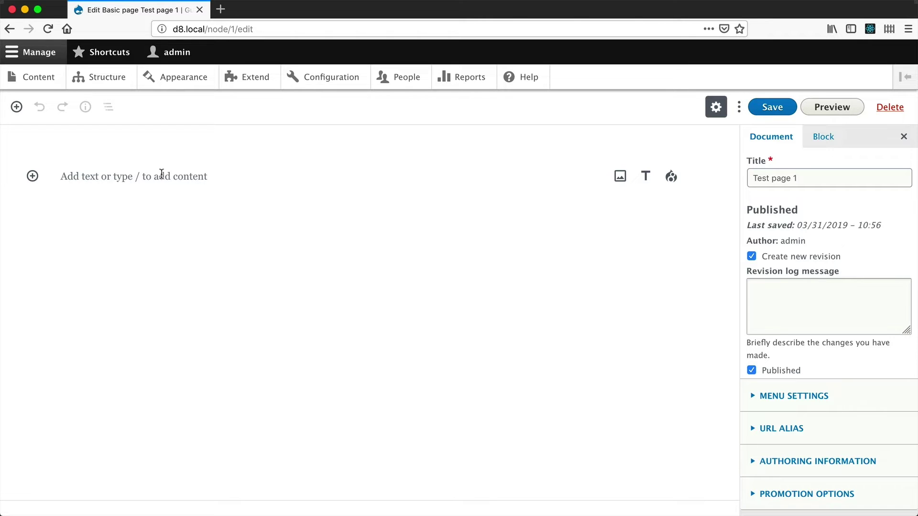
pyautogui.click(32, 176)
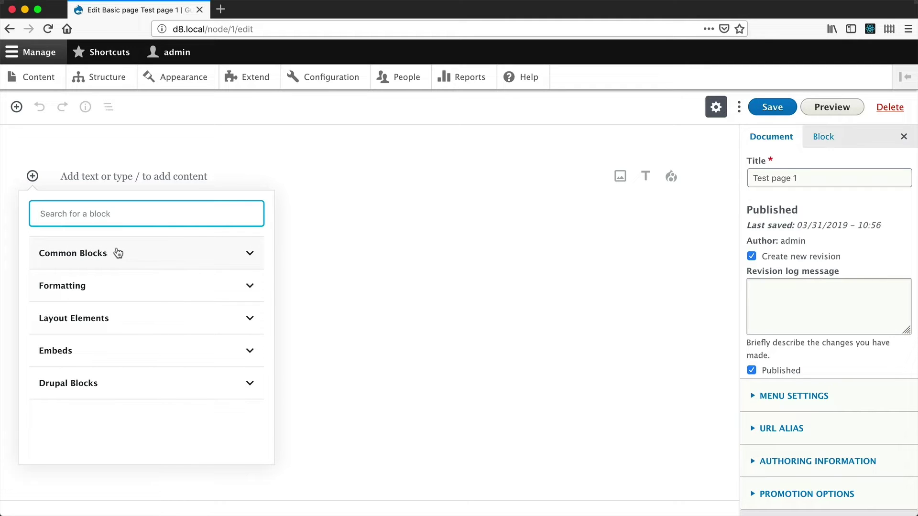
pyautogui.click(818, 136)
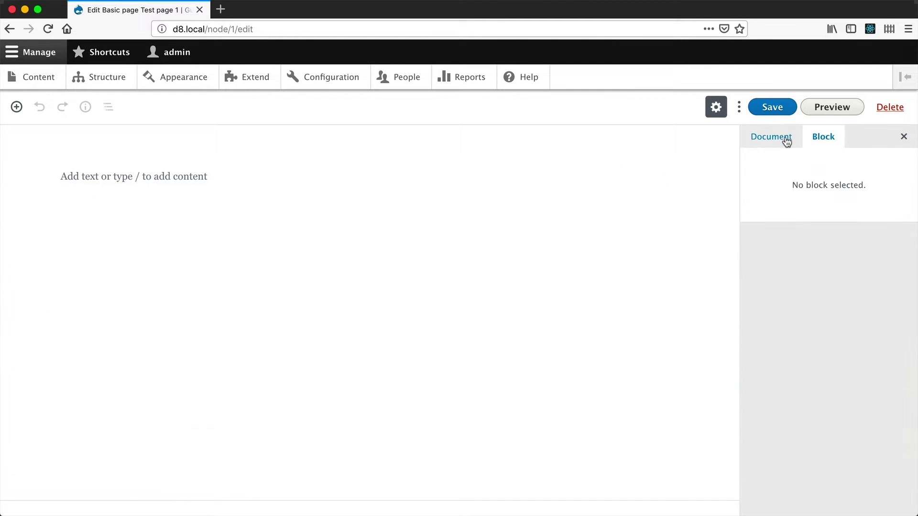
pyautogui.click(784, 139)
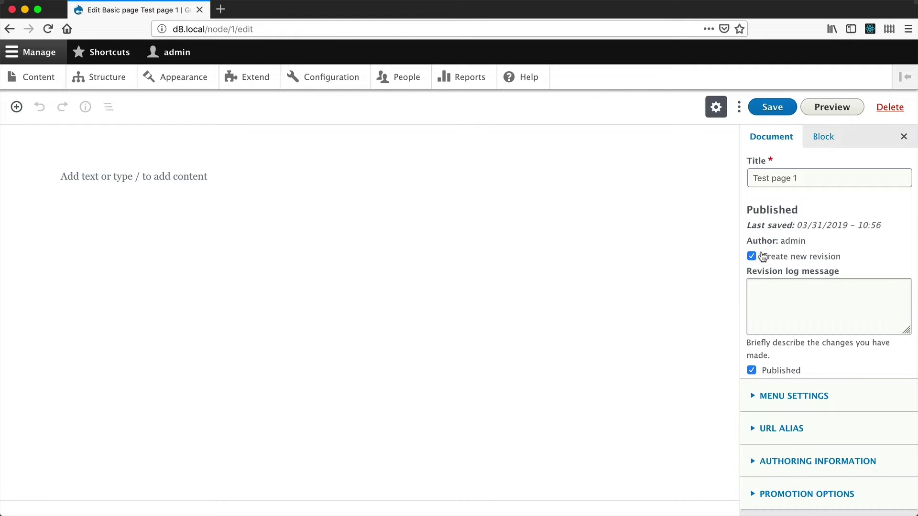
# - Open the block inserter for the empty paragraph and examine the Common Blocks and Formatting categories
pyautogui.click(68, 169)
pyautogui.click(33, 177)
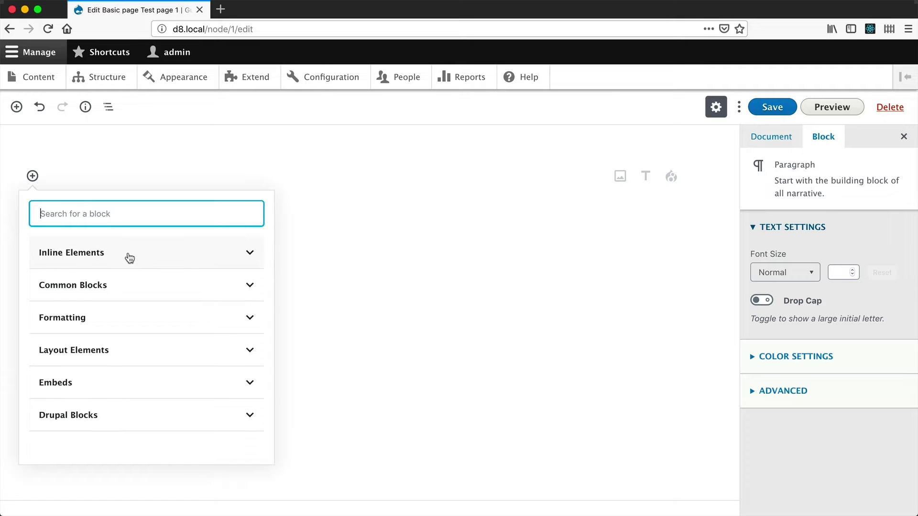
pyautogui.click(128, 254)
pyautogui.click(96, 260)
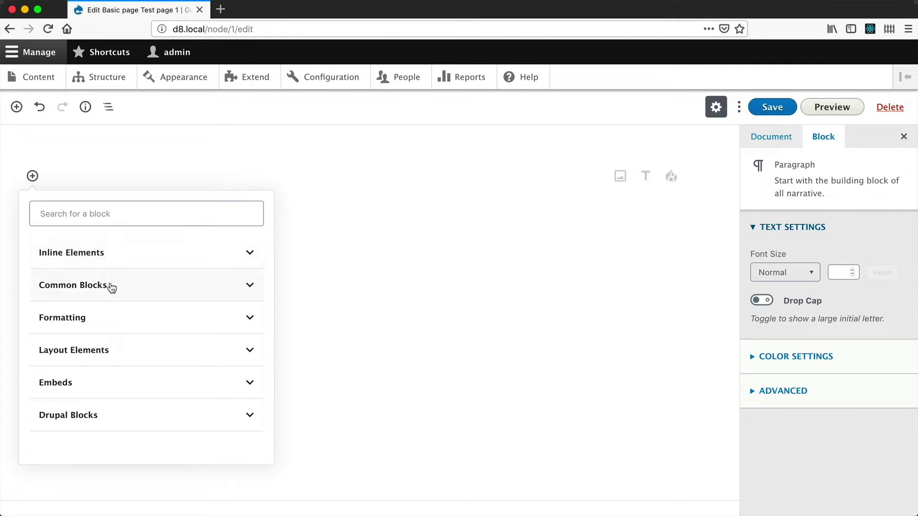
pyautogui.click(111, 287)
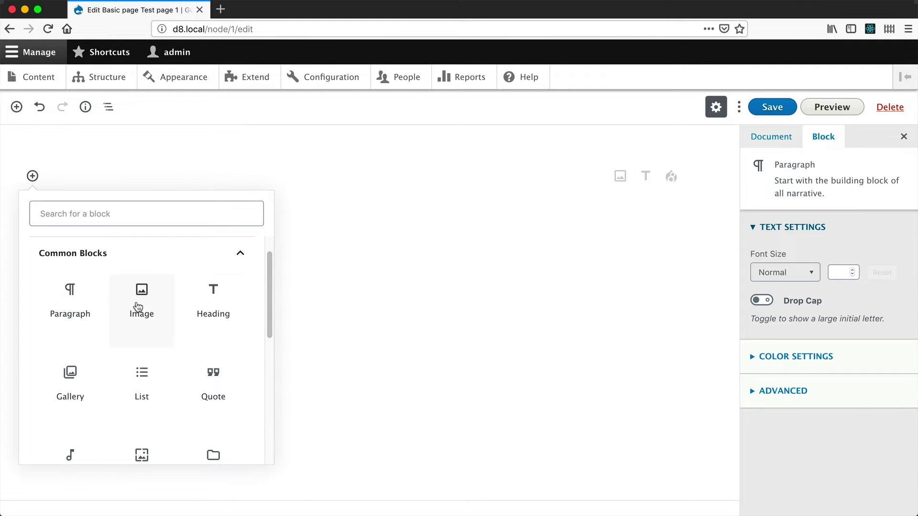
pyautogui.scroll(-5, 188, 352)
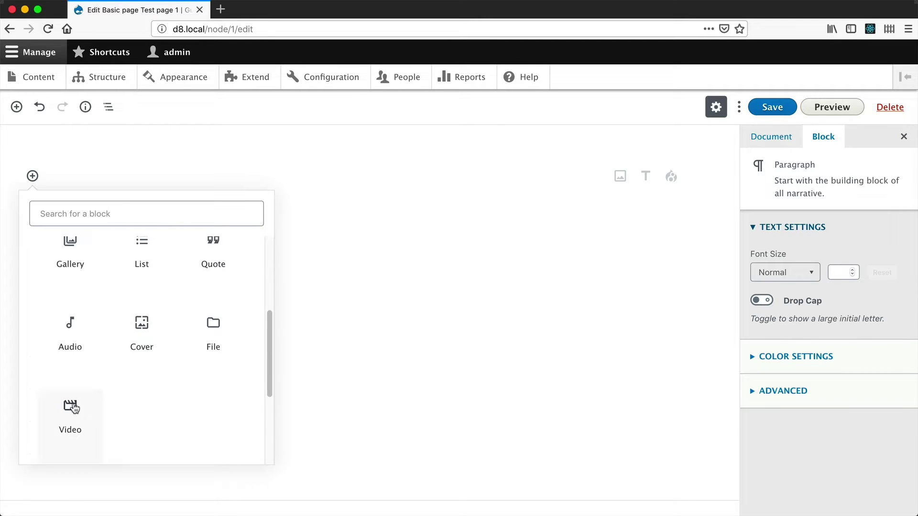
pyautogui.scroll(-3, 74, 406)
pyautogui.click(101, 352)
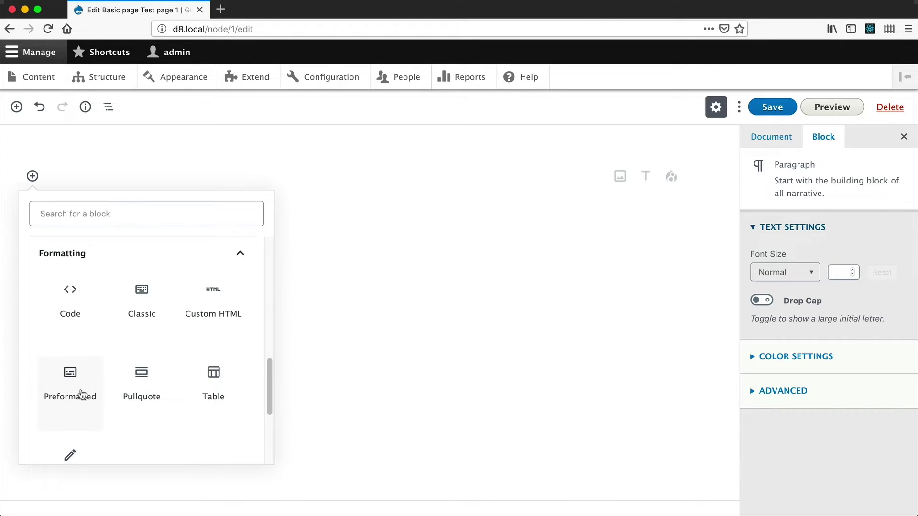
pyautogui.scroll(-4, 139, 399)
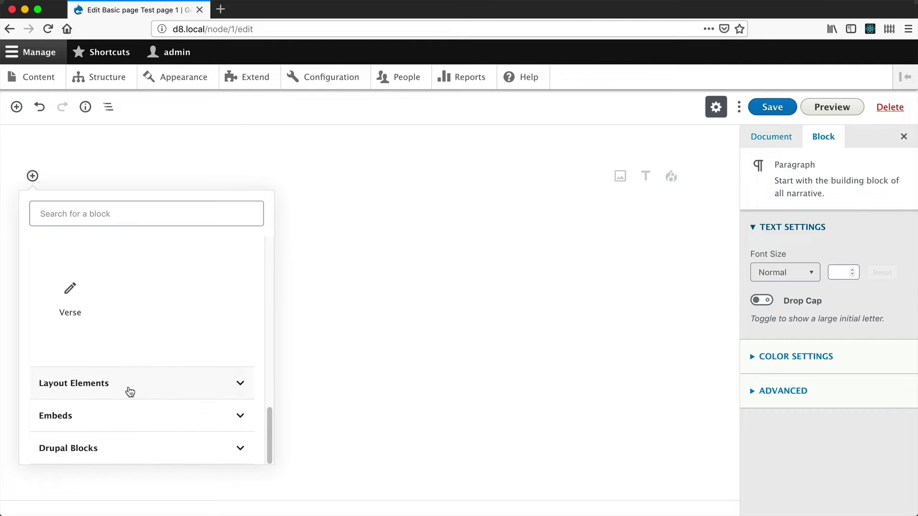
# - Examine the Layout Elements, Embeds and Drupal Blocks categories in the block inserter
pyautogui.click(123, 389)
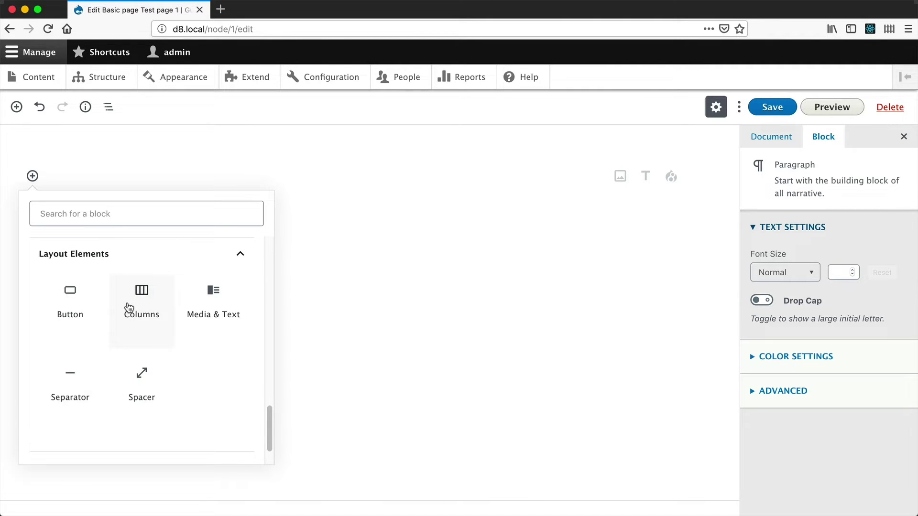
pyautogui.scroll(-1, 132, 309)
pyautogui.scroll(-2, 133, 320)
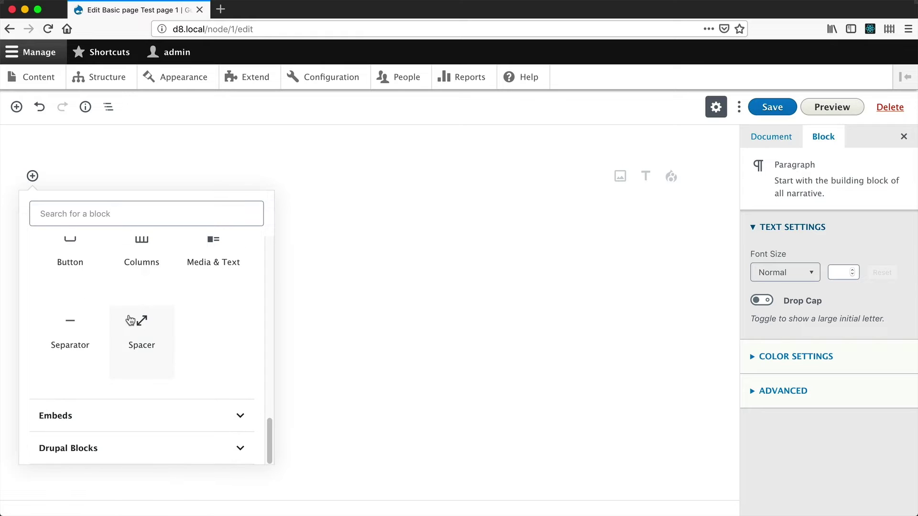
pyautogui.click(127, 425)
pyautogui.scroll(-3, 144, 416)
pyautogui.scroll(3, 220, 277)
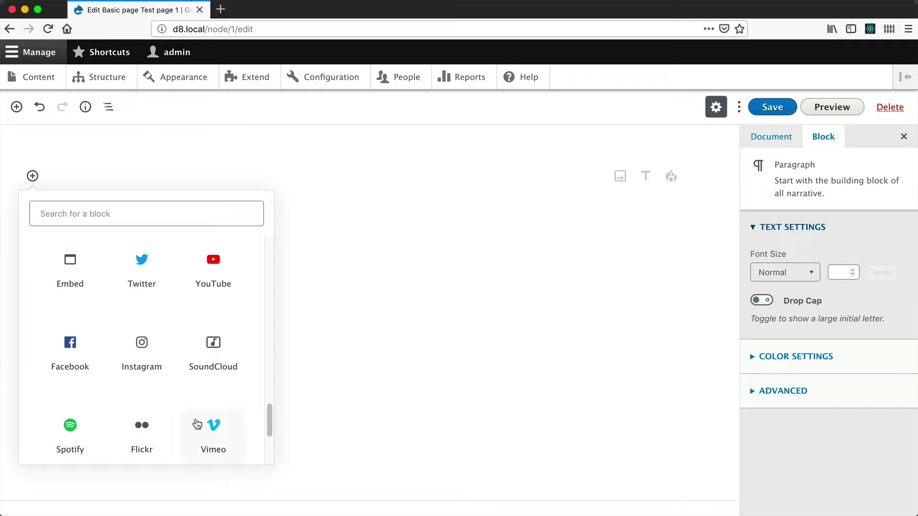
pyautogui.scroll(-3, 191, 414)
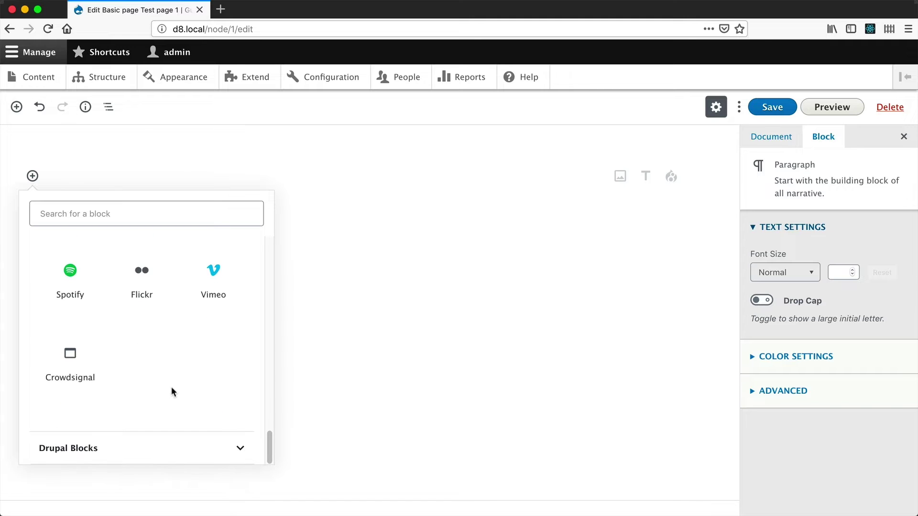
pyautogui.click(126, 448)
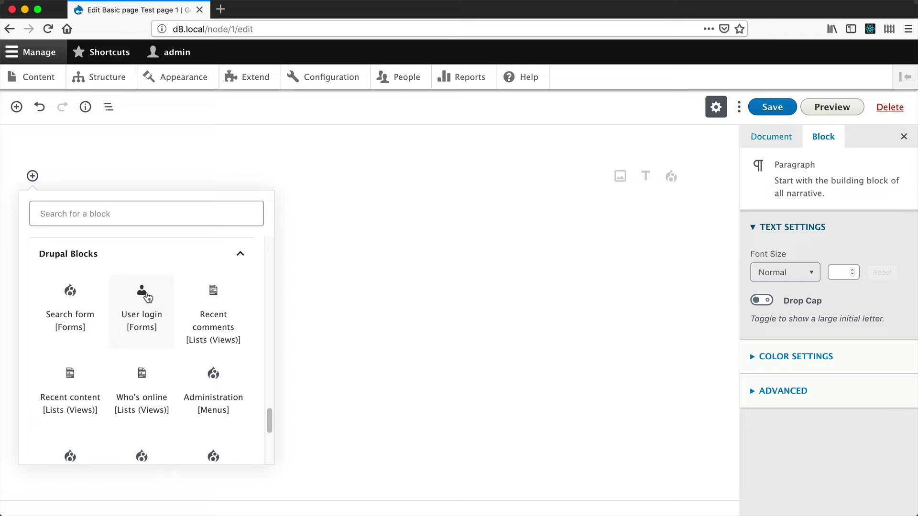
pyautogui.click(143, 258)
# - Fill the paragraph with the sample text "satoeuh sau nhtaunthoe ustnhaoent uhntoh nstuhoentheoausht noteuh nstu ntu ntet" and set its font size to Large
pyautogui.click(145, 177)
pyautogui.write('satoeuh sau nhtaunthoe ustnhaoent uhntoh nstuhoentheoausht noteuh nstu ntu ntet')
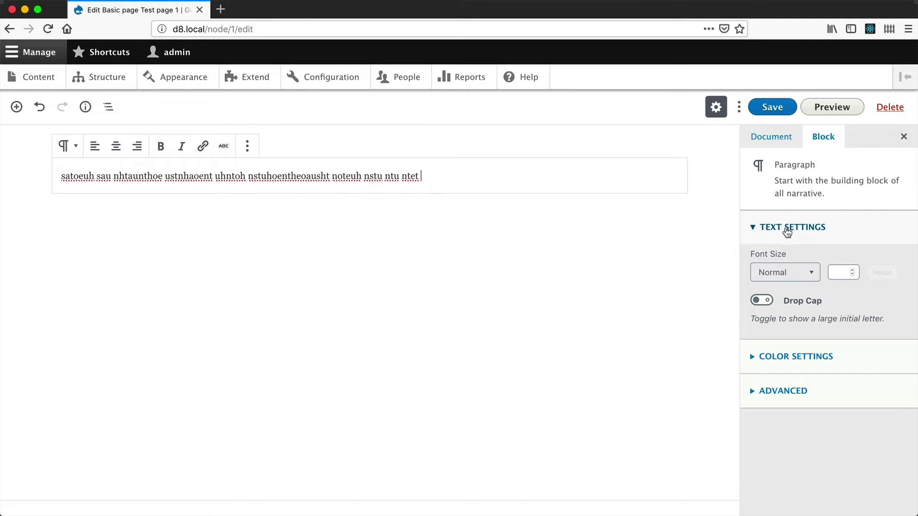
pyautogui.click(783, 275)
pyautogui.click(784, 379)
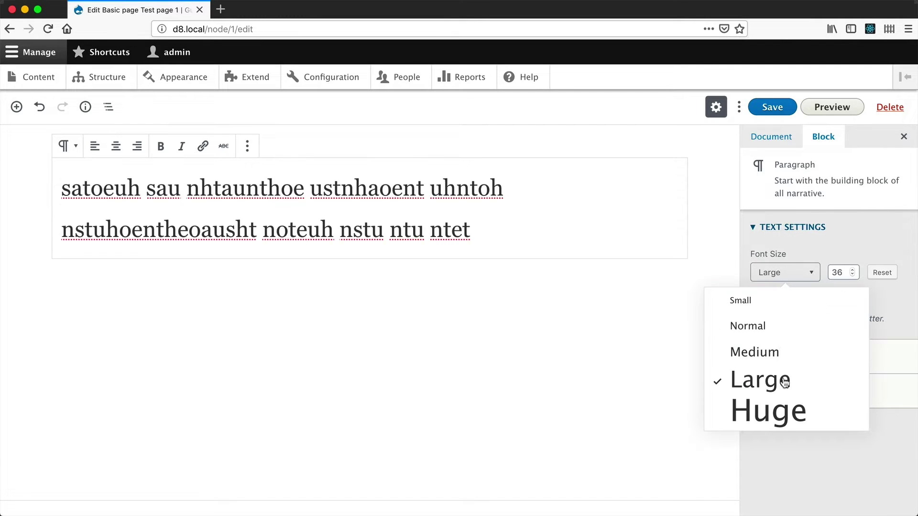
pyautogui.click(677, 296)
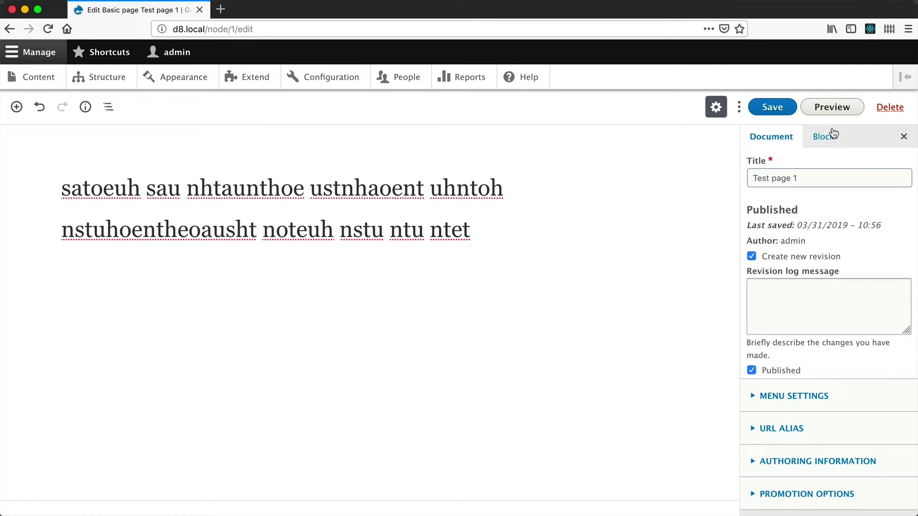
# - Try several colour combinations on the paragraph, settling on an amber background and pink text
pyautogui.click(823, 137)
pyautogui.click(660, 270)
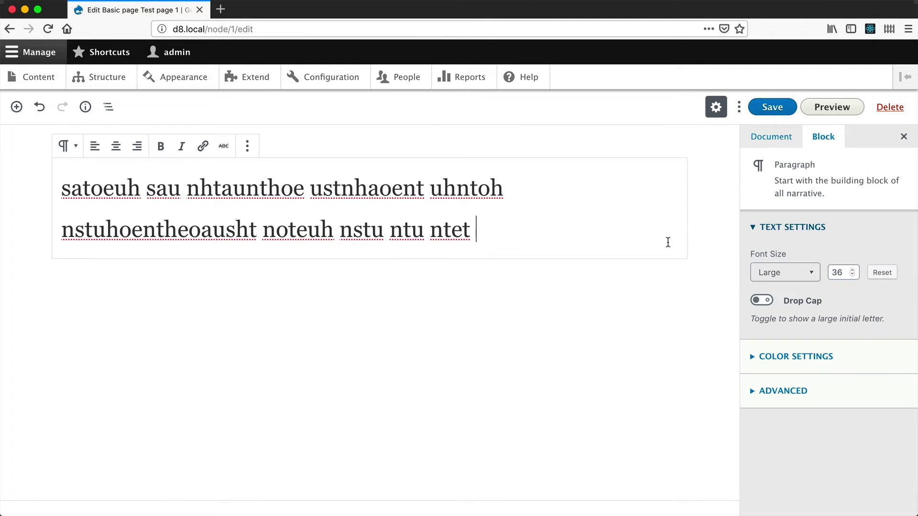
pyautogui.click(808, 359)
pyautogui.click(812, 280)
pyautogui.click(786, 306)
pyautogui.click(785, 394)
pyautogui.click(812, 394)
pyautogui.click(786, 421)
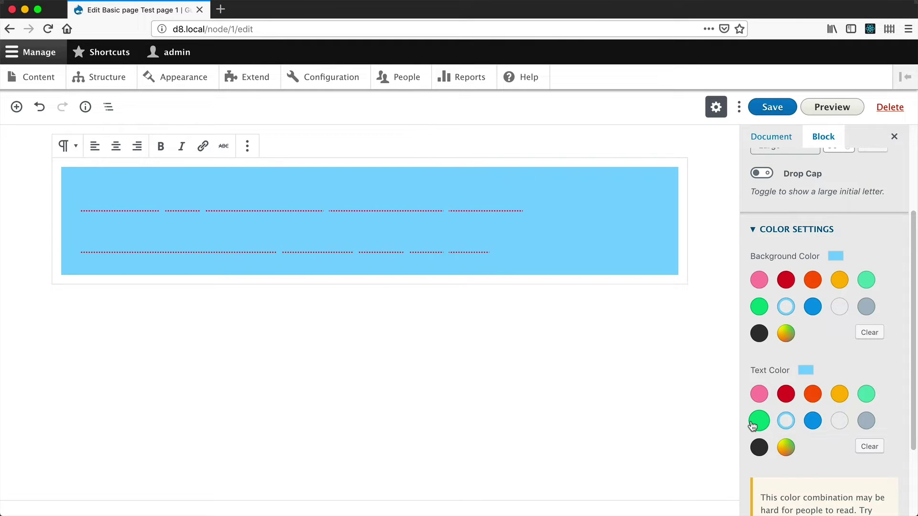
pyautogui.click(759, 394)
pyautogui.click(759, 307)
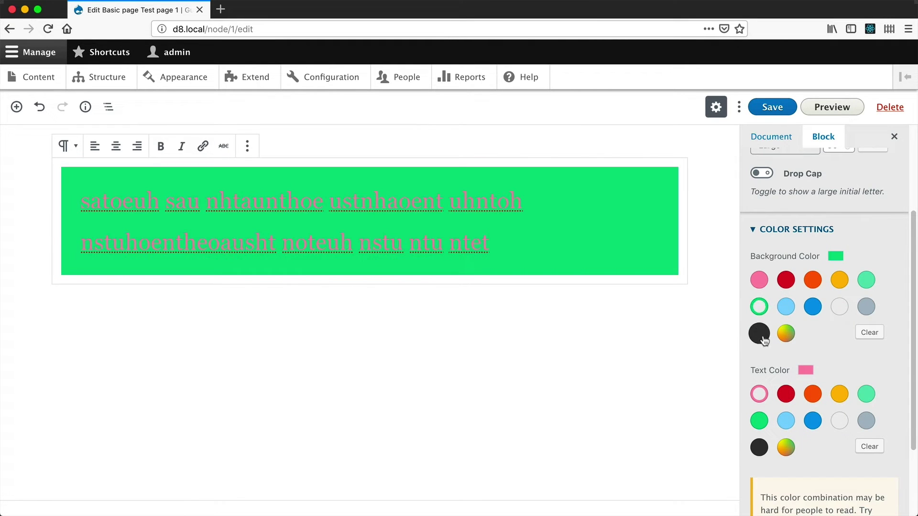
pyautogui.click(760, 334)
pyautogui.click(840, 280)
pyautogui.scroll(-2, 812, 334)
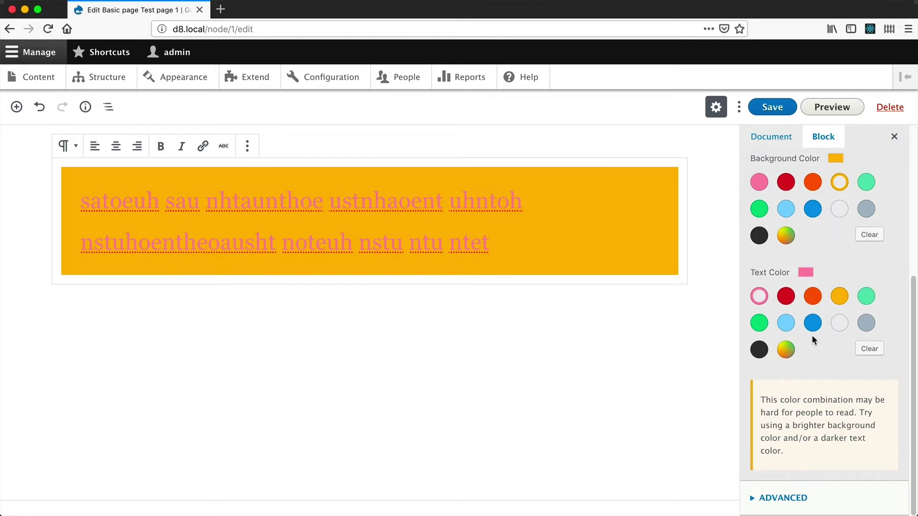
pyautogui.scroll(5, 798, 344)
# - Collapse the paragraph's text and colour settings and examine its advanced Additional CSS Class option
pyautogui.click(795, 355)
pyautogui.click(788, 228)
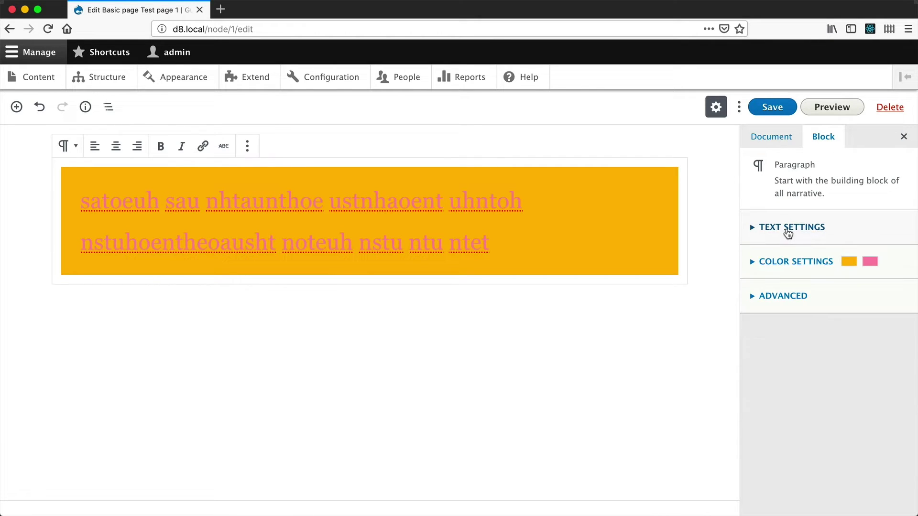
pyautogui.click(793, 296)
pyautogui.click(785, 337)
pyautogui.moveTo(836, 324); pyautogui.dragTo(757, 323)
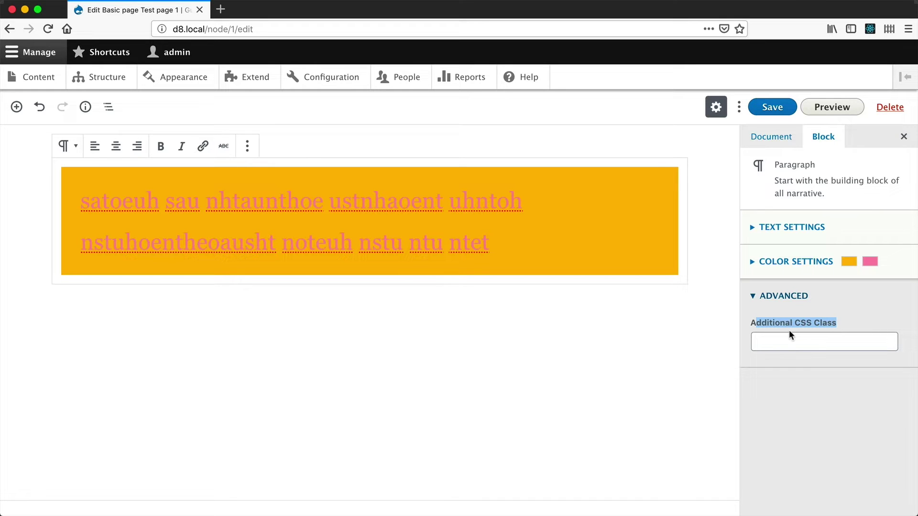
pyautogui.click(257, 299)
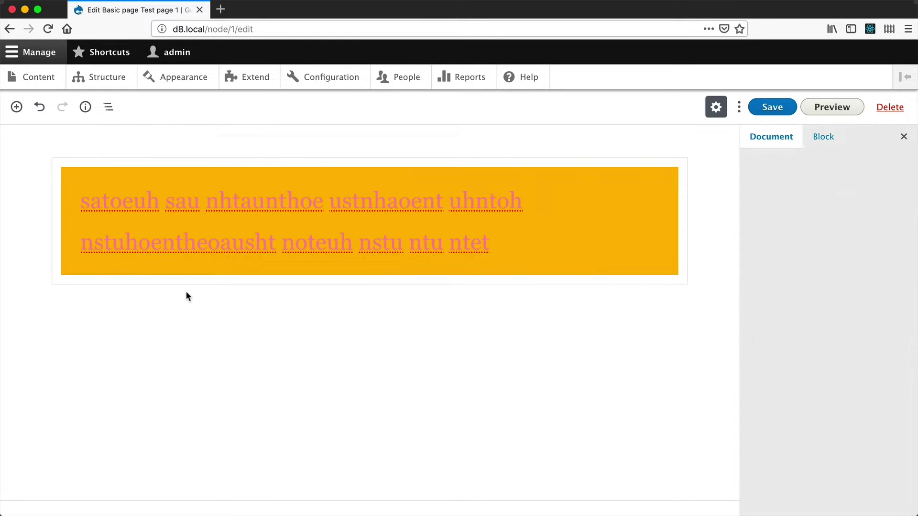
# - Insert an Image block below the coloured paragraph using the slash command "/im"
pyautogui.click(173, 254)
pyautogui.press('Return')
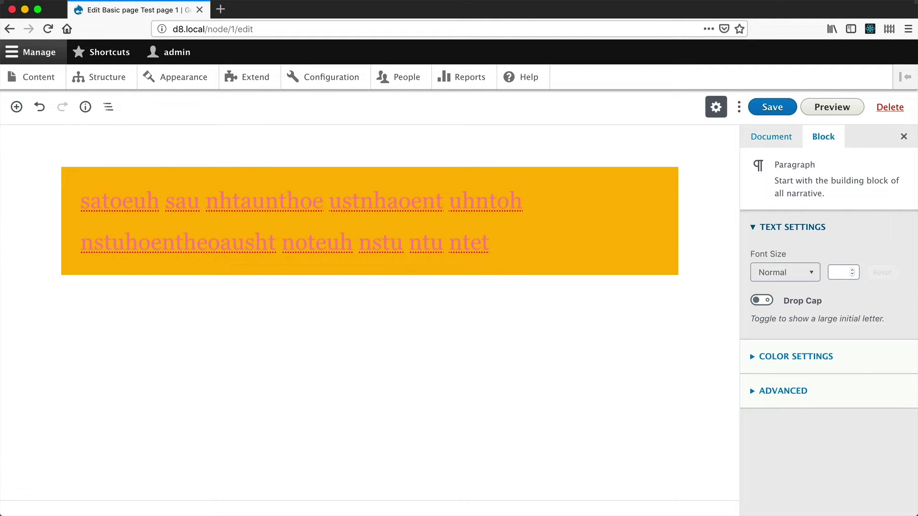
pyautogui.write('/')
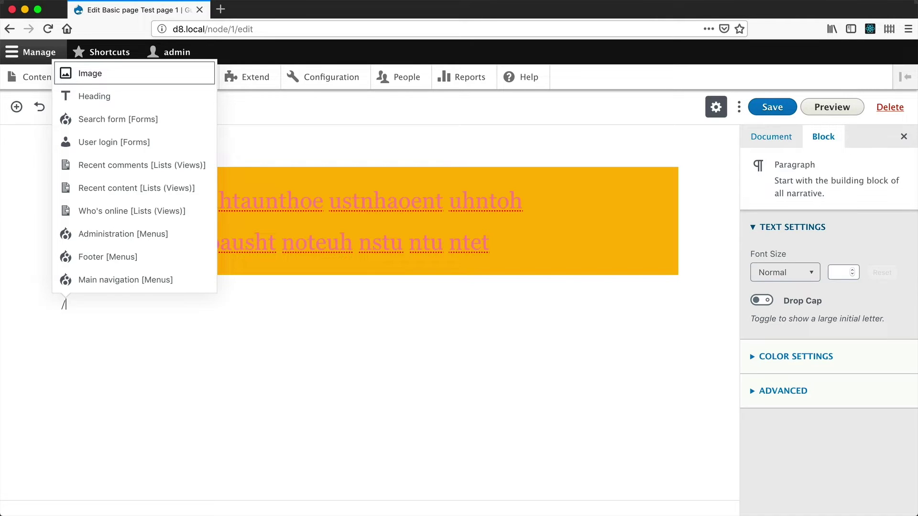
pyautogui.write('im')
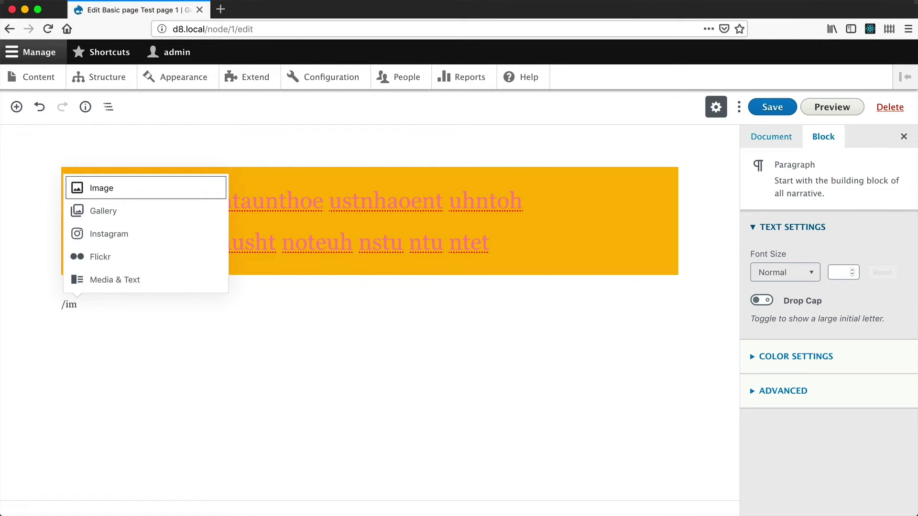
pyautogui.press('Return')
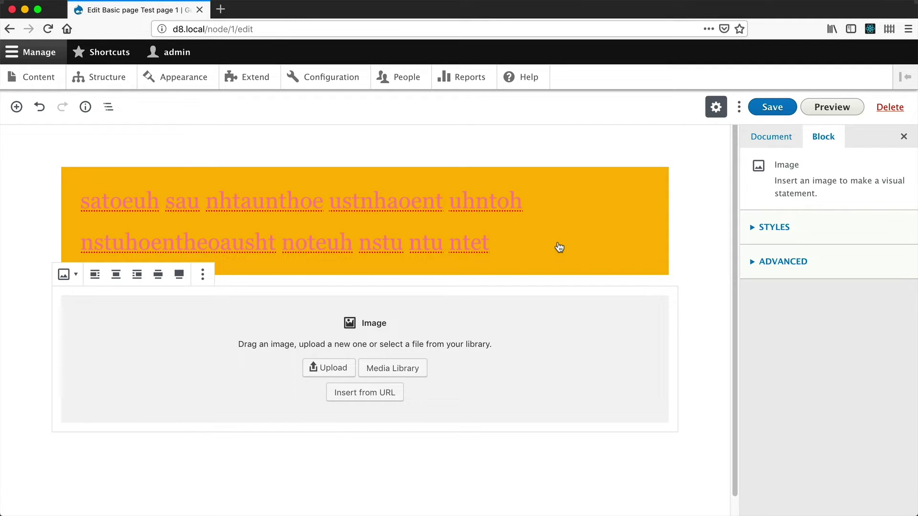
# - Switch to Finder, preview "drupal 8 logo RGB 300.jpg" from the drupal-8-logo-stacked folder and place it in the Image block
pyautogui.press('super+Tab')
pyautogui.scroll(-3, 630, 300)
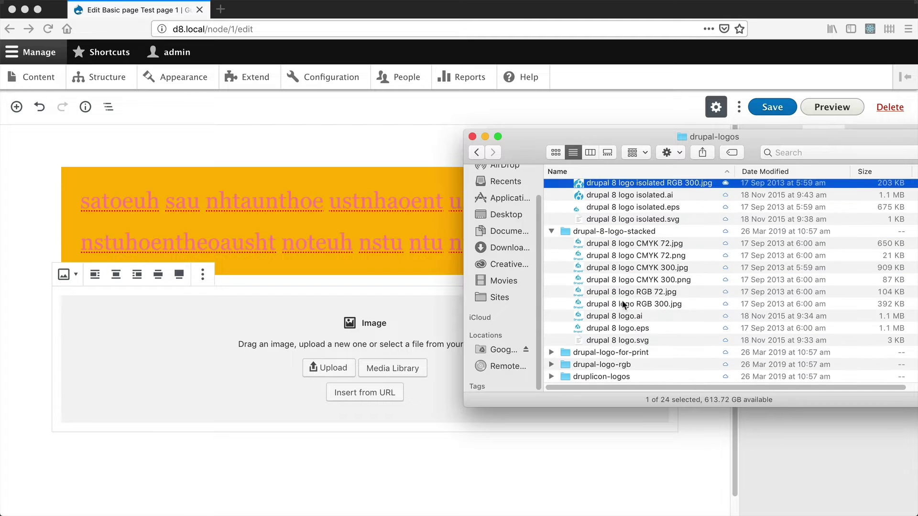
pyautogui.click(659, 304)
pyautogui.press('space')
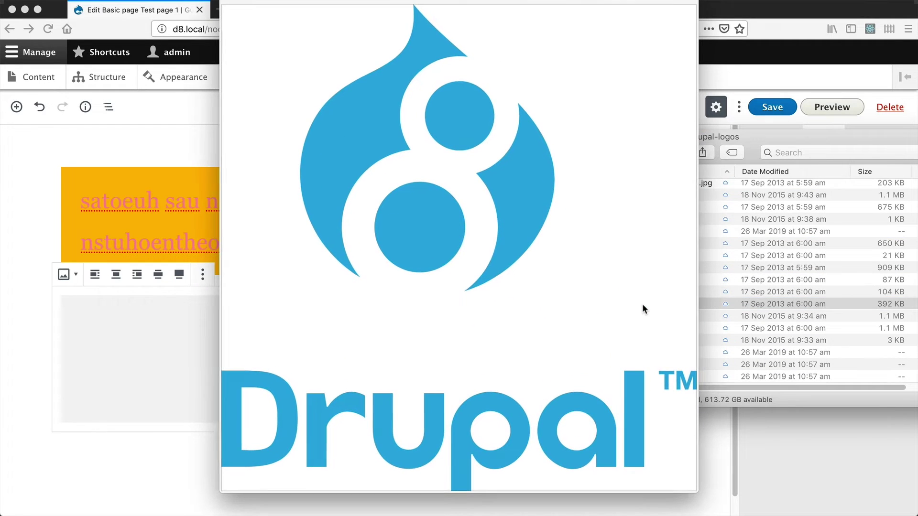
pyautogui.press('space')
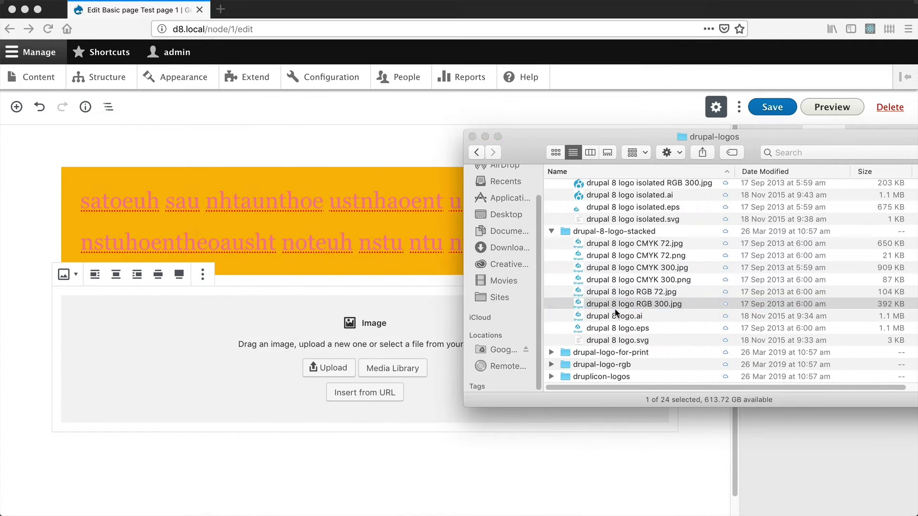
pyautogui.moveTo(675, 302); pyautogui.dragTo(383, 332)
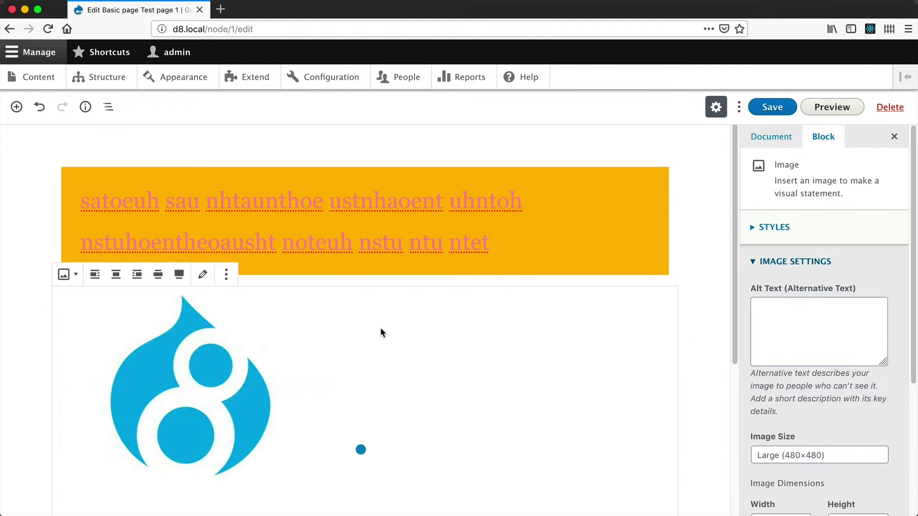
# - Set the Drupal logo's image size to Thumbnail (100×100)
pyautogui.scroll(-5, 382, 332)
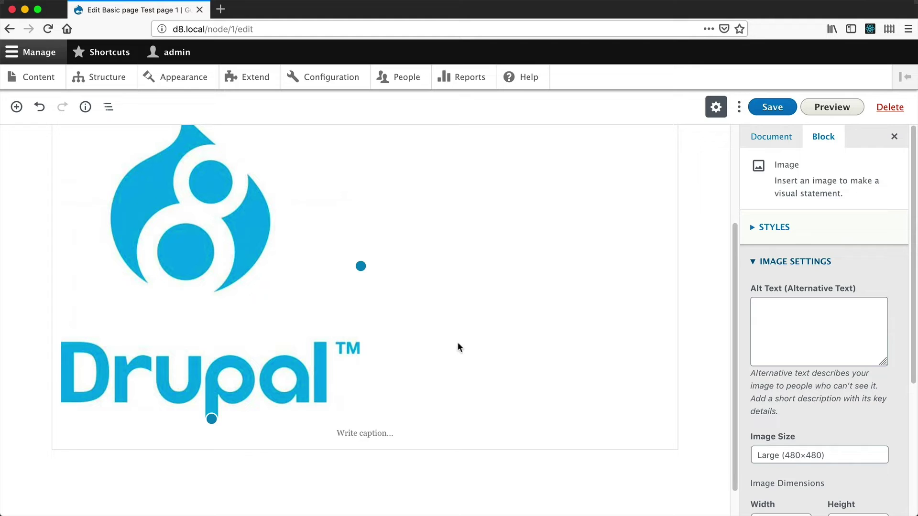
pyautogui.click(219, 241)
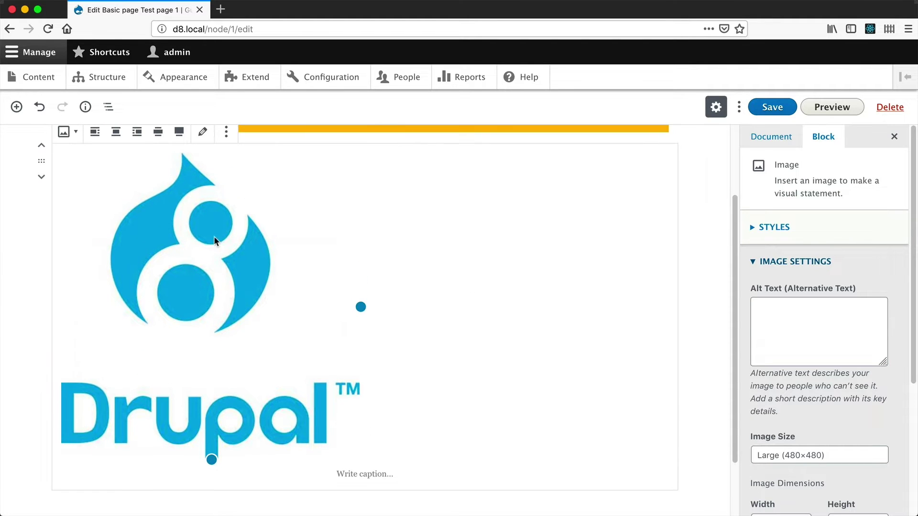
pyautogui.scroll(-3, 778, 287)
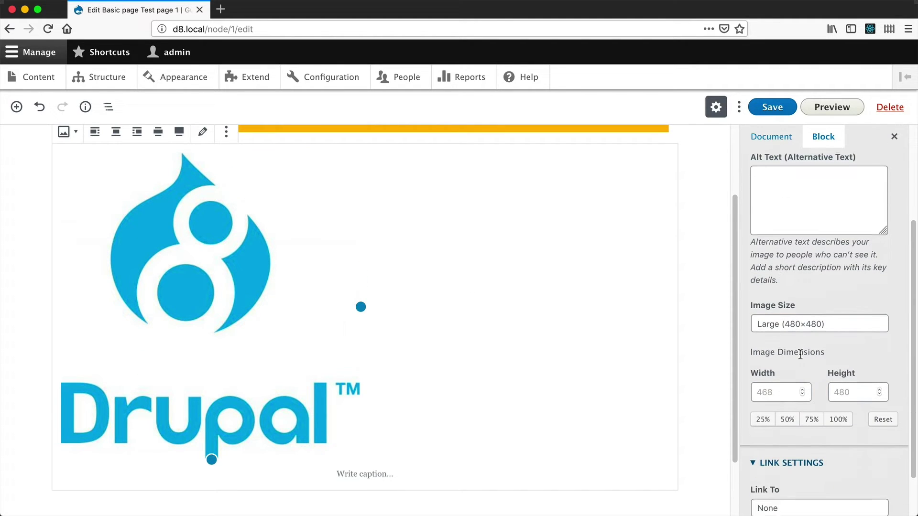
pyautogui.click(809, 334)
pyautogui.click(805, 339)
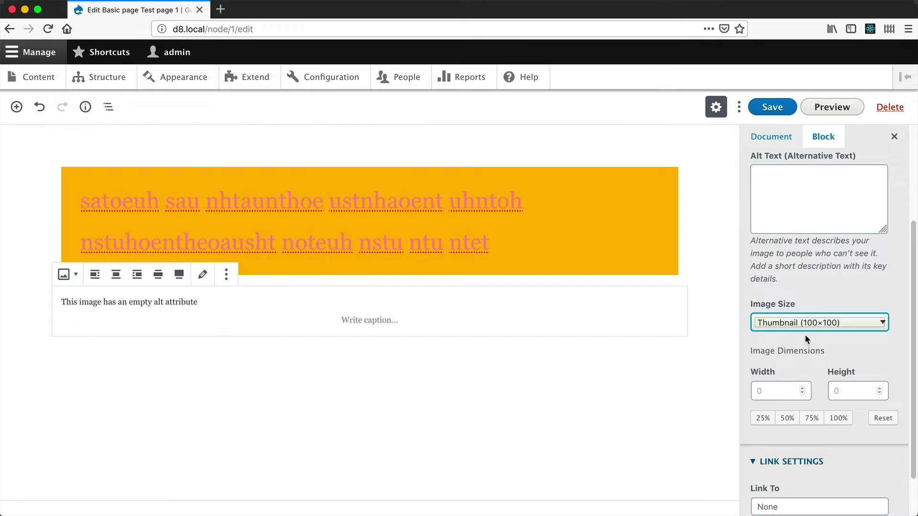
# - Enter "aoeu euoeu o eu" as the image's alternative text and align the image to the center
pyautogui.scroll(1, 784, 227)
pyautogui.click(796, 238)
pyautogui.write('aoeu euoeu o eu')
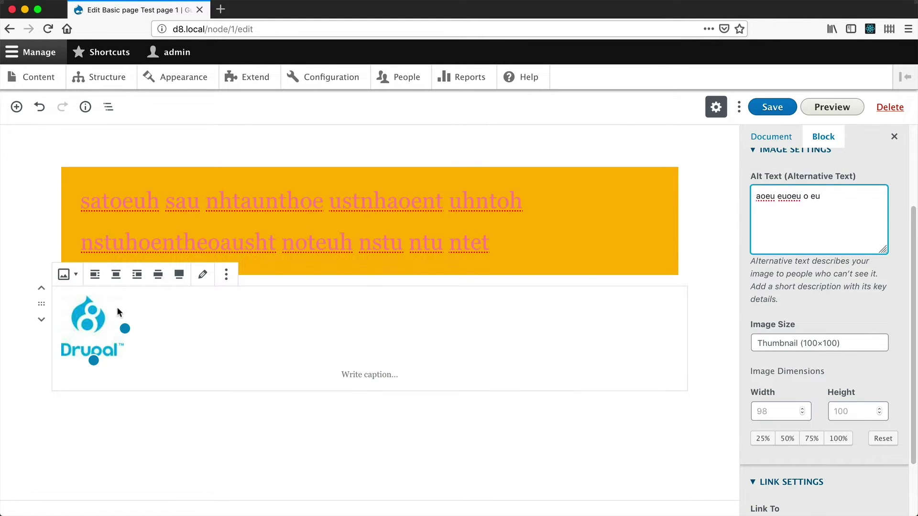
pyautogui.click(115, 274)
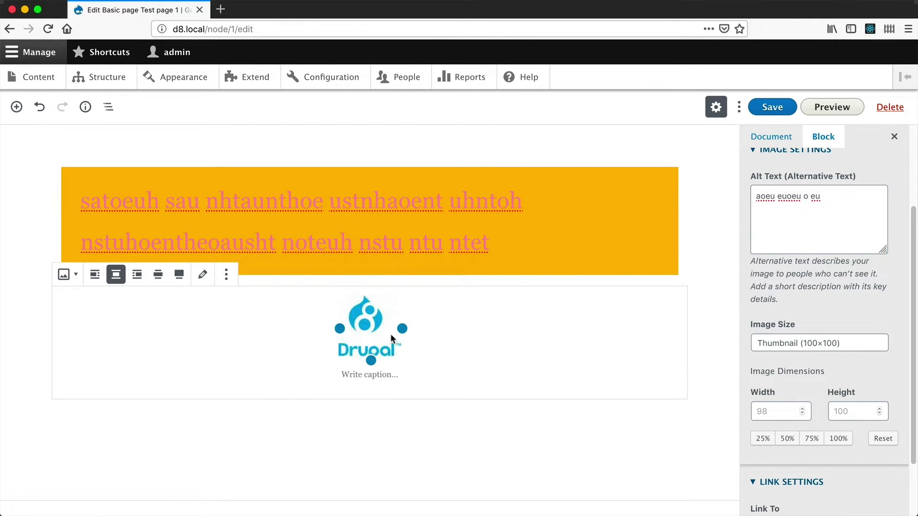
# - Remove the empty paragraph block below the centered Drupal logo
pyautogui.scroll(-4, 860, 358)
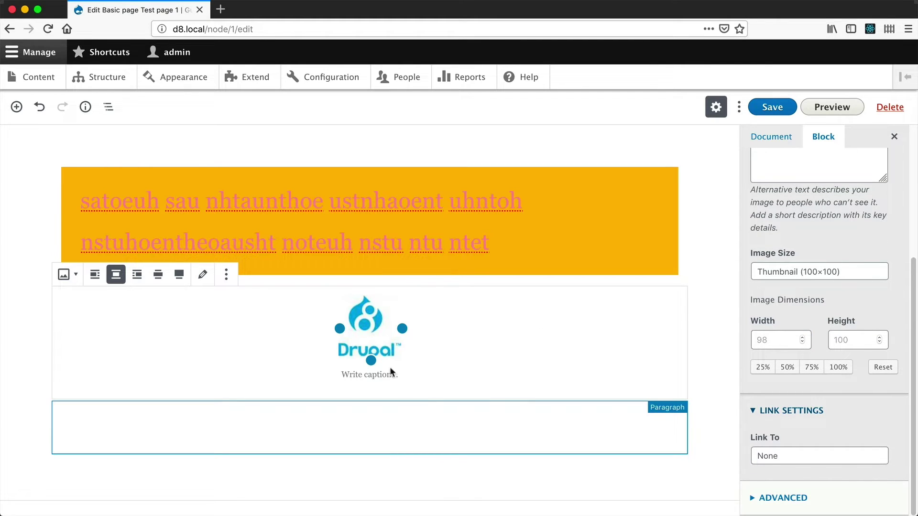
pyautogui.click(344, 410)
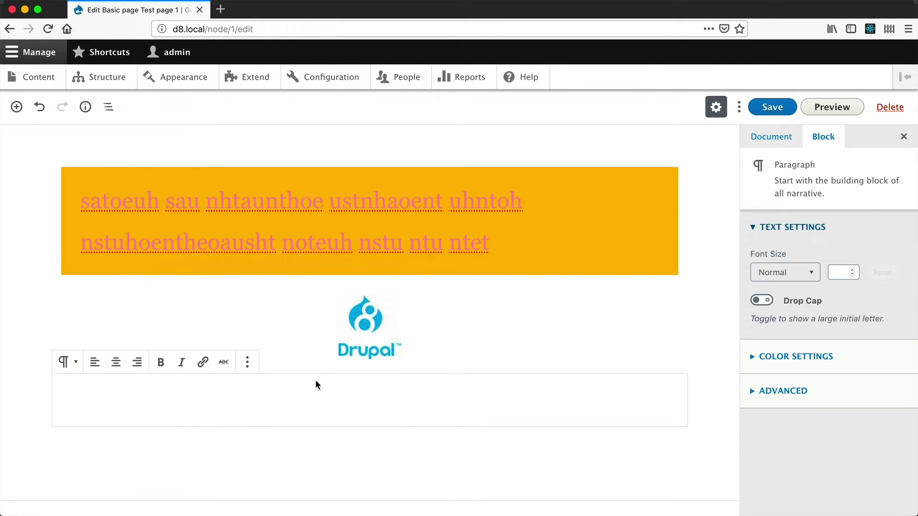
pyautogui.click(248, 363)
pyautogui.click(247, 361)
pyautogui.click(247, 361)
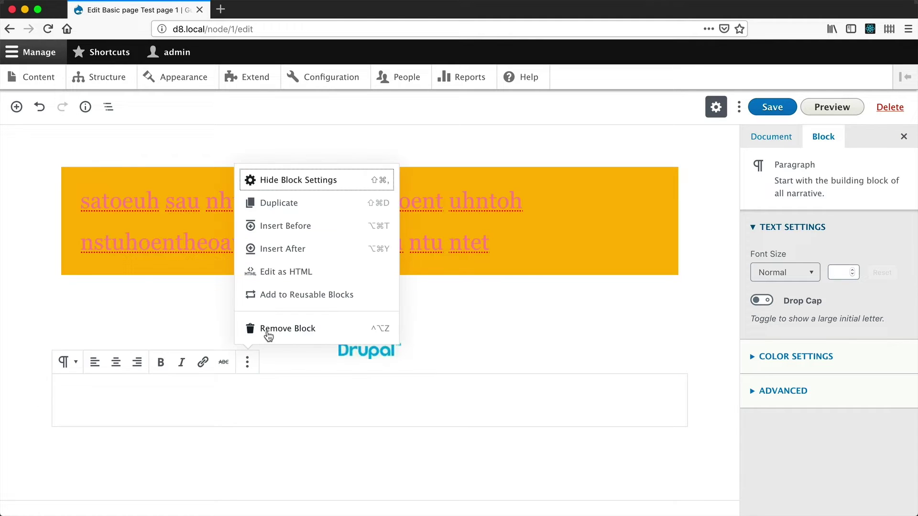
pyautogui.click(268, 330)
# - Insert a second Image block below the Drupal logo using the slash command "/i"
pyautogui.click(276, 410)
pyautogui.write('/')
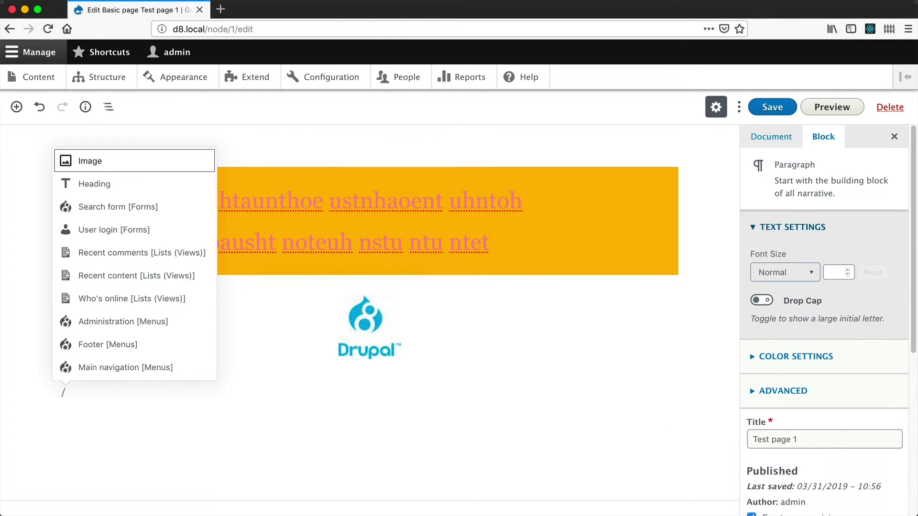
pyautogui.write('i')
pyautogui.press('Return')
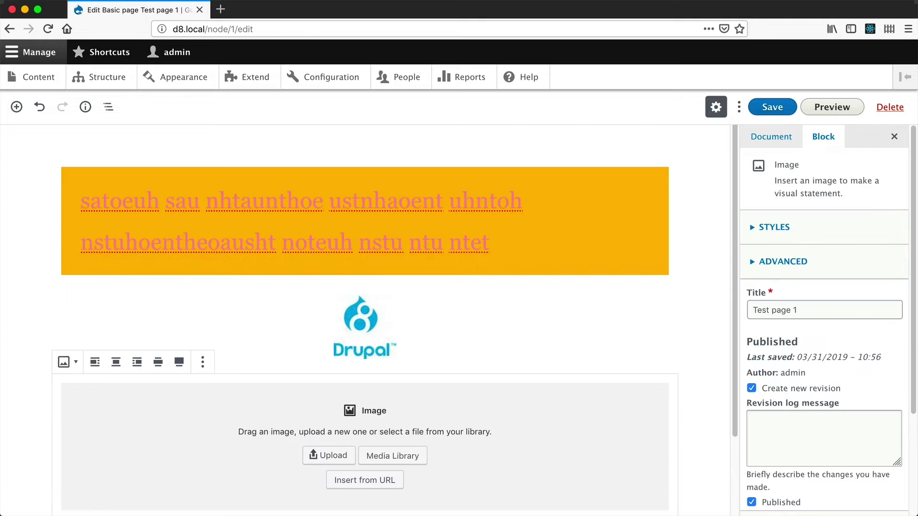
# - Fill the new Image block with "drupal 8 logo isolated RGB 300.jpg" from the Media Library
pyautogui.scroll(-2, 296, 351)
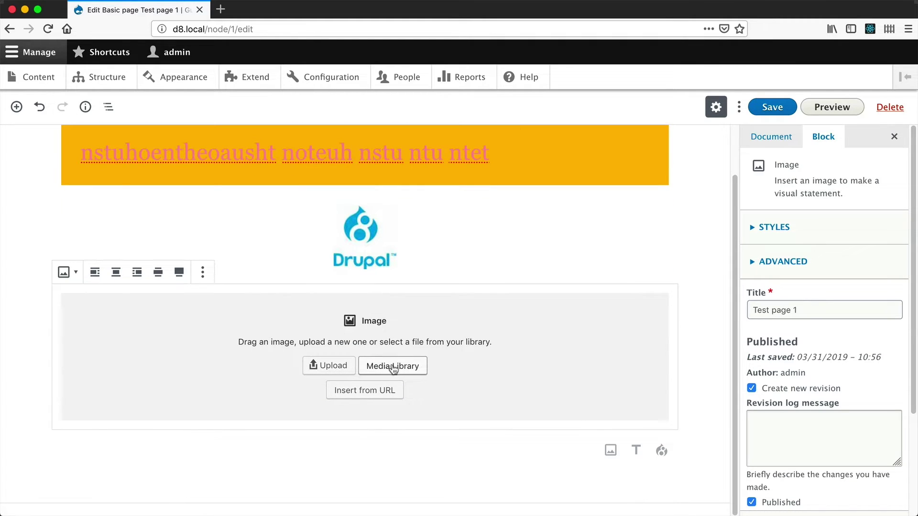
pyautogui.click(400, 371)
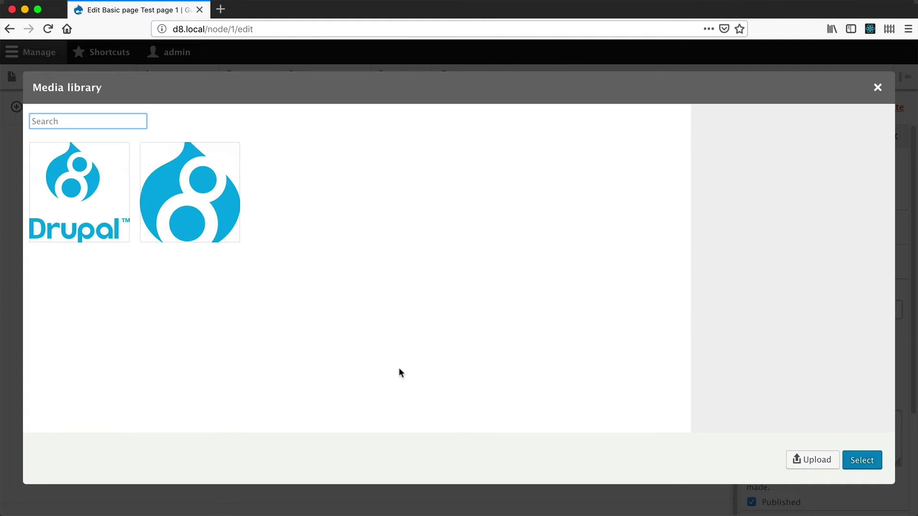
pyautogui.click(222, 211)
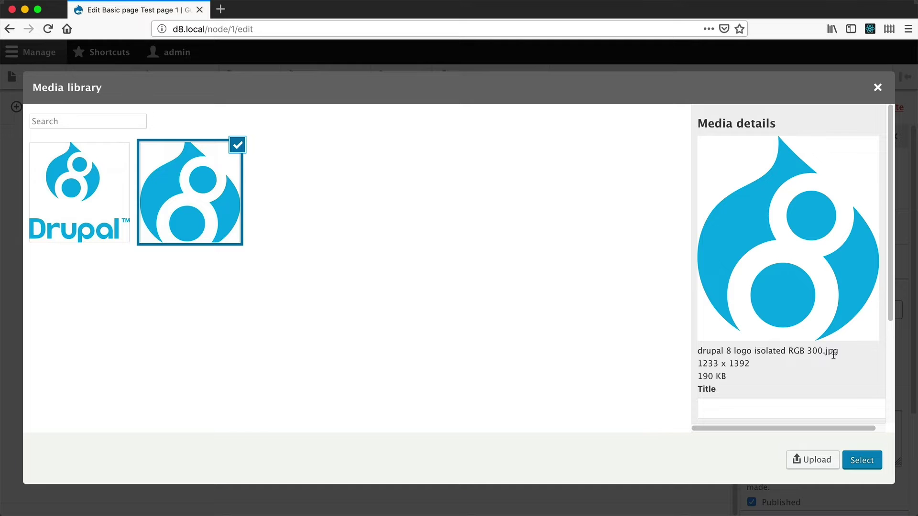
pyautogui.click(861, 460)
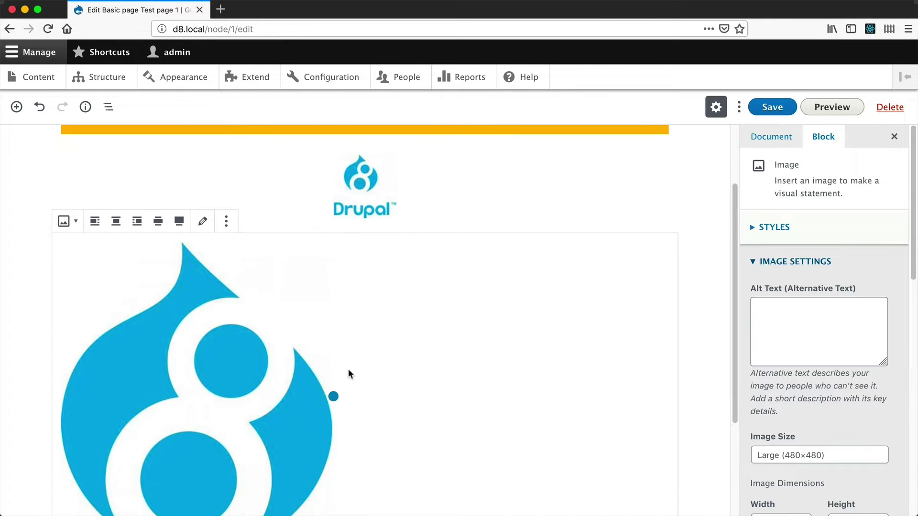
# - Center the isolated Drupal 8 logo, caption it "aoeuaoeu aoeu oeu o eu" and start a new paragraph below it
pyautogui.scroll(-3, 207, 375)
pyautogui.scroll(1, 252, 381)
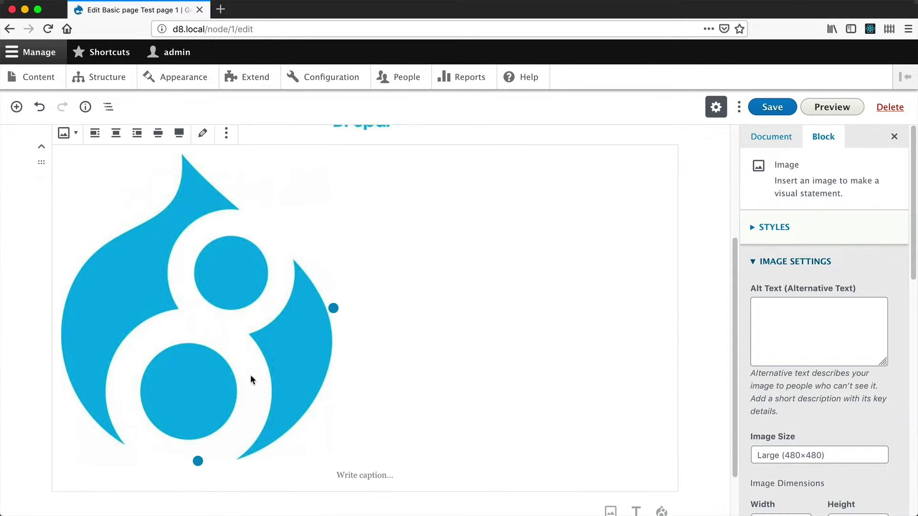
pyautogui.click(116, 140)
pyautogui.click(365, 481)
pyautogui.write('aoeuaoeu aoeu oeu o eu')
pyautogui.press('Return')
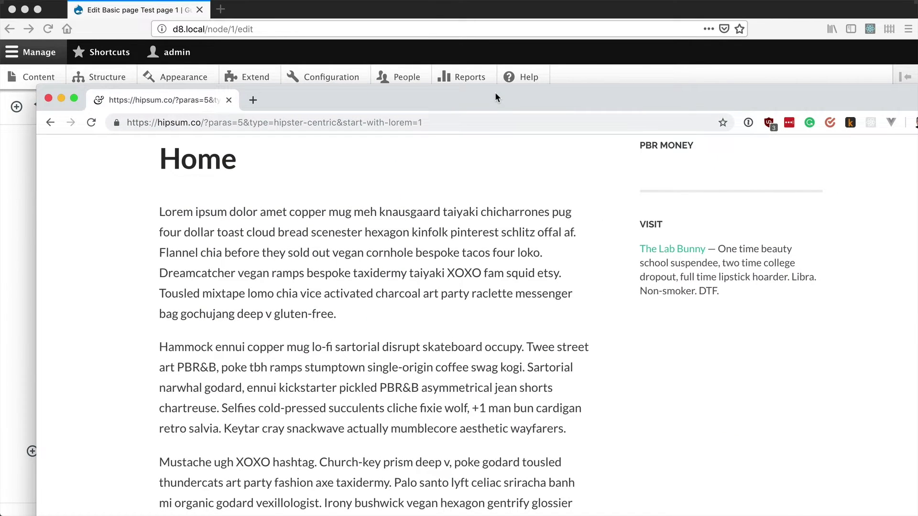
# - Switch to Chrome, copy all the generated Hipster Ipsum paragraphs and paste them into the empty paragraph below the captioned image in Firefox
pyautogui.scroll(7, 396, 164)
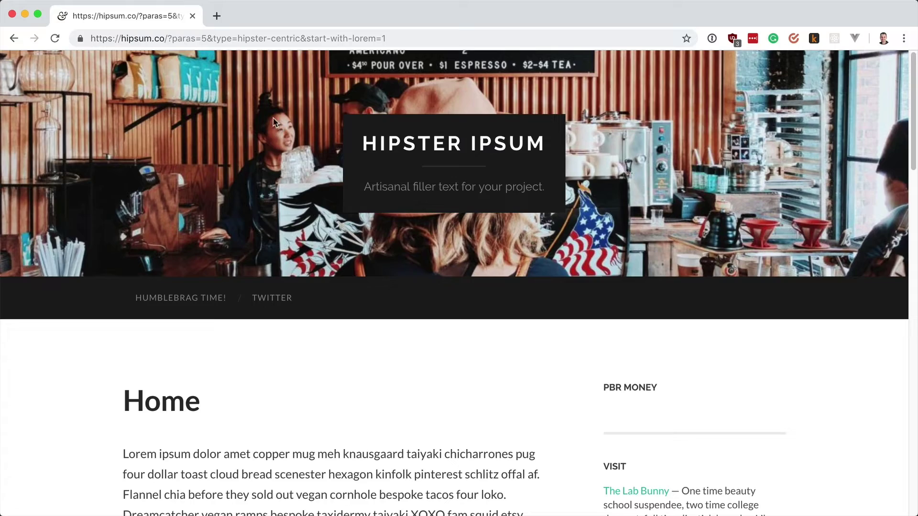
pyautogui.scroll(-20, 423, 156)
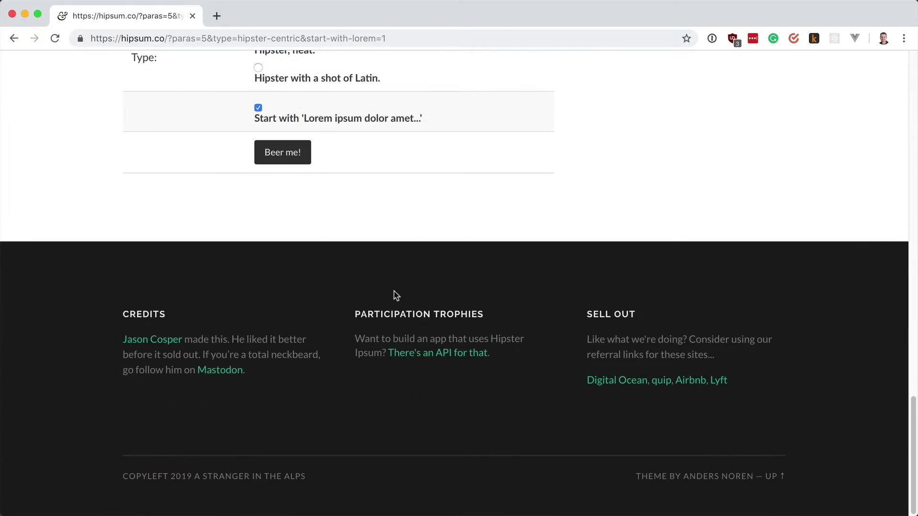
pyautogui.scroll(5, 395, 291)
pyautogui.scroll(3, 317, 271)
pyautogui.moveTo(359, 292); pyautogui.dragTo(125, 415)
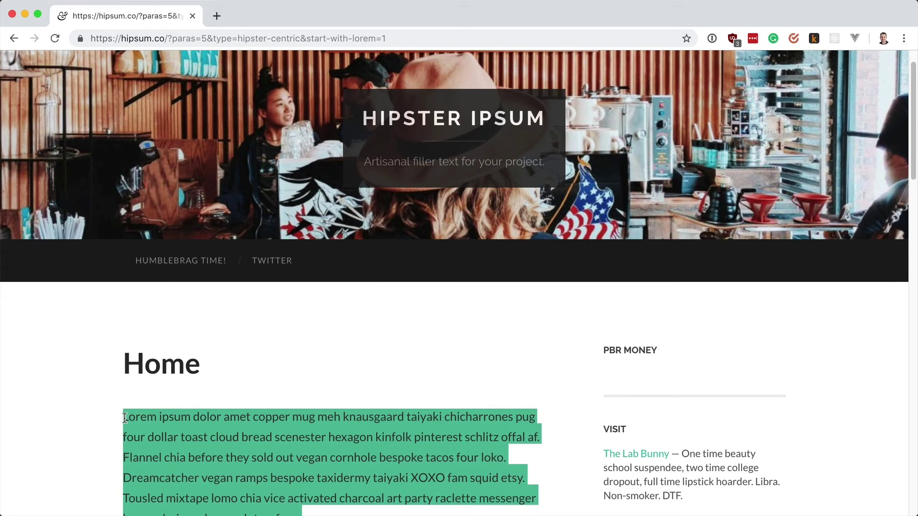
pyautogui.rightClick(126, 416)
pyautogui.click(164, 369)
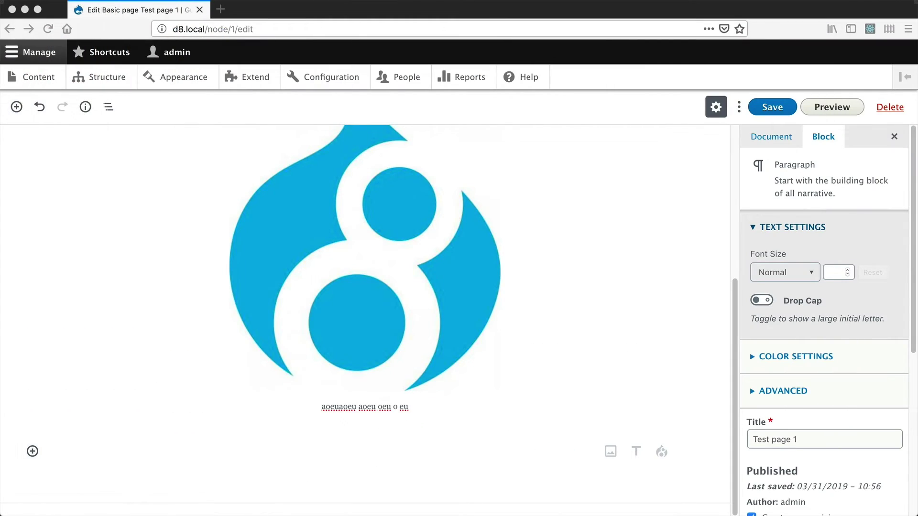
pyautogui.click(115, 452)
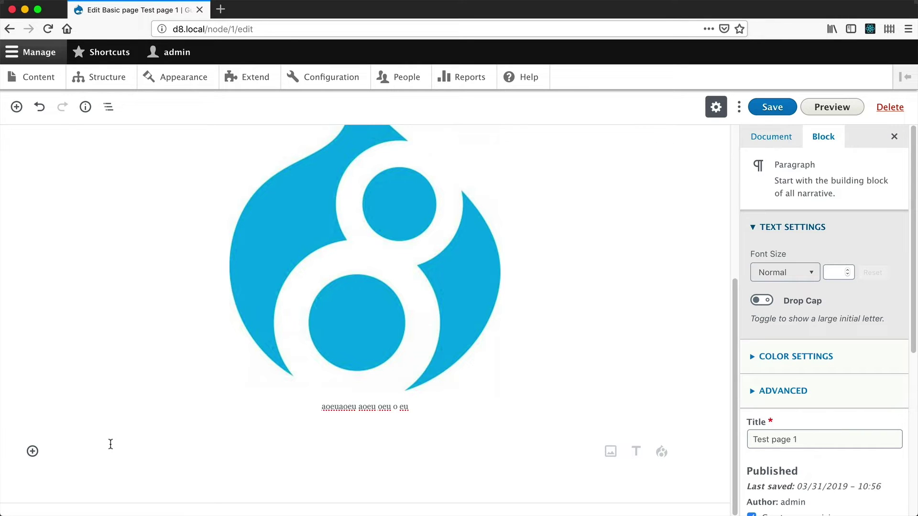
pyautogui.press('super+v')
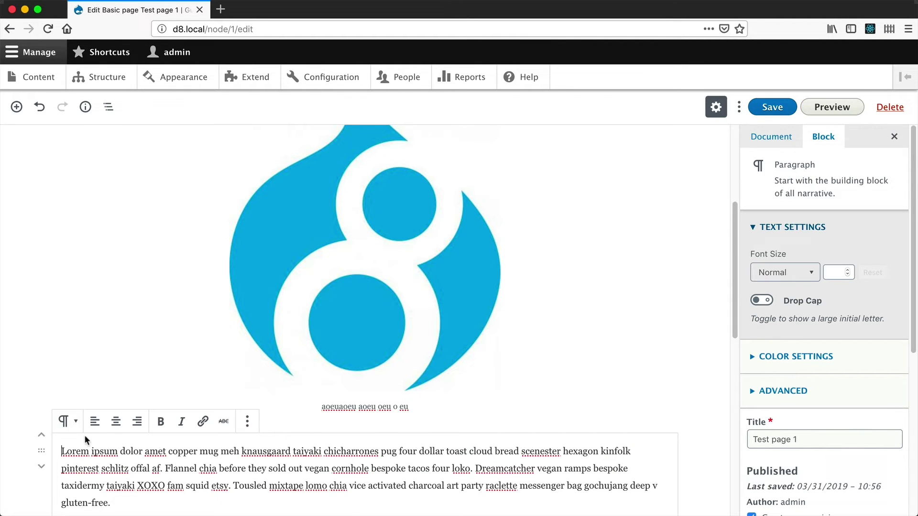
# - Split the paragraph beginning "Cliche vegan wolf" into two blocks just before "four loko"
pyautogui.scroll(-4, 84, 435)
pyautogui.scroll(-2, 171, 270)
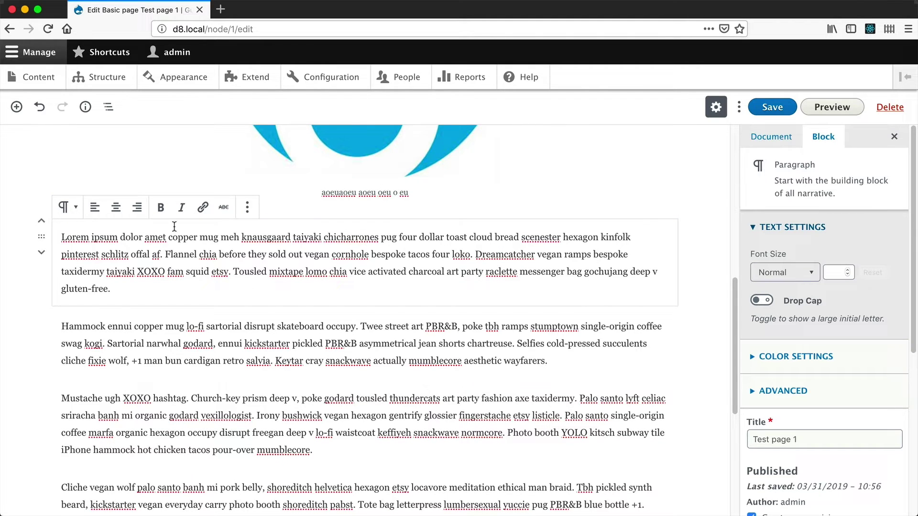
pyautogui.scroll(-6, 220, 230)
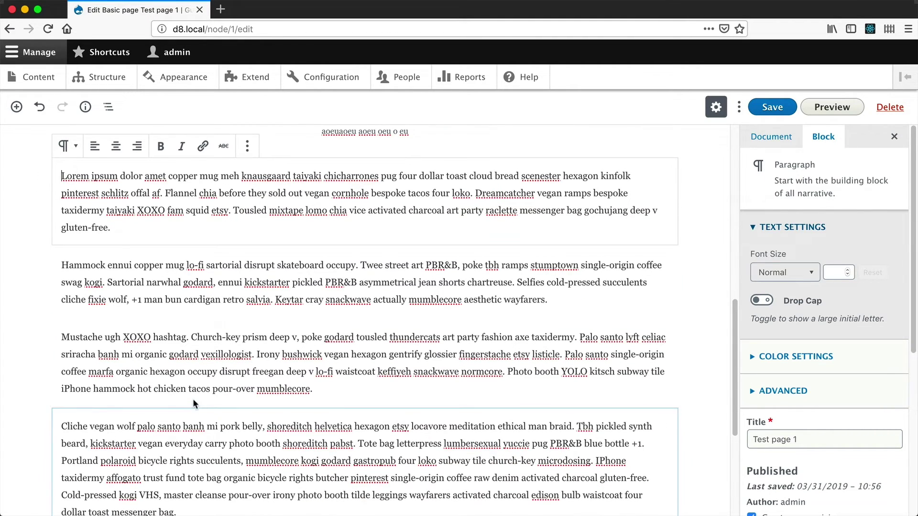
pyautogui.scroll(-10, 229, 286)
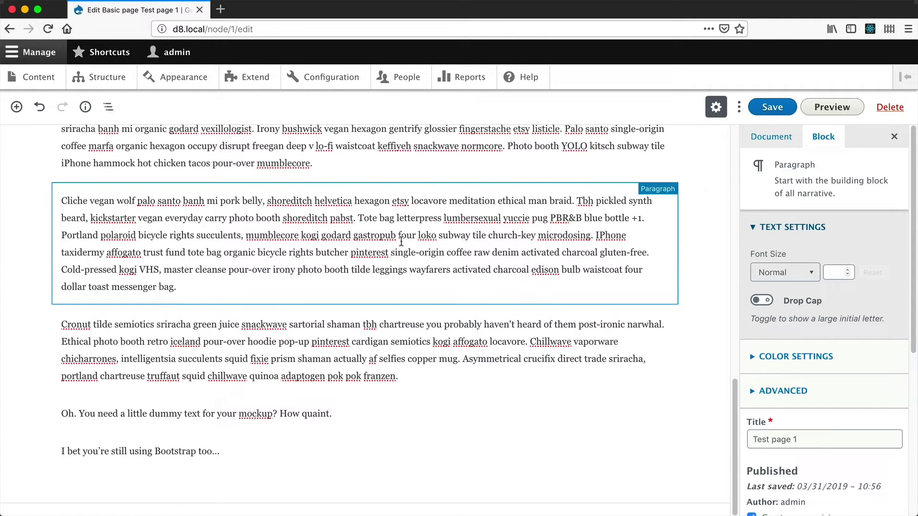
pyautogui.keyDown('shift'); pyautogui.click(398, 233); pyautogui.keyUp('shift')
pyautogui.click(404, 238)
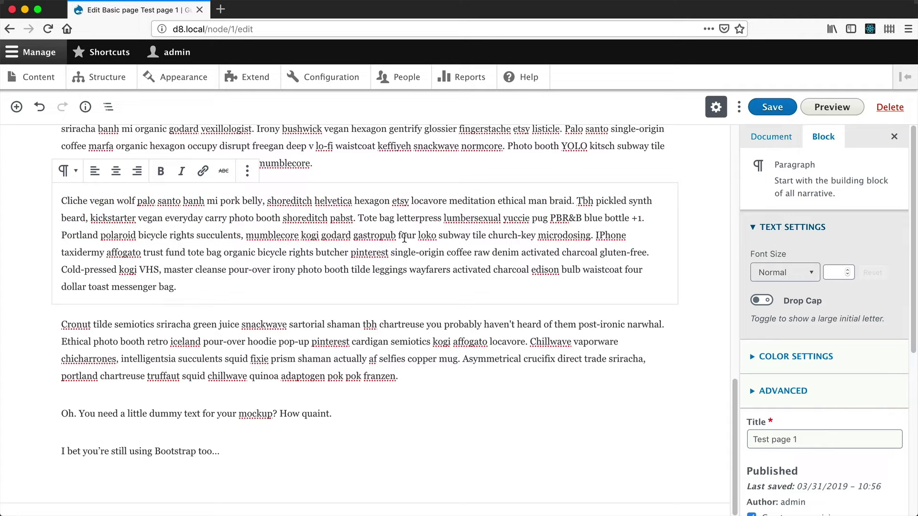
pyautogui.press('Return')
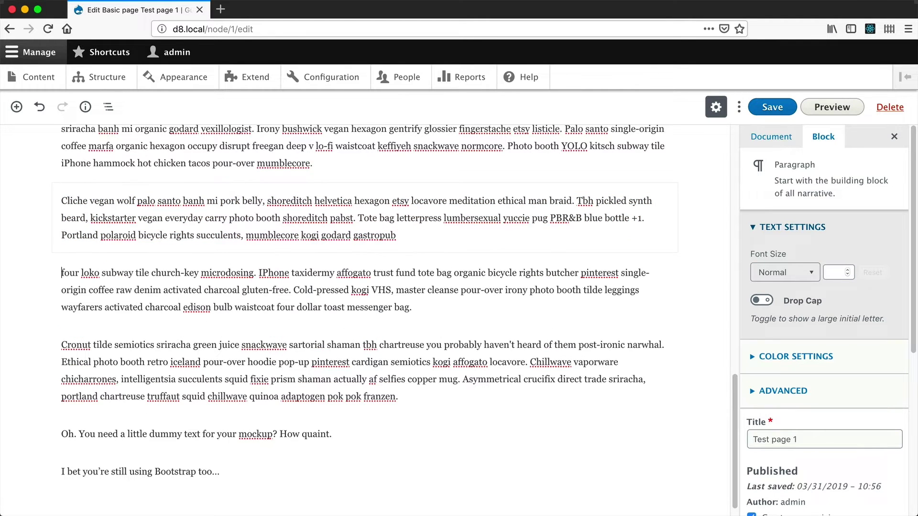
# - Move the "four loko subway tile" paragraph up until it sits above the "Mustache ugh XOXO hashtag" paragraph
pyautogui.scroll(3, 397, 235)
pyautogui.moveTo(40, 384); pyautogui.dragTo(77, 304)
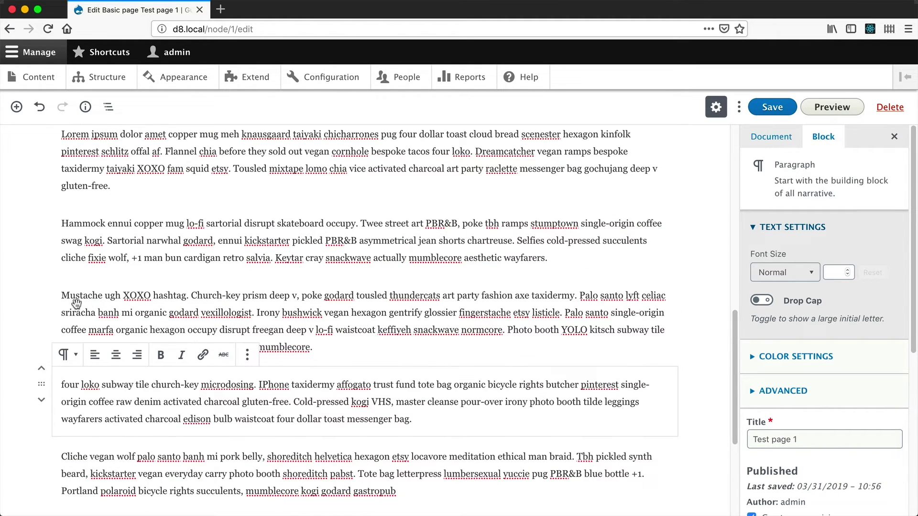
pyautogui.moveTo(42, 375); pyautogui.dragTo(97, 272)
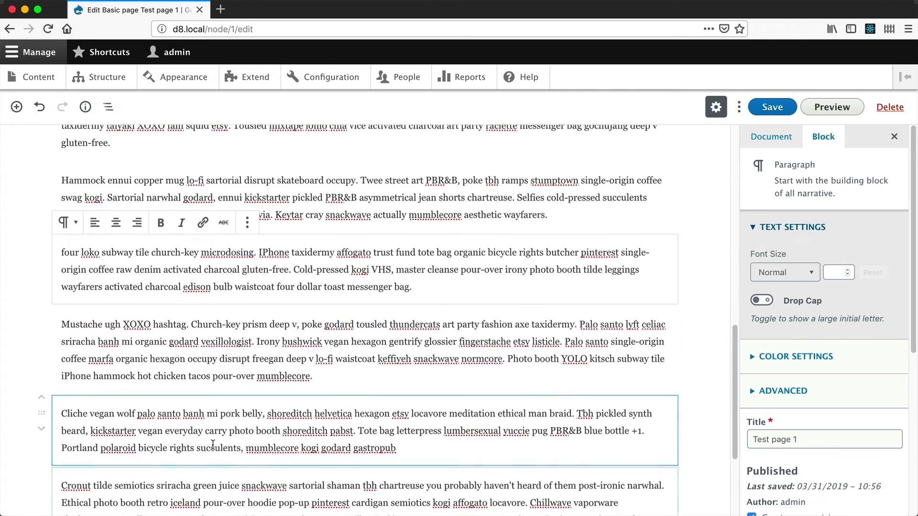
# - Select the "four loko", "Mustache" and "Cliche" paragraphs together and move them up to the beginning of the page, above the coloured paragraph
pyautogui.keyDown('shift'); pyautogui.click(139, 385); pyautogui.keyUp('shift')
pyautogui.keyDown('shift'); pyautogui.click(53, 277); pyautogui.keyUp('shift')
pyautogui.click(42, 238)
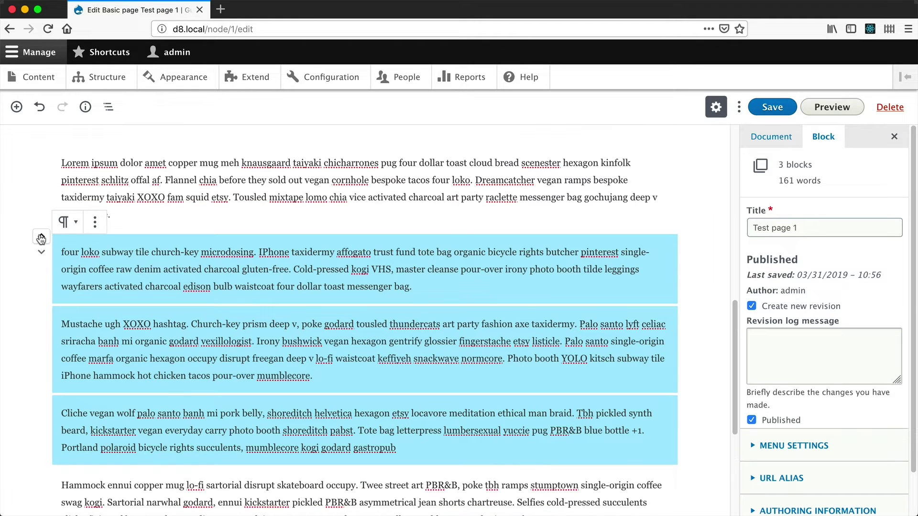
pyautogui.click(41, 237)
pyautogui.click(41, 238)
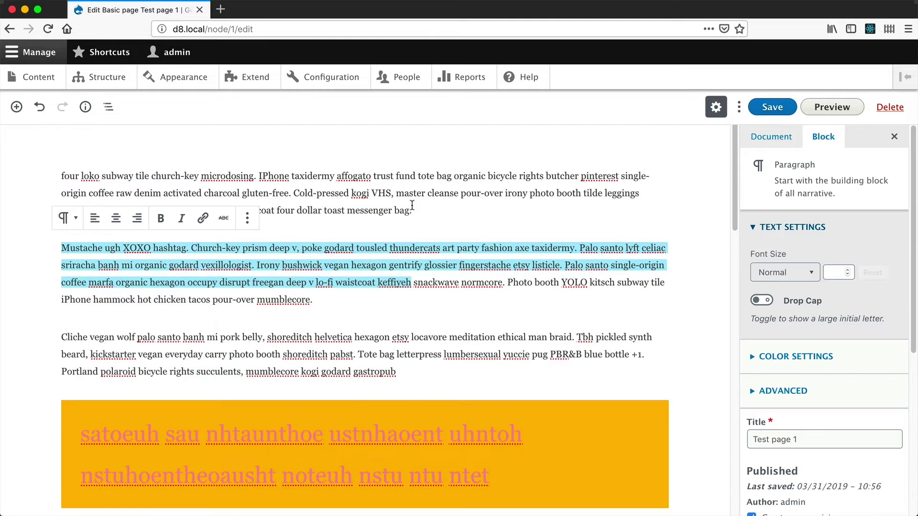
pyautogui.moveTo(412, 281); pyautogui.dragTo(61, 247)
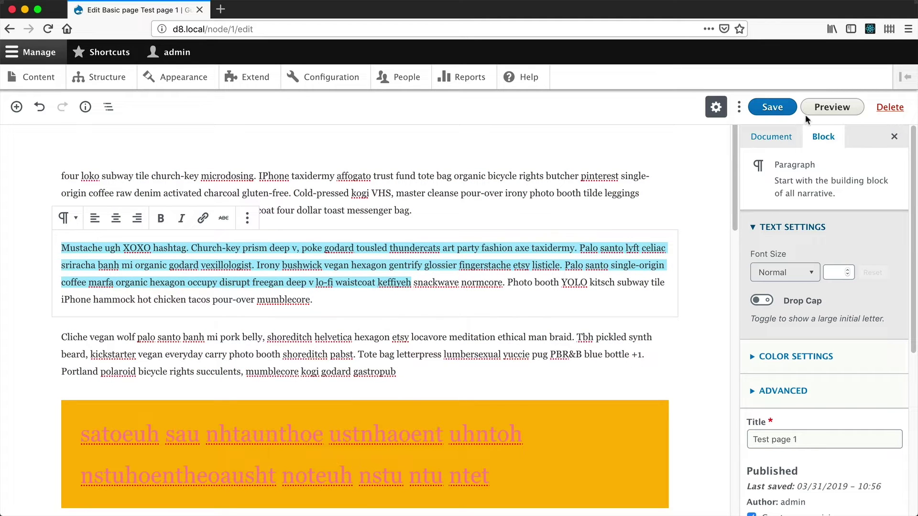
# - Save the changes to Test page 1
pyautogui.click(777, 108)
pyautogui.click(619, 243)
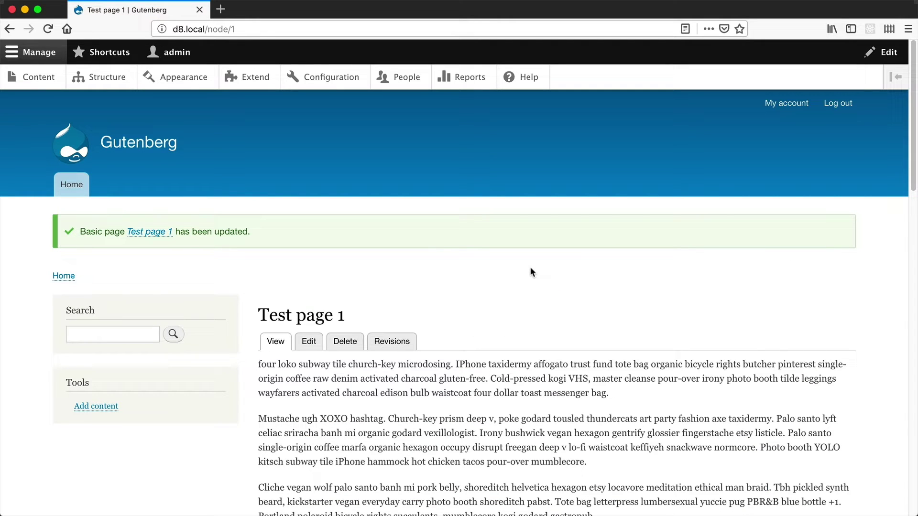
# - Look through the published page's paragraphs, coloured block and images, and reopen Test page 1 for editing
pyautogui.scroll(-1, 397, 303)
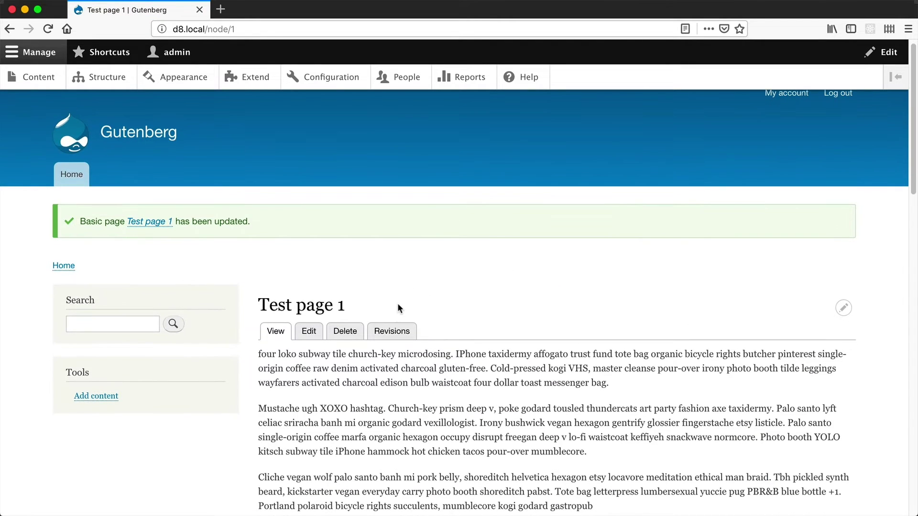
pyautogui.scroll(-3, 406, 325)
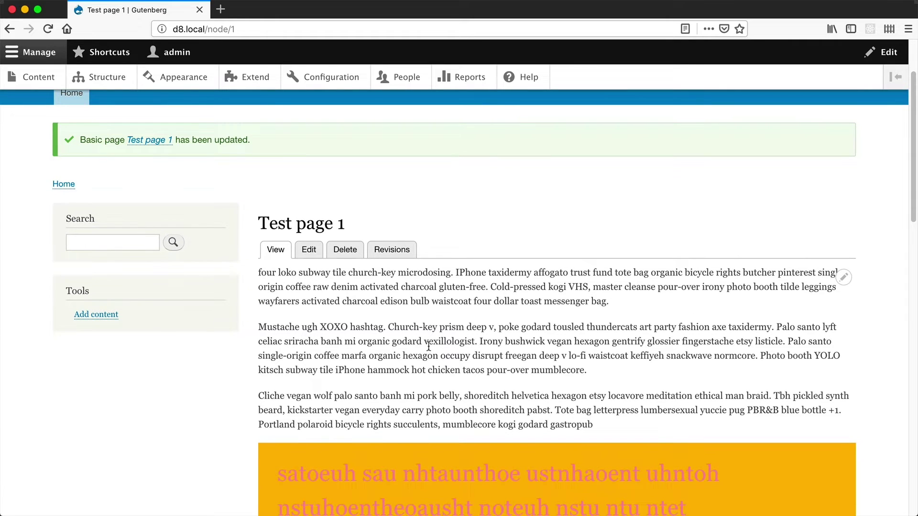
pyautogui.scroll(-10, 436, 337)
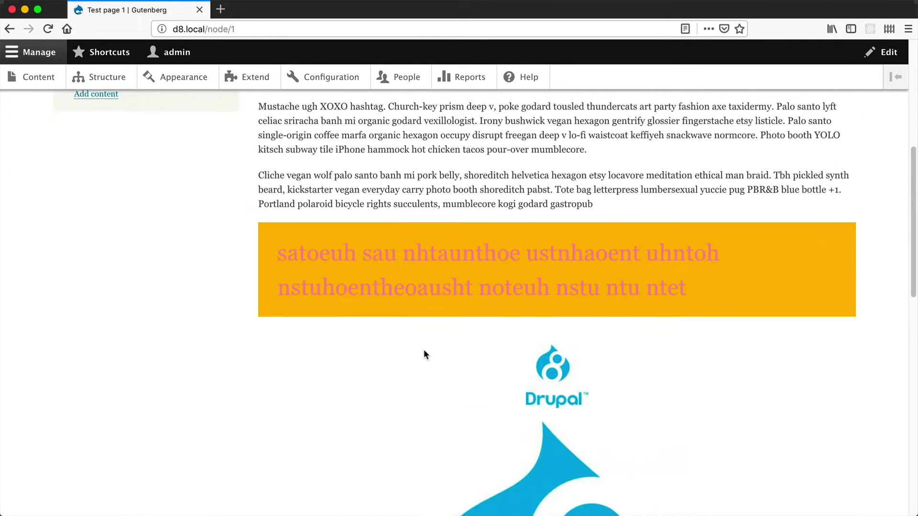
pyautogui.scroll(-9, 494, 337)
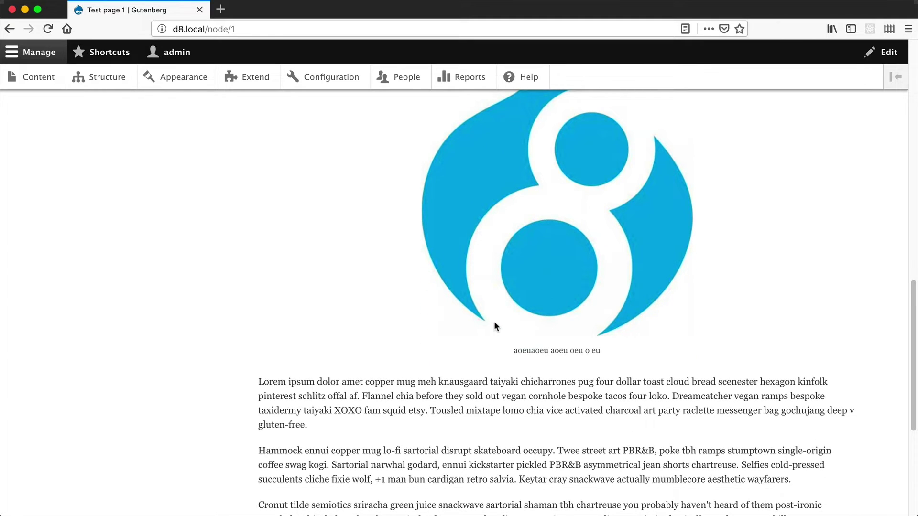
pyautogui.scroll(-7, 495, 320)
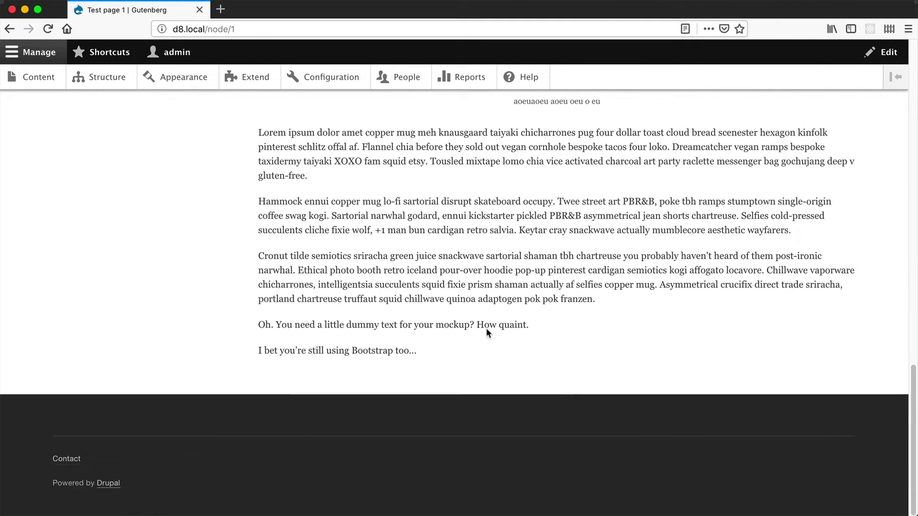
pyautogui.scroll(20, 486, 328)
pyautogui.scroll(2, 486, 328)
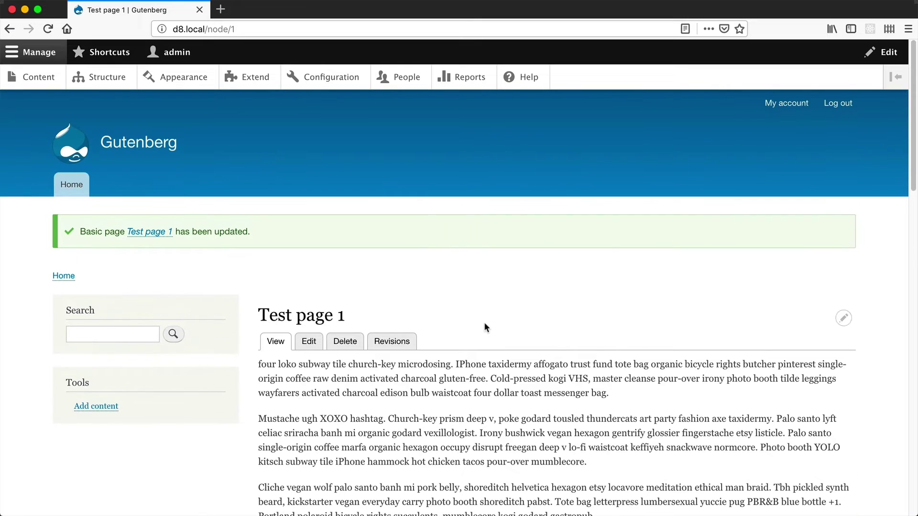
pyautogui.click(319, 342)
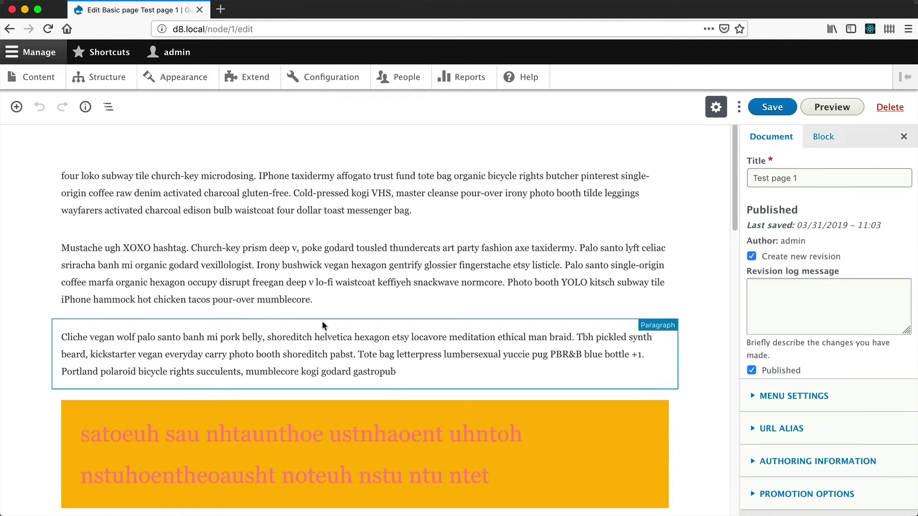
# - Insert a Media & Text block above the last paragraph and fill its media area with drupal 8 logo RGB 300.jpg from the media library
pyautogui.scroll(-15, 353, 344)
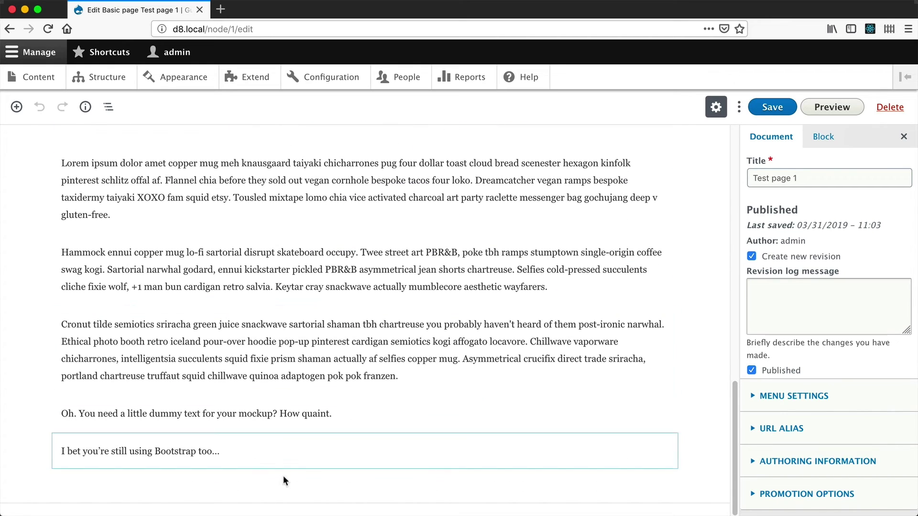
pyautogui.click(365, 433)
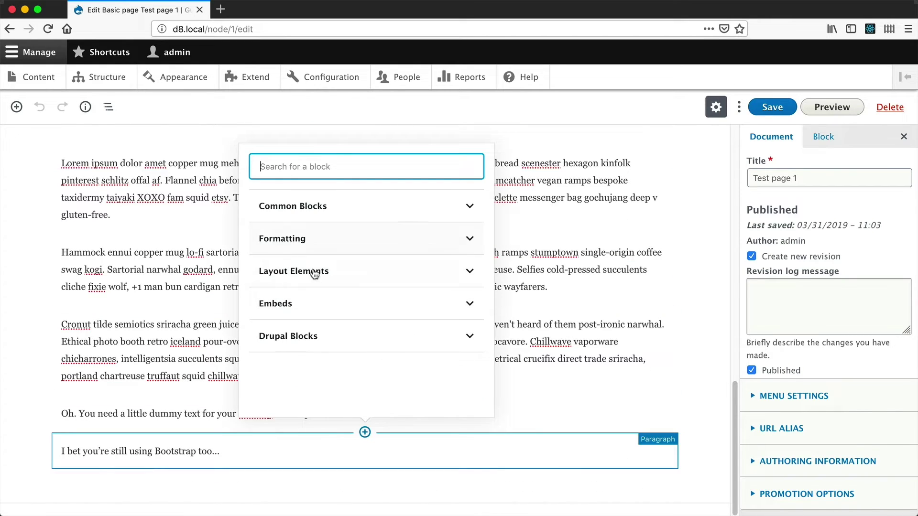
pyautogui.write('med')
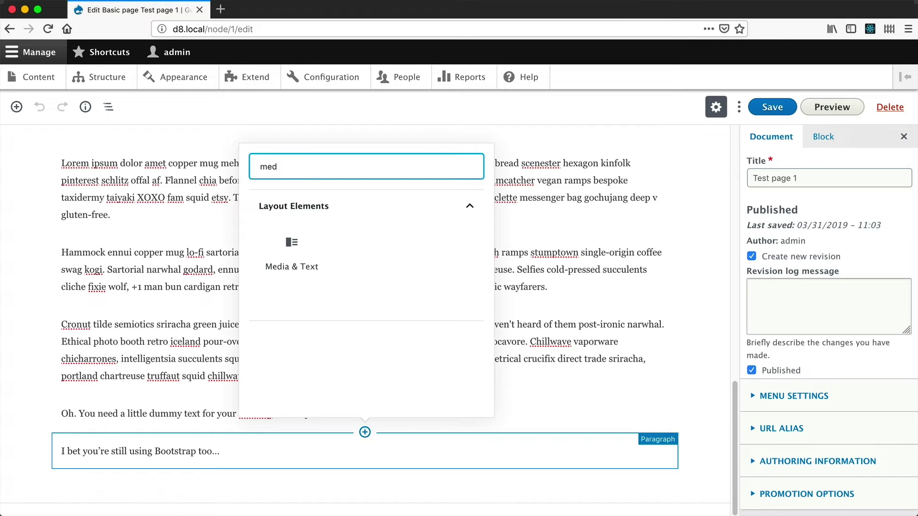
pyautogui.click(289, 263)
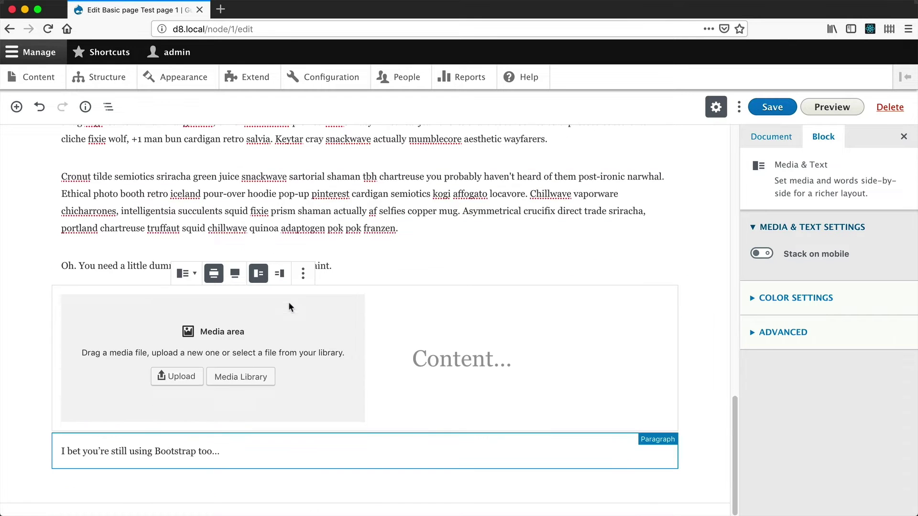
pyautogui.click(240, 376)
pyautogui.click(97, 200)
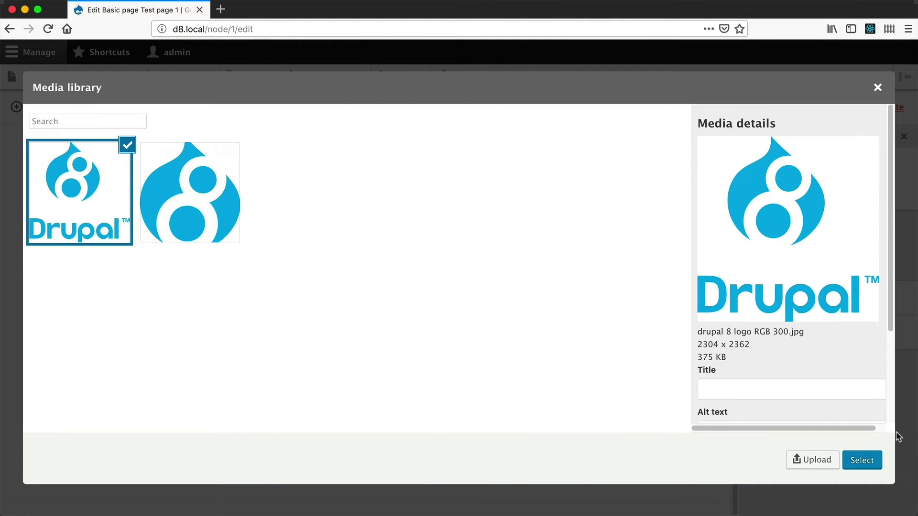
pyautogui.click(868, 463)
# - Enter five lines of dummy text in the Media & Text content: "aoeuoeuhnaseout", "ntahoeu", "theounshtoesnht", "oeth usntheaouht" and "sneu"
pyautogui.scroll(-2, 279, 423)
pyautogui.click(463, 386)
pyautogui.write('aoeuoeuhnaseout')
pyautogui.press('Return')
pyautogui.write('ntahoeu')
pyautogui.press('Return')
pyautogui.write('theounshtoesnht')
pyautogui.press('Return')
pyautogui.write('oeth usntheaouht')
pyautogui.press('Return')
pyautogui.write('sneu')
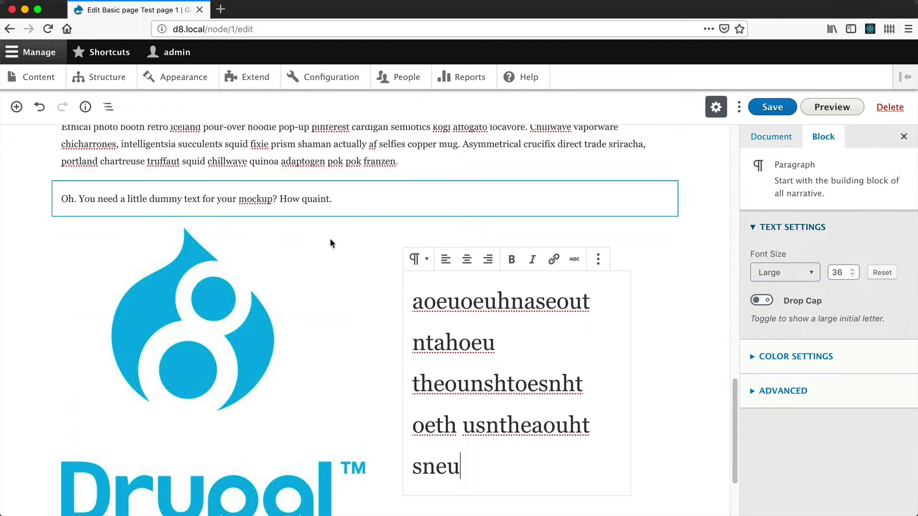
# - Try the Media & Text block with its media on the right and at full width, and restore the left-side media and wide width
pyautogui.click(244, 249)
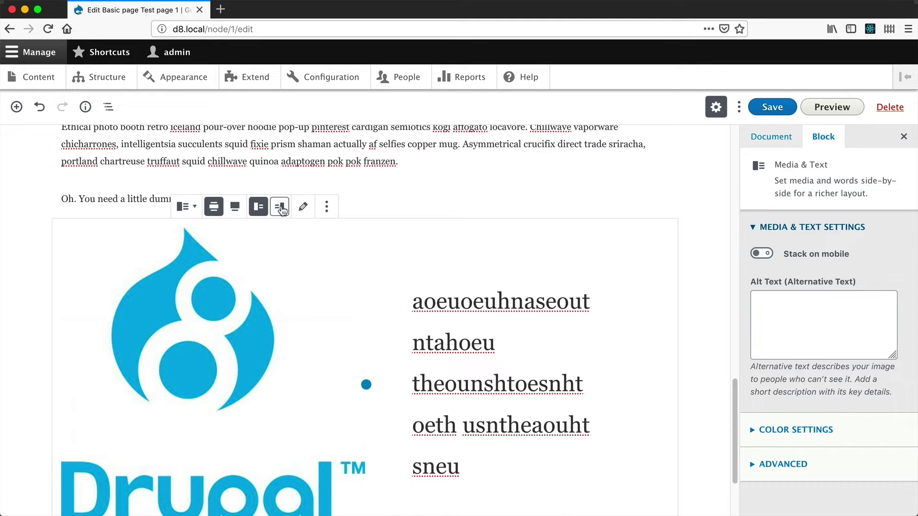
pyautogui.click(281, 207)
pyautogui.scroll(-3, 313, 258)
pyautogui.scroll(2, 421, 320)
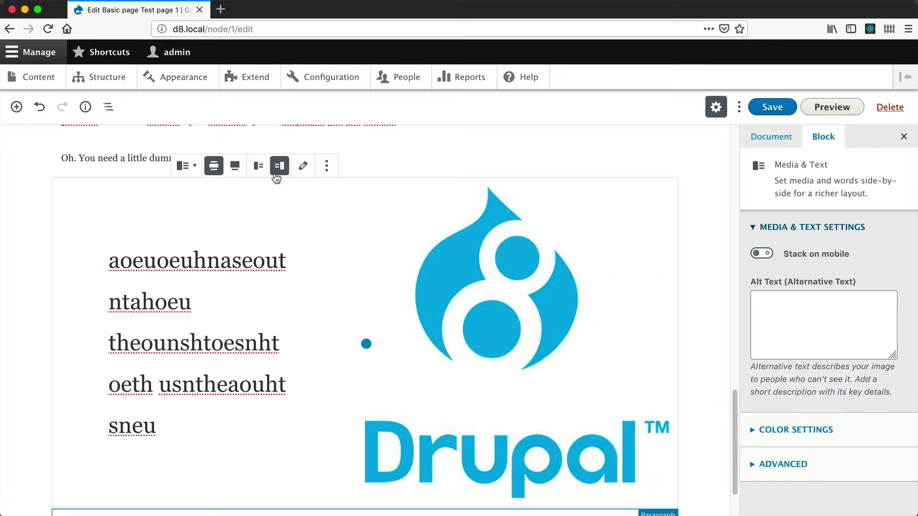
pyautogui.click(258, 166)
pyautogui.click(235, 167)
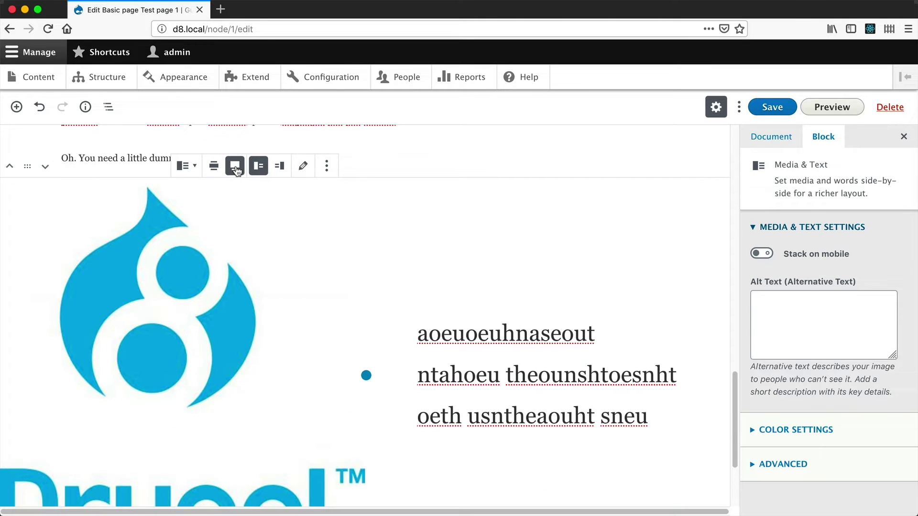
pyautogui.click(214, 168)
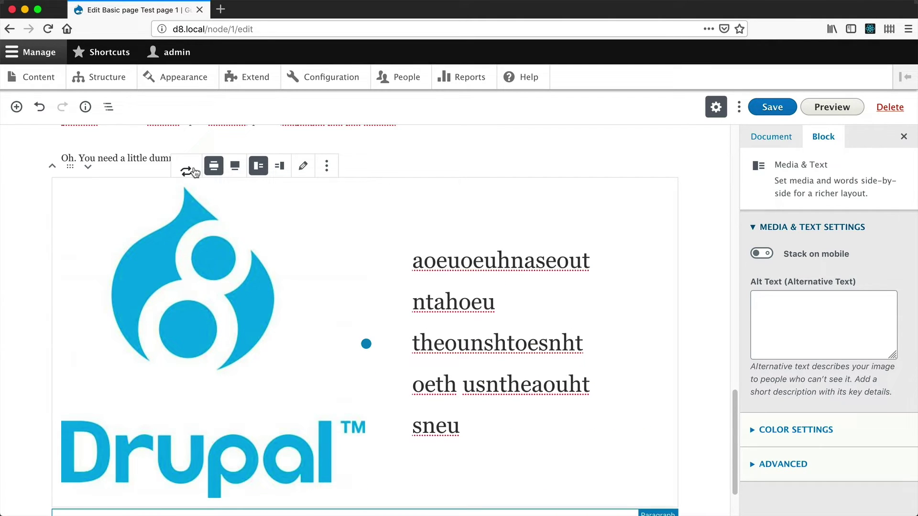
# - Transform the Media & Text block into an Image block
pyautogui.click(190, 167)
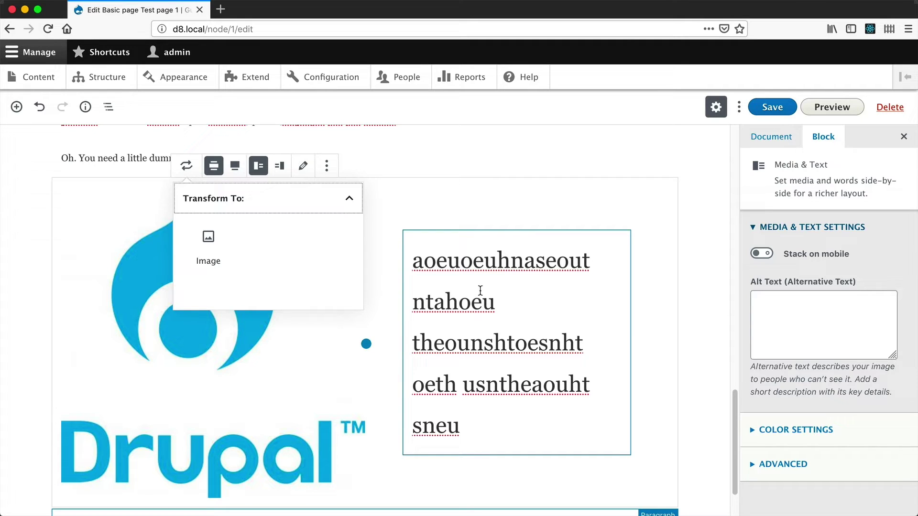
pyautogui.click(480, 291)
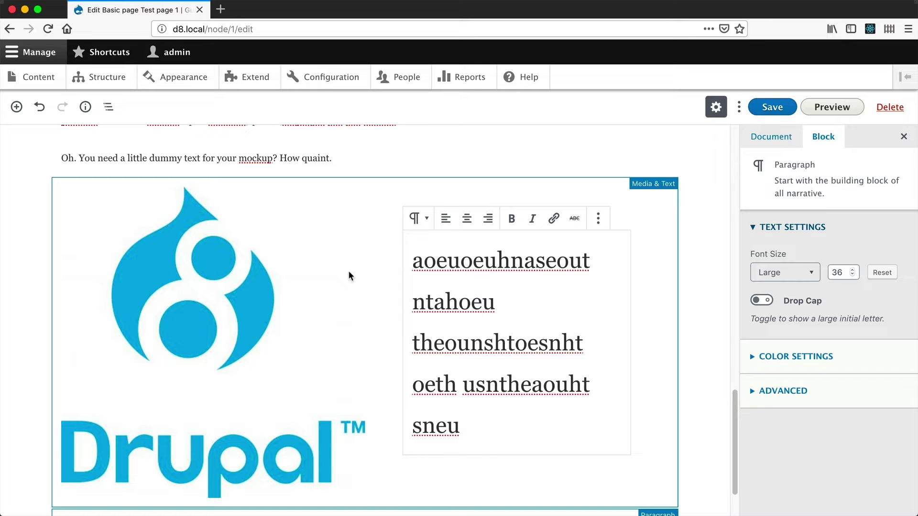
pyautogui.click(351, 272)
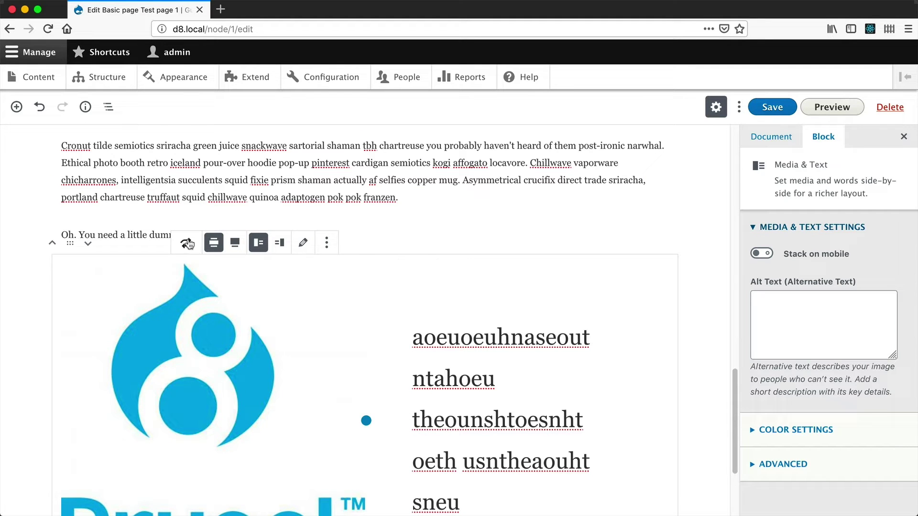
pyautogui.click(186, 243)
pyautogui.click(213, 330)
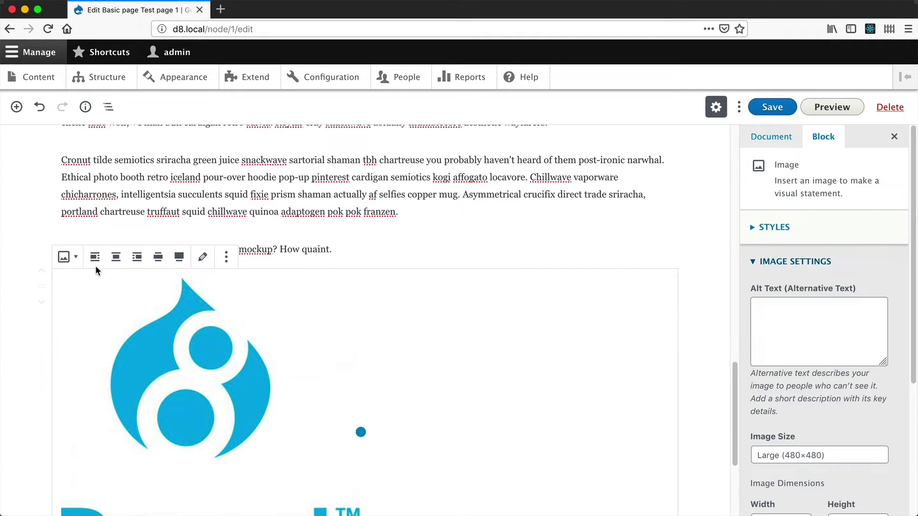
# - Examine the block styles and transform options offered for the Image block without choosing one
pyautogui.click(70, 258)
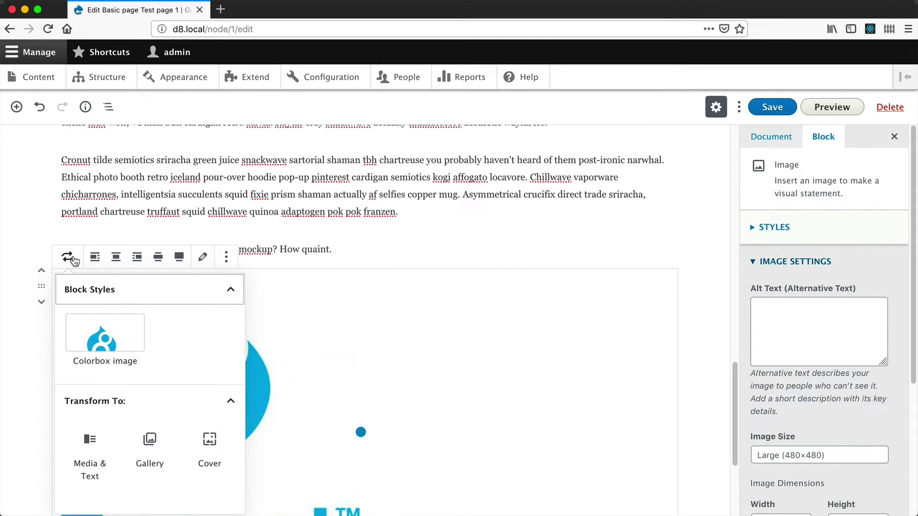
pyautogui.scroll(-3, 135, 390)
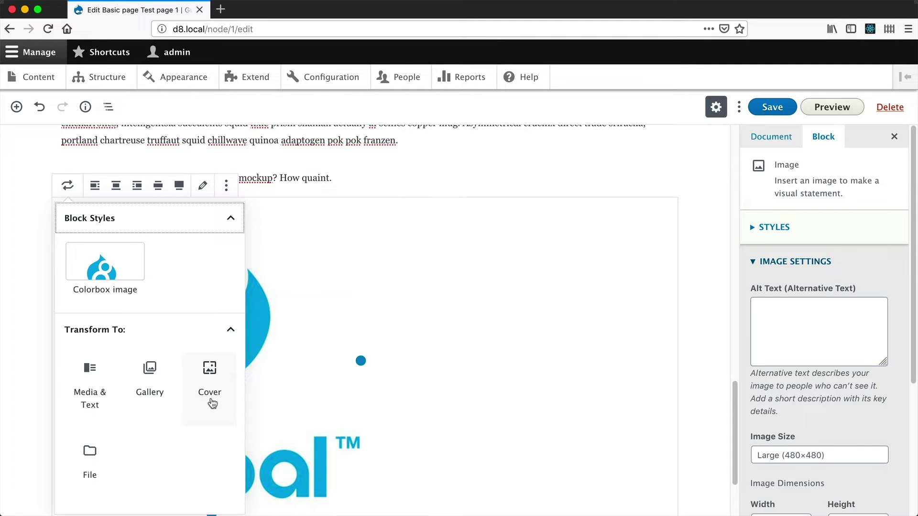
pyautogui.click(295, 244)
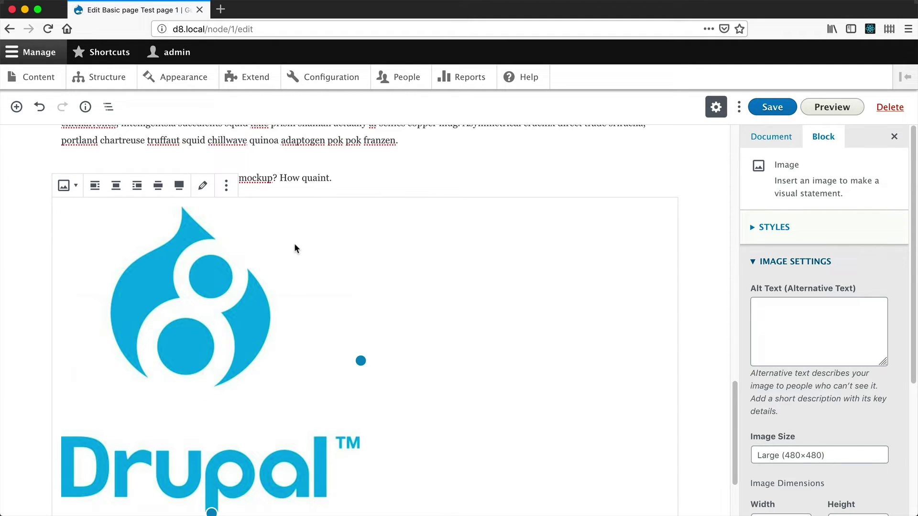
# - Save Test page 1, leaving the editor, and reopen the page for editing
pyautogui.click(780, 114)
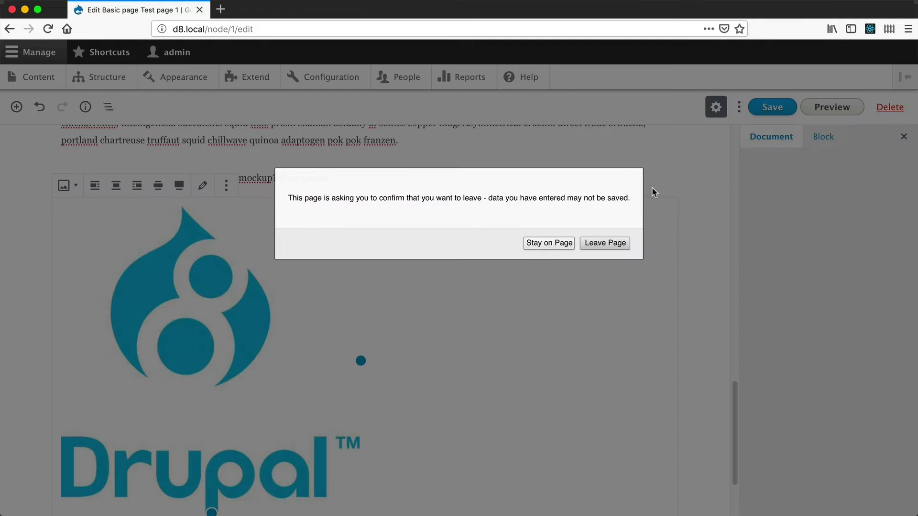
pyautogui.click(615, 244)
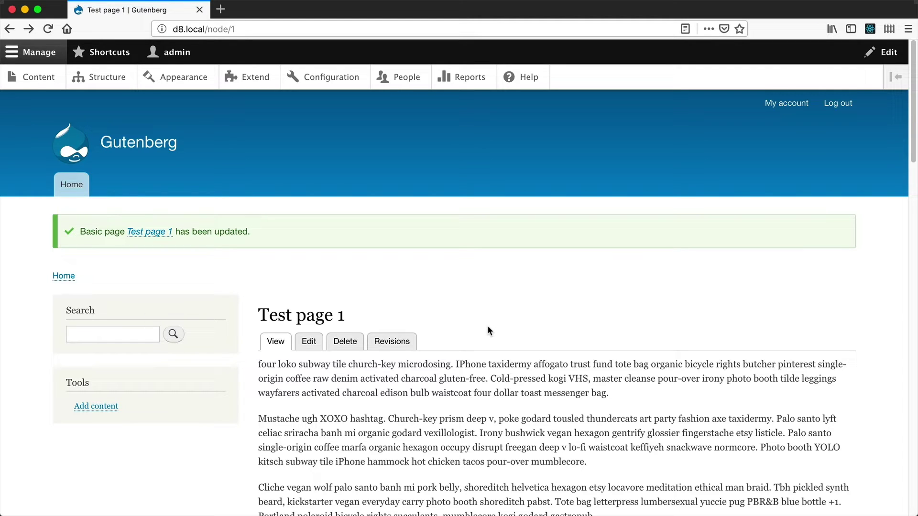
pyautogui.click(307, 341)
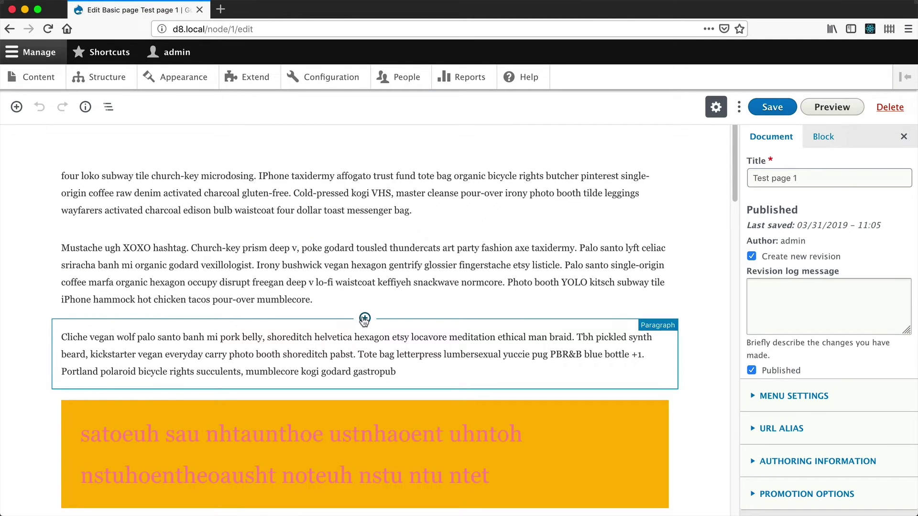
# - Insert the Recent content [Lists (Views)] Drupal block above the "Cliche vegan" paragraph and align it left
pyautogui.click(365, 318)
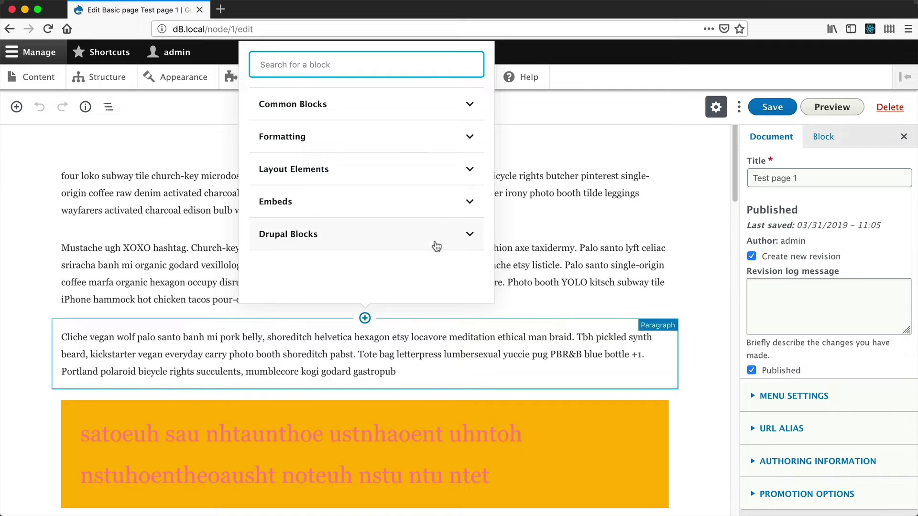
pyautogui.click(393, 240)
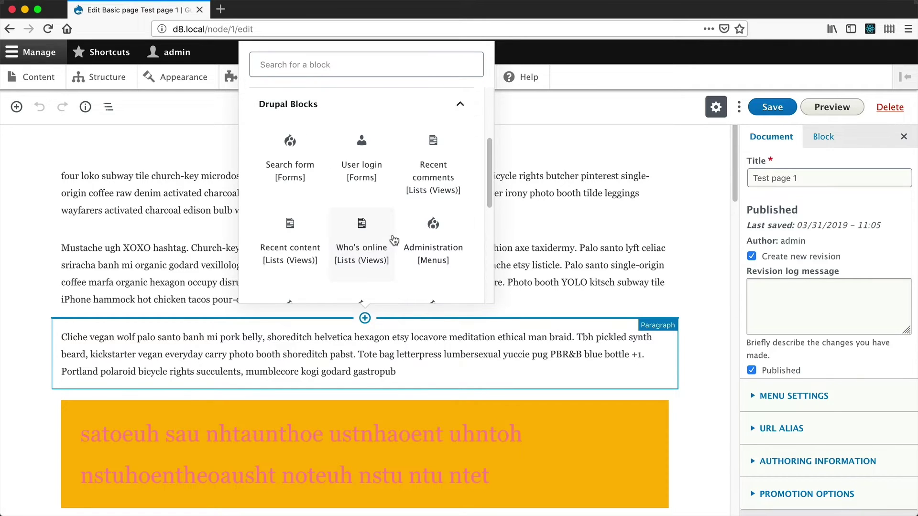
pyautogui.click(297, 258)
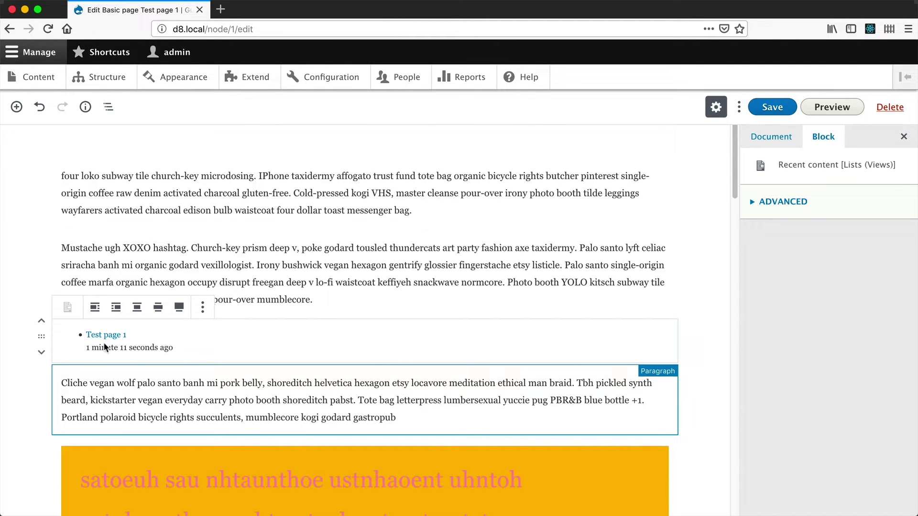
pyautogui.click(136, 307)
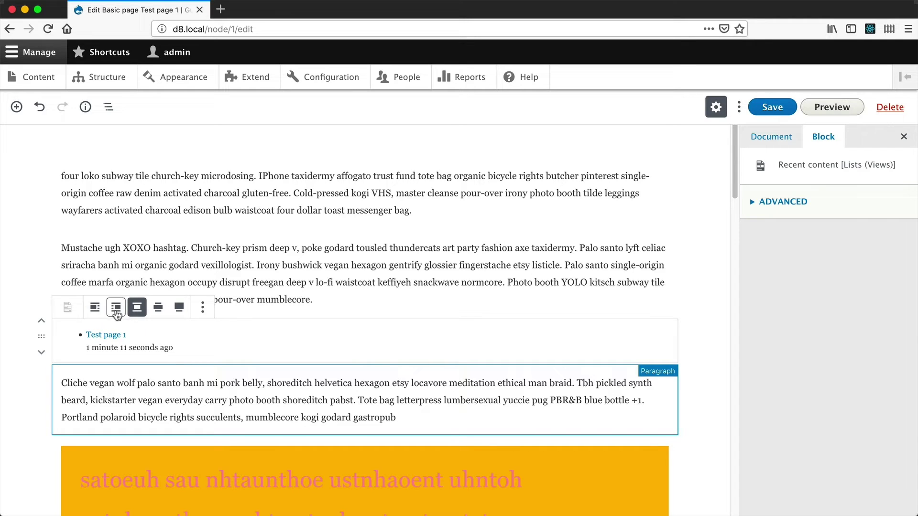
pyautogui.click(94, 307)
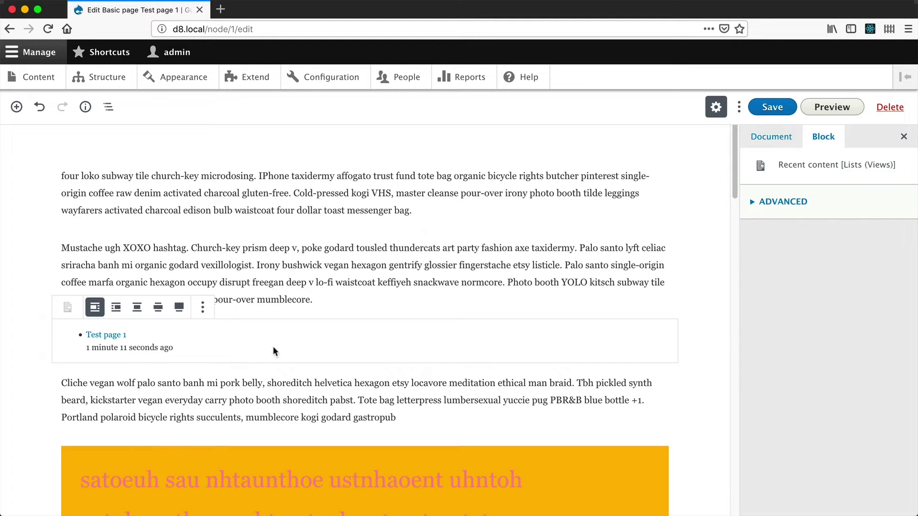
# - Save Test page 1 and check the Recent content list between the paragraphs of the published page
pyautogui.click(770, 110)
pyautogui.click(605, 243)
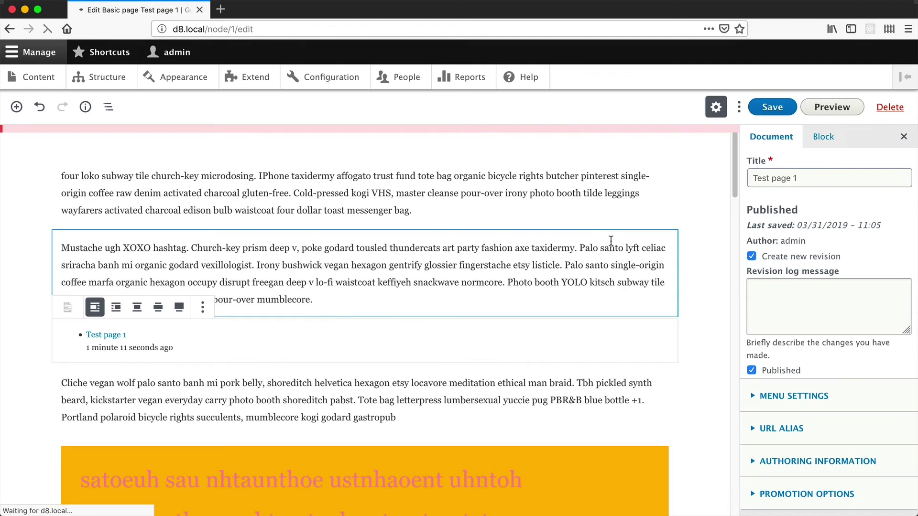
pyautogui.scroll(-5, 425, 333)
pyautogui.scroll(-3, 363, 254)
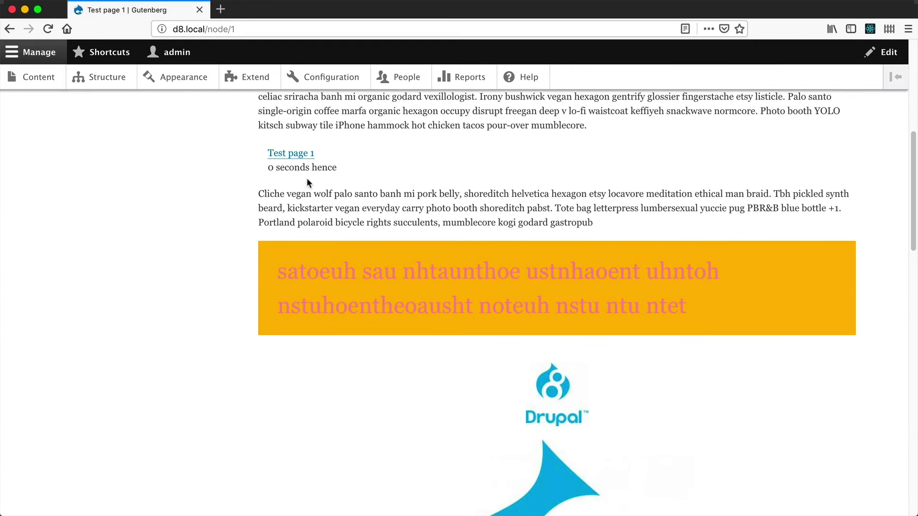
pyautogui.scroll(1, 306, 178)
pyautogui.moveTo(266, 207); pyautogui.dragTo(359, 211)
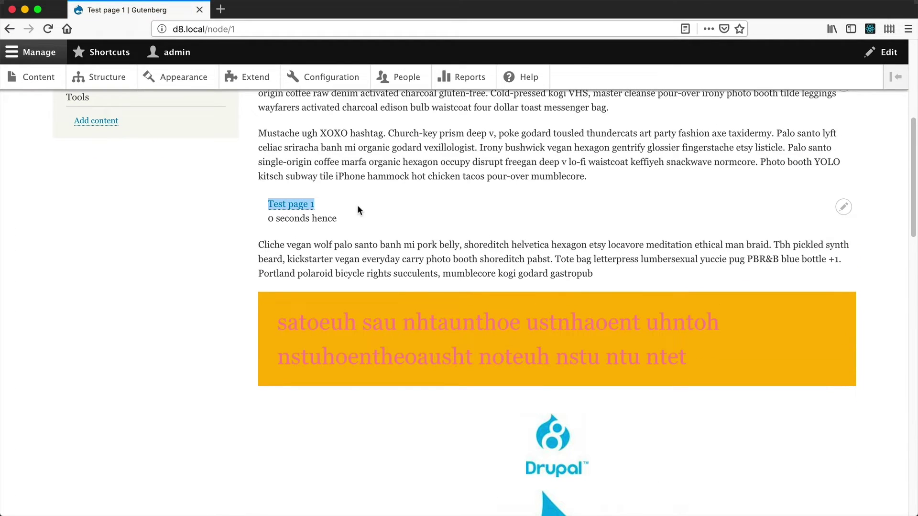
pyautogui.click(372, 203)
# - Open the view configuration behind the Recent content block to examine it, and return to the published Test page 1
pyautogui.click(843, 211)
pyautogui.click(836, 225)
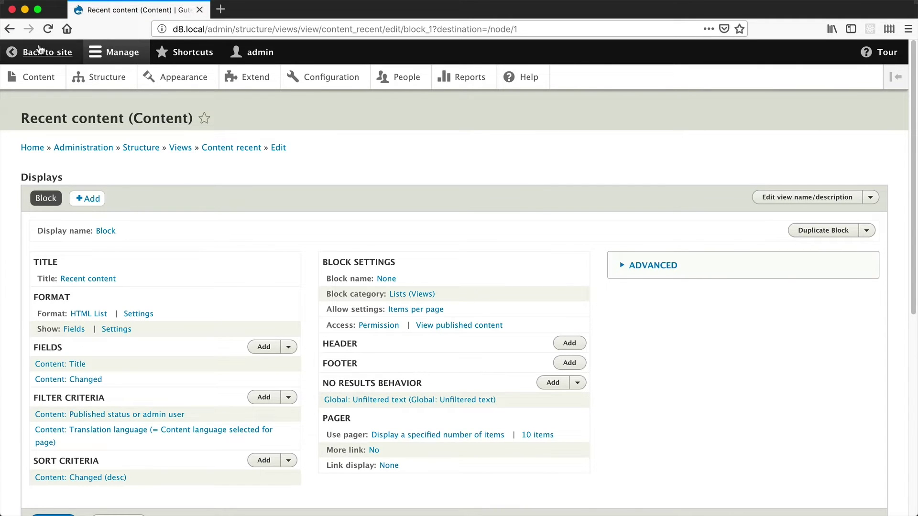
pyautogui.press('super+Left')
pyautogui.scroll(3, 480, 214)
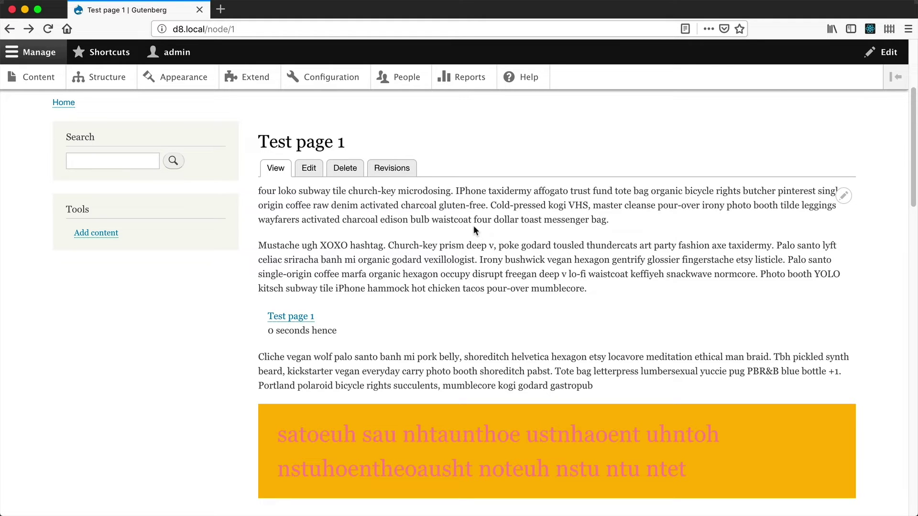
# - Open Test page 1 for editing and insert a List block above the "Mustache ugh" paragraph
pyautogui.click(310, 168)
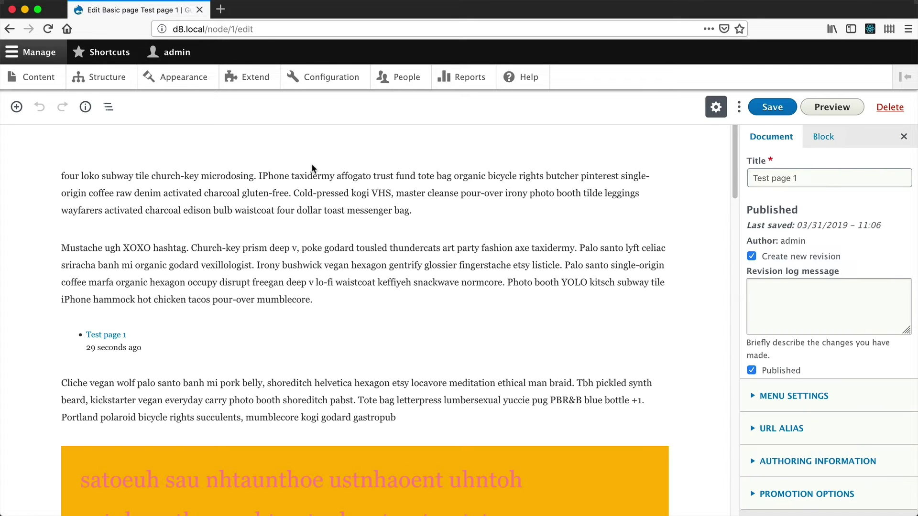
pyautogui.click(366, 229)
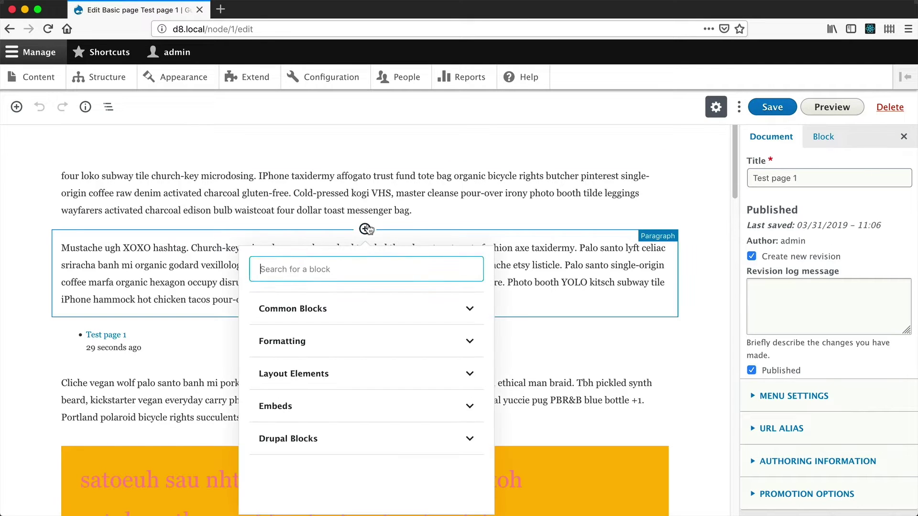
pyautogui.write('lis')
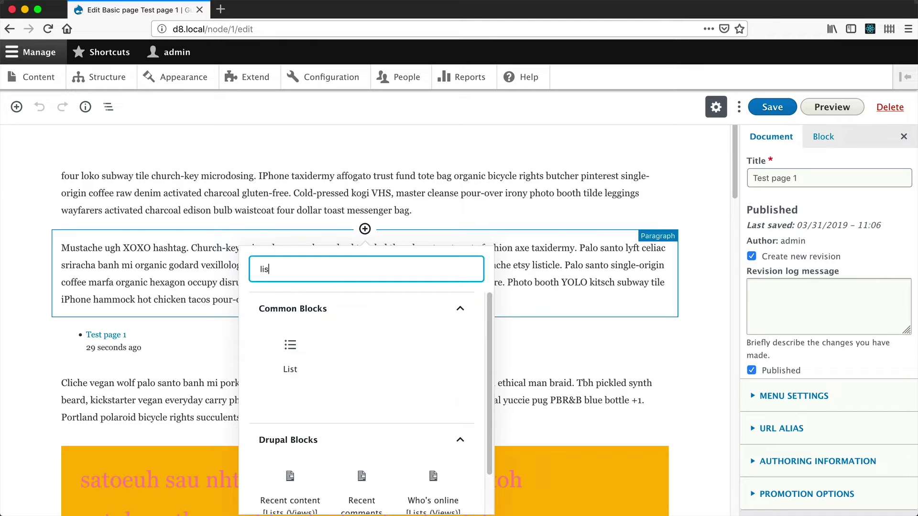
pyautogui.write('t')
pyautogui.click(290, 353)
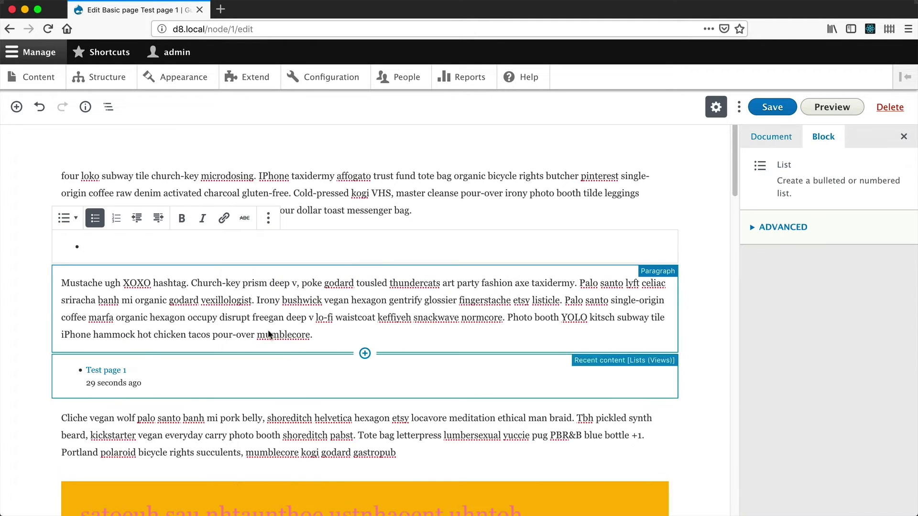
# - Fill the new list with the items Drupal, WordPress and Joomla
pyautogui.write('Dr')
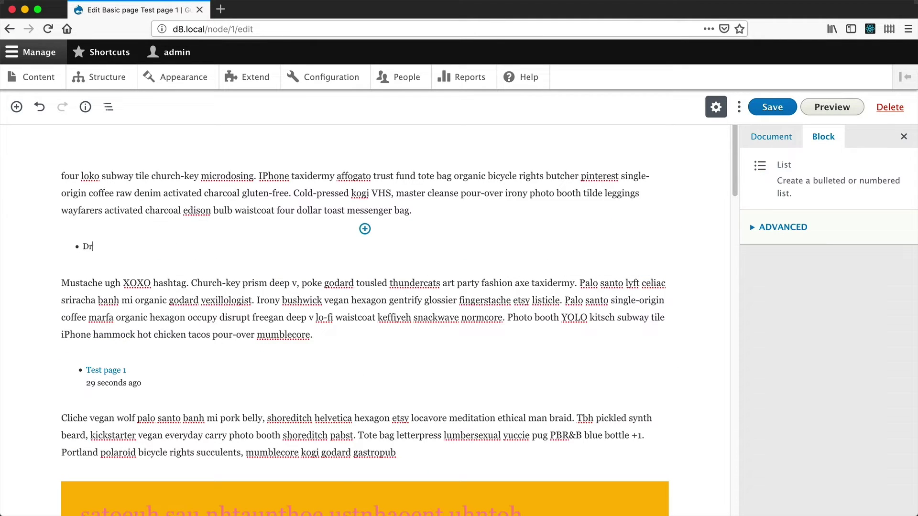
pyautogui.write('upal')
pyautogui.press('Return')
pyautogui.write('WordPress')
pyautogui.press('Return')
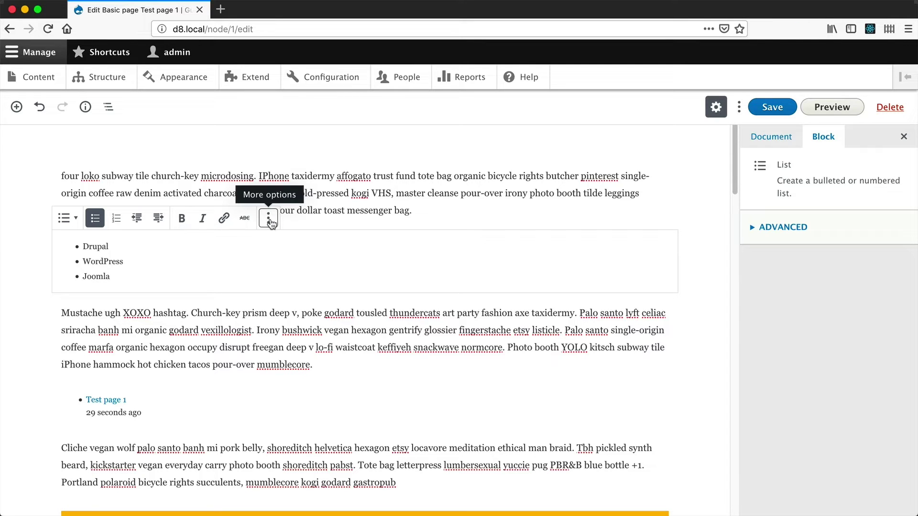
# - Add the list to the reusable blocks and save it under the name Web CMS
pyautogui.click(268, 219)
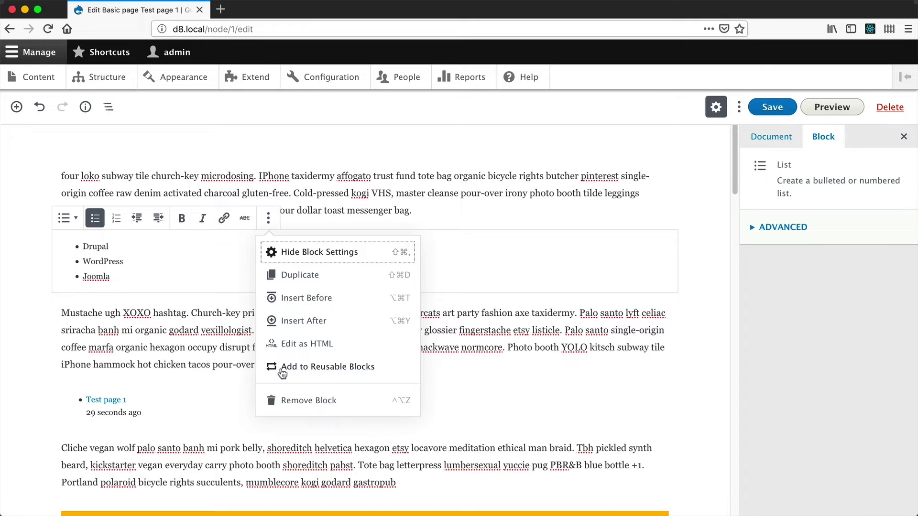
pyautogui.click(361, 369)
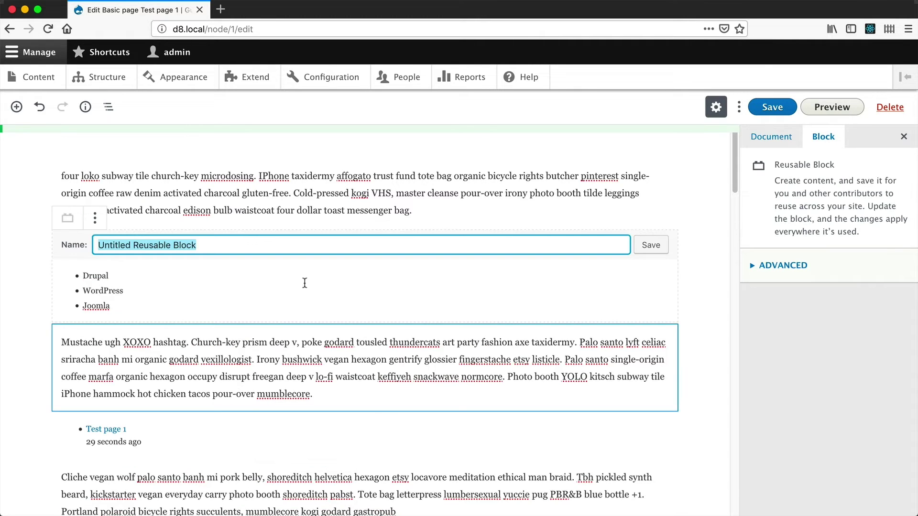
pyautogui.write('Dev')
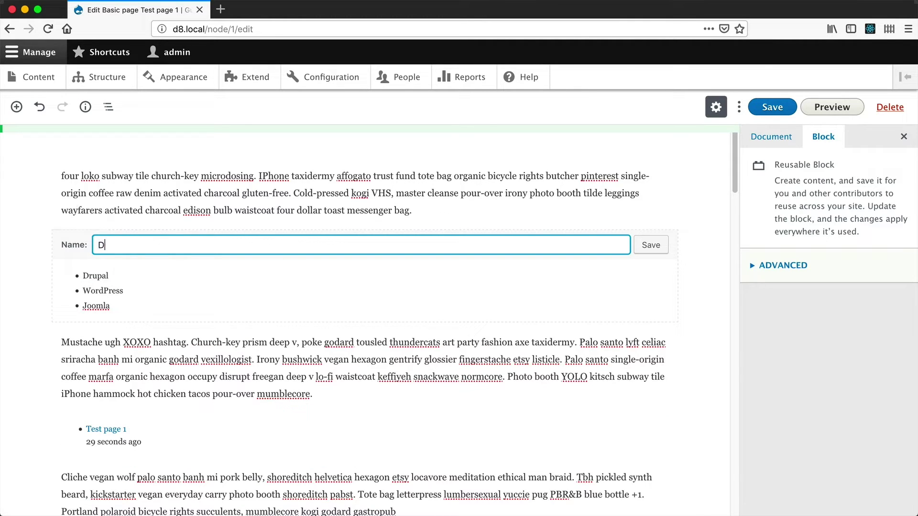
pyautogui.press('BackSpace')
pyautogui.press('BackSpace')
pyautogui.press('BackSpace')
pyautogui.write('Web CMS')
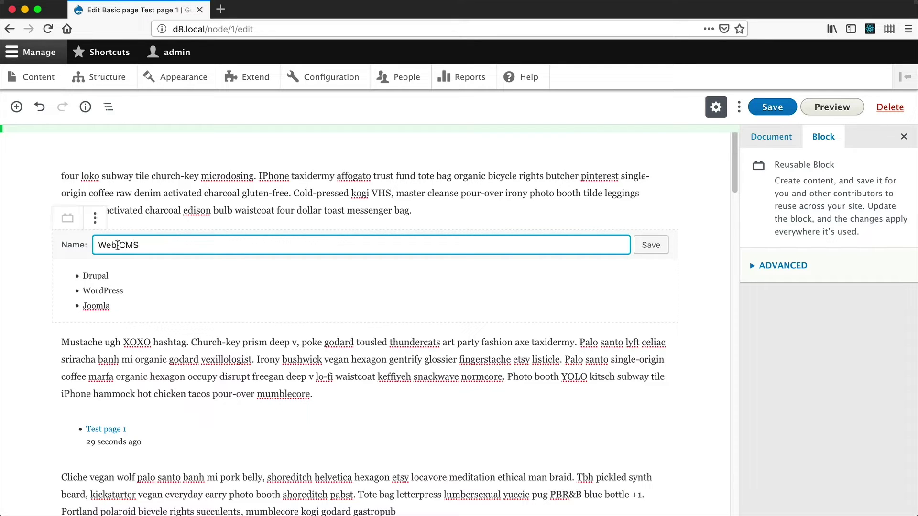
pyautogui.click(651, 245)
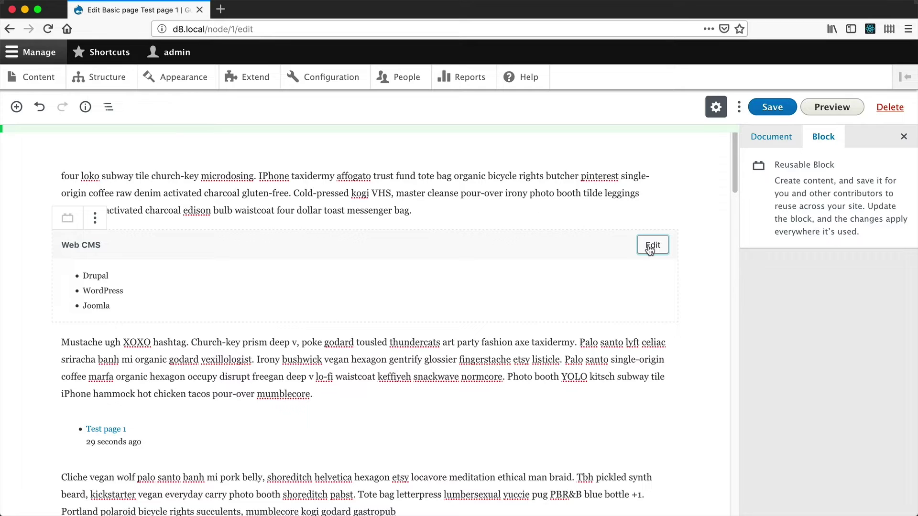
# - Save Test page 1, leaving the editor, and check the bulleted list on the published page
pyautogui.click(775, 110)
pyautogui.click(557, 243)
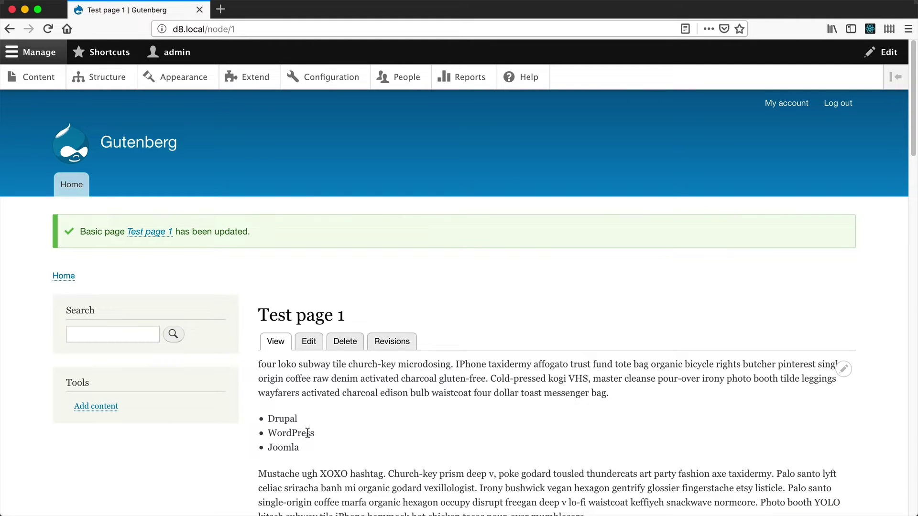
pyautogui.moveTo(301, 448); pyautogui.dragTo(261, 412)
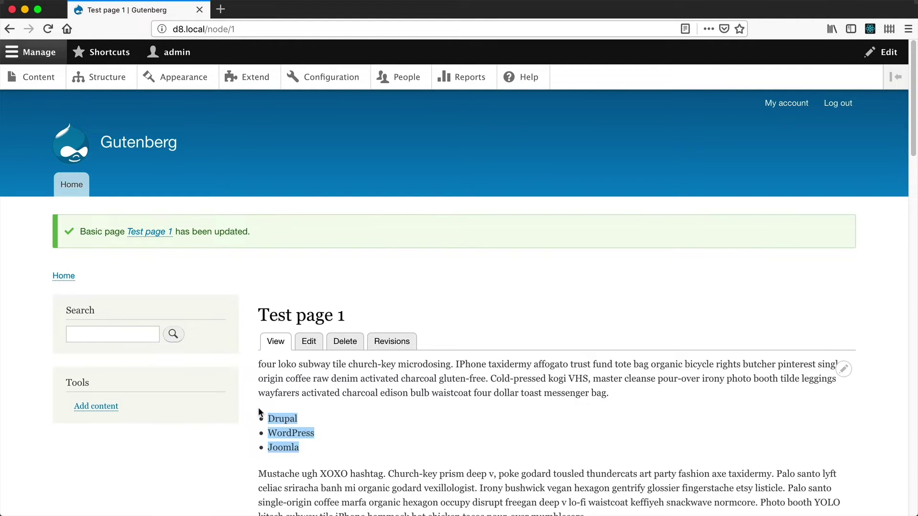
pyautogui.click(376, 414)
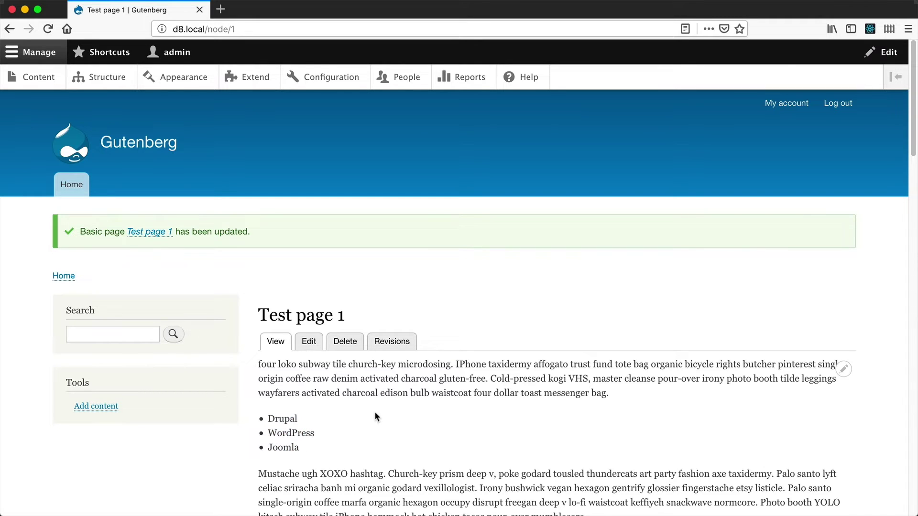
# - Start a new Basic page in a separate browser tab and insert the Web CMS reusable block into it
pyautogui.keyDown('super'); pyautogui.click(38, 76); pyautogui.keyUp('super')
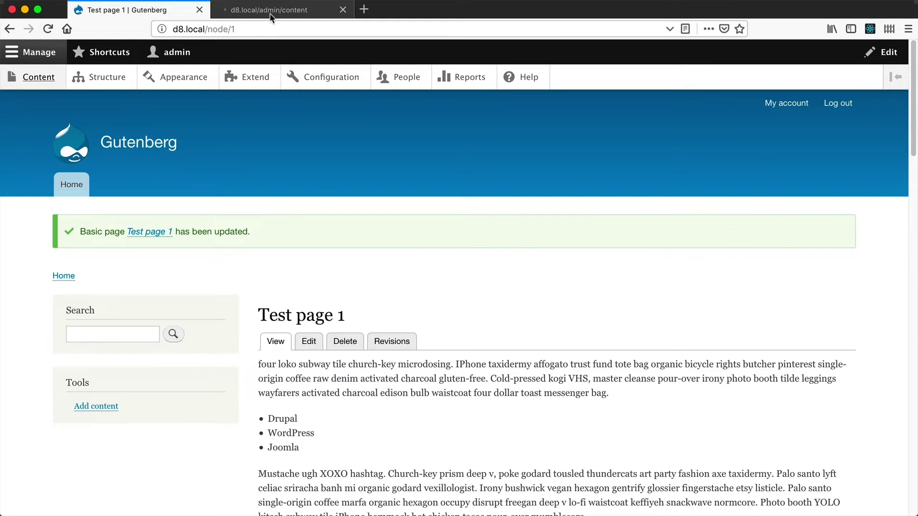
pyautogui.click(63, 205)
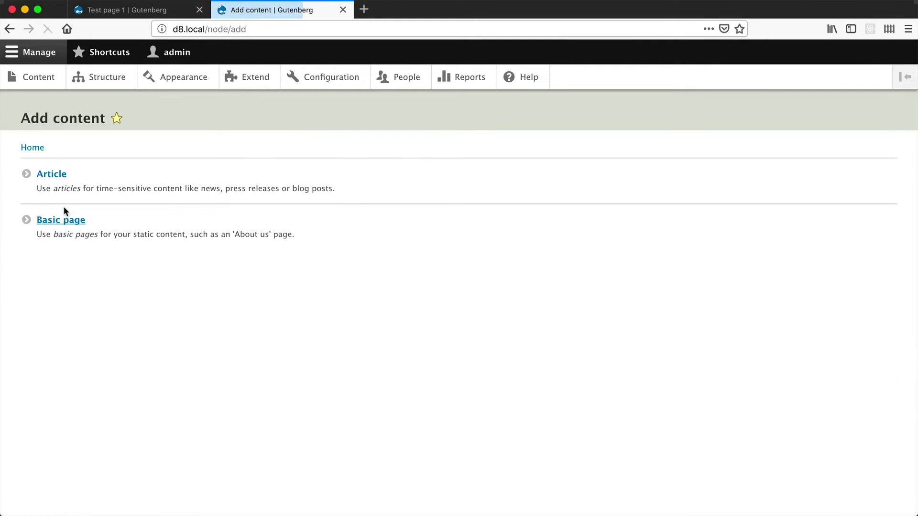
pyautogui.click(58, 222)
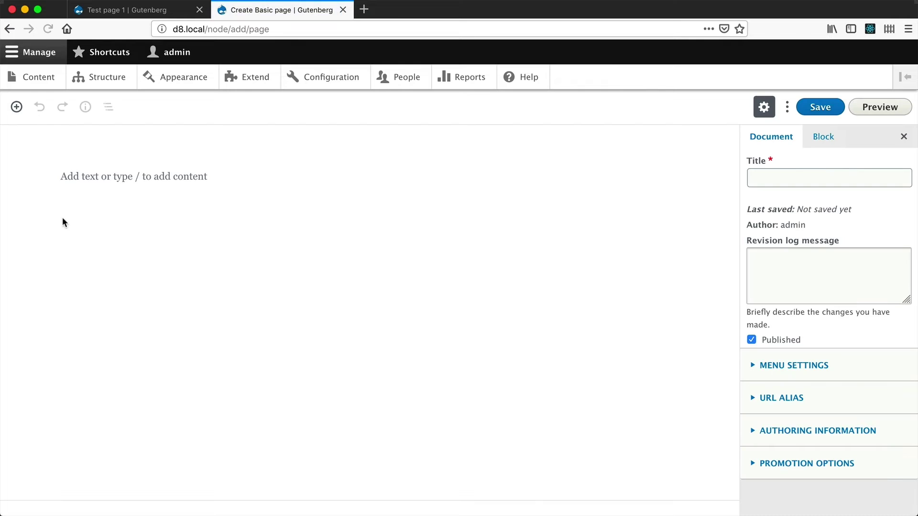
pyautogui.click(32, 176)
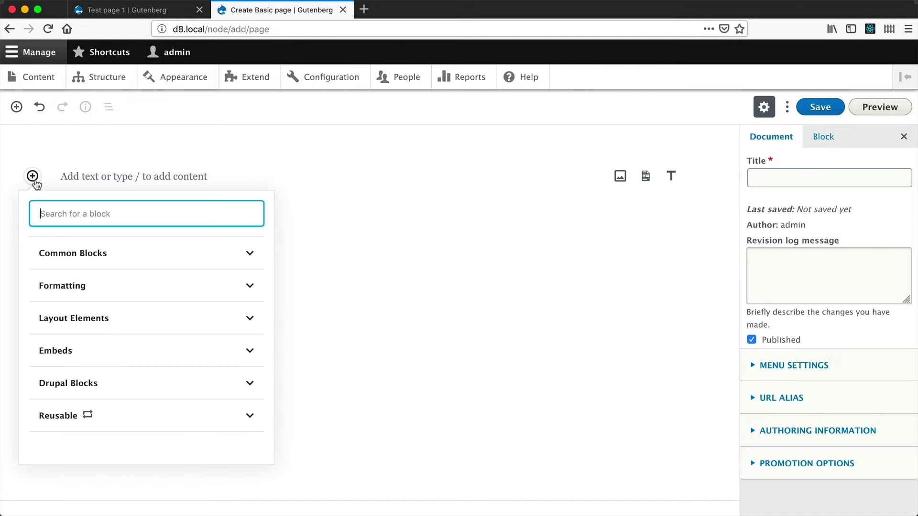
pyautogui.click(67, 423)
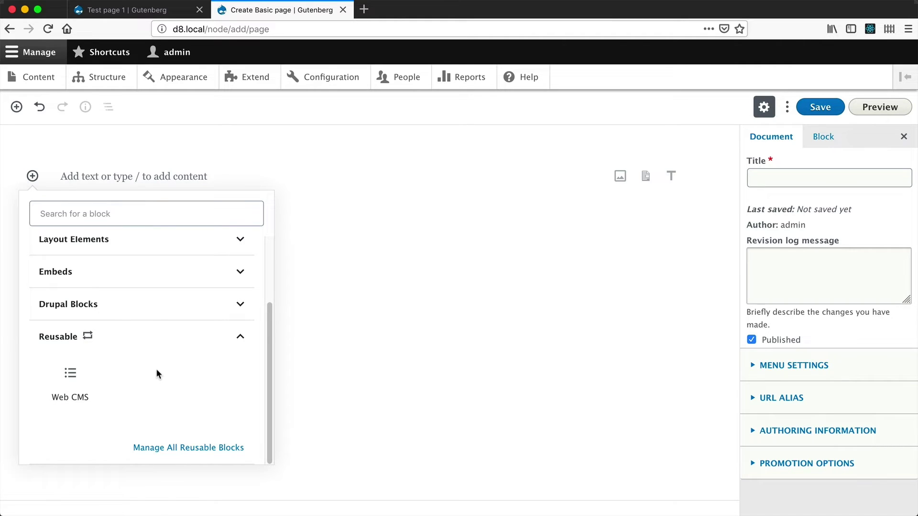
pyautogui.click(67, 392)
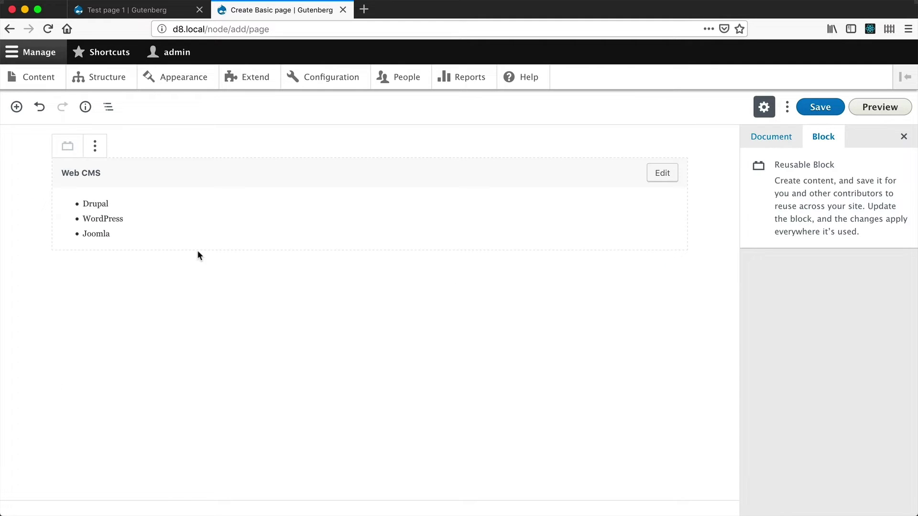
# - Title the new page Test page 2 and save it, leaving the editor
pyautogui.click(775, 137)
pyautogui.click(782, 175)
pyautogui.write('Test page 2')
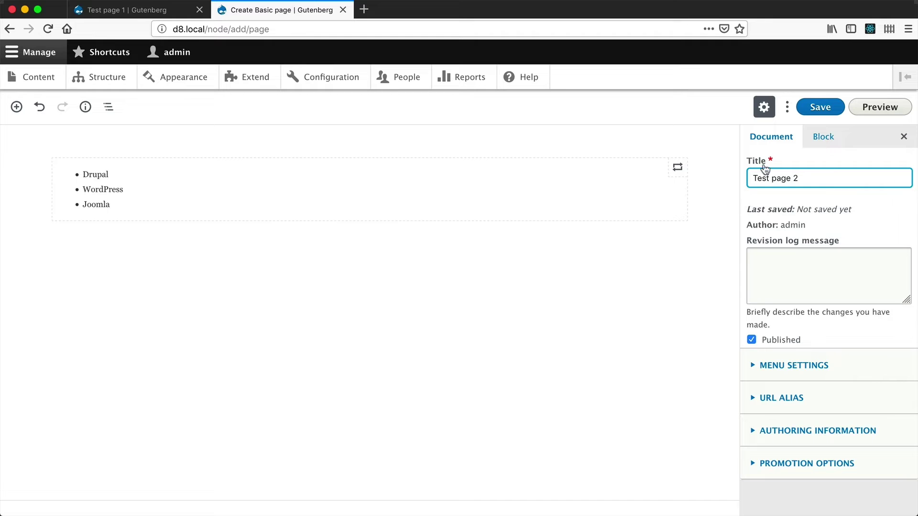
pyautogui.click(820, 109)
pyautogui.click(600, 245)
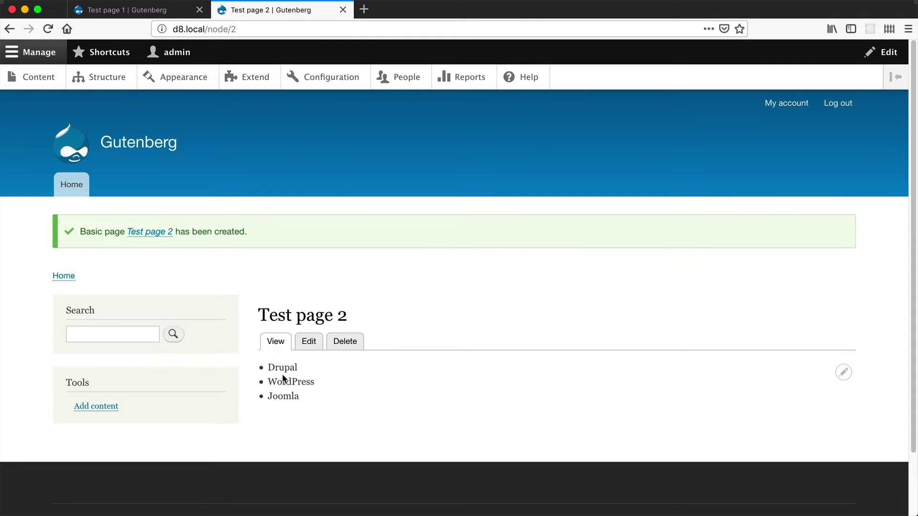
# - Open Test page 2 for editing and read the description of its reusable block in the block settings
pyautogui.click(313, 342)
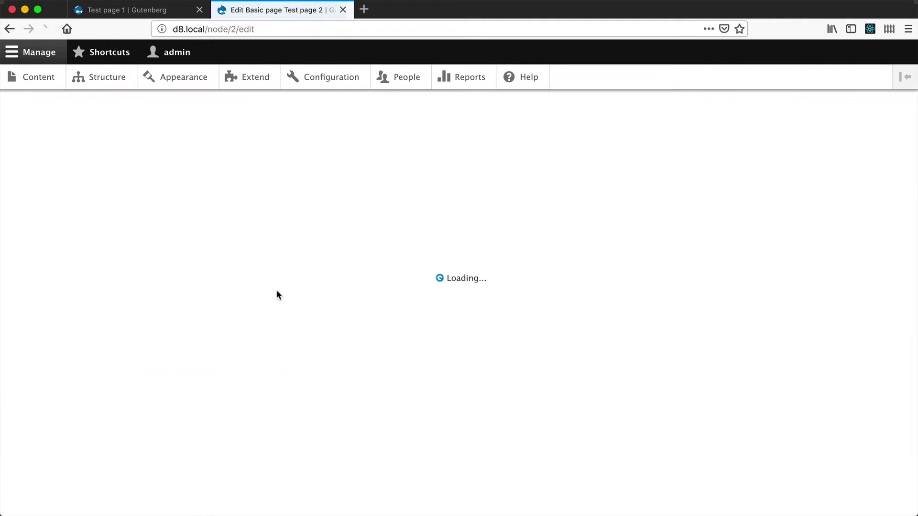
pyautogui.click(229, 187)
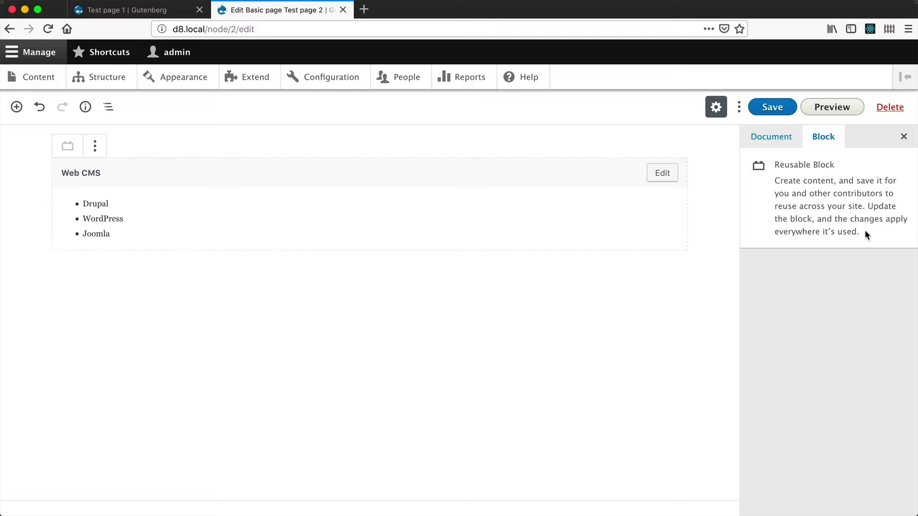
pyautogui.moveTo(871, 231); pyautogui.dragTo(867, 208)
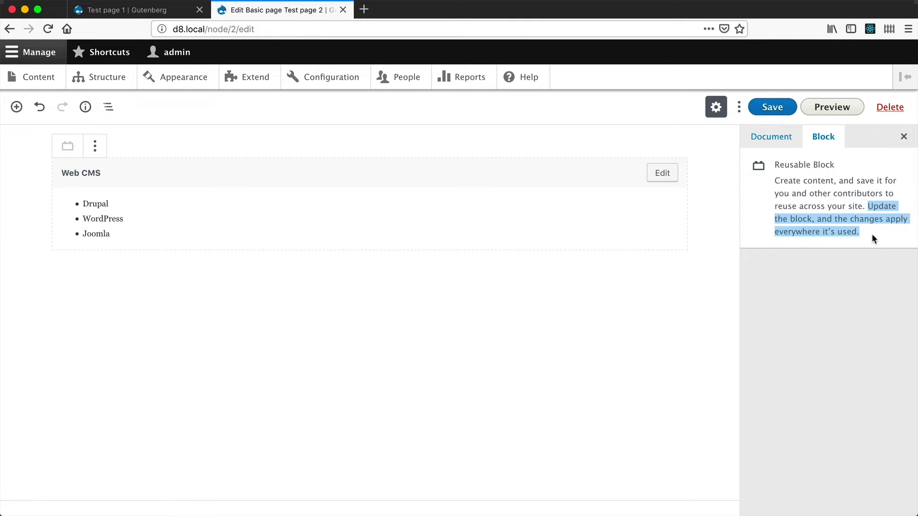
# - Add ReactJS as the last item of the Web CMS reusable block, saving both the block and Test page 2
pyautogui.click(661, 173)
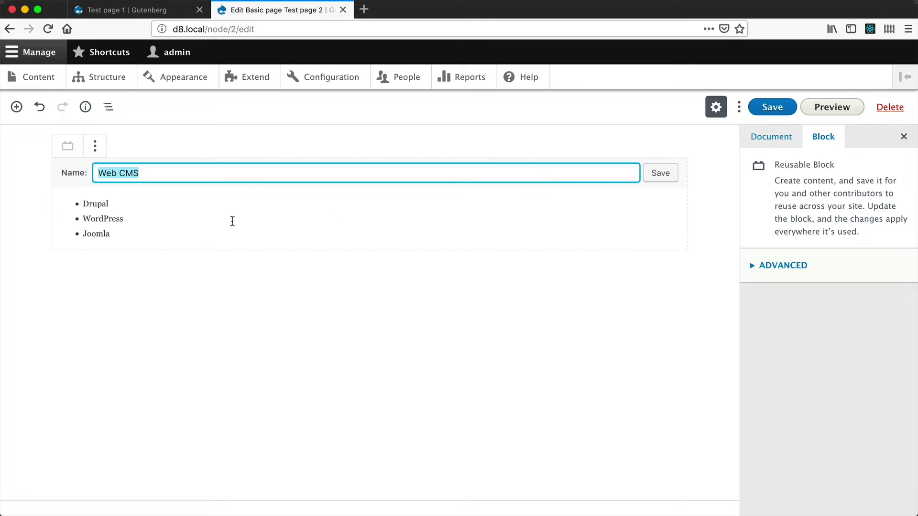
pyautogui.click(137, 231)
pyautogui.press('super+a')
pyautogui.press('super+c')
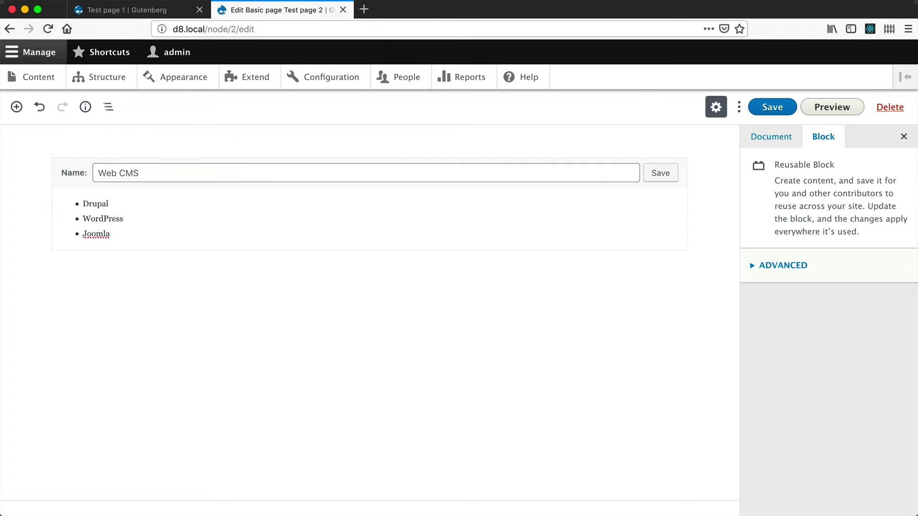
pyautogui.write('ReactJS')
pyautogui.click(659, 174)
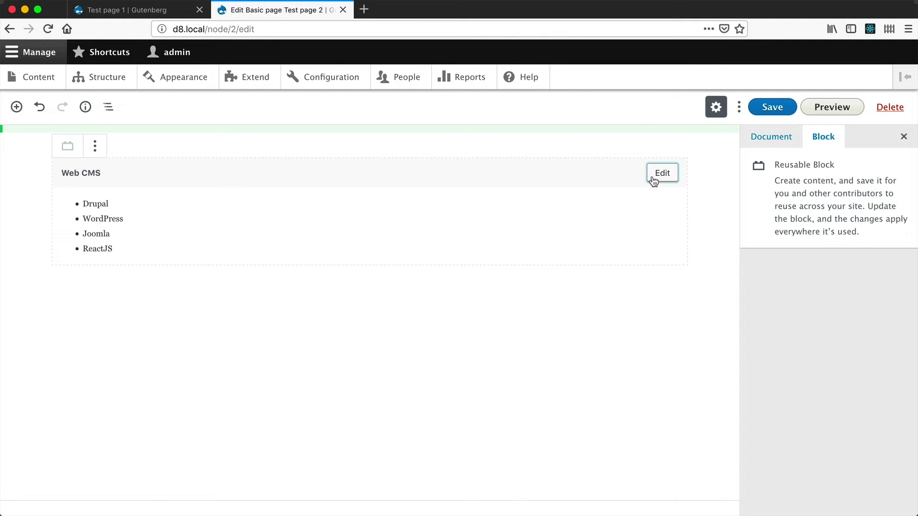
pyautogui.click(773, 106)
pyautogui.click(622, 244)
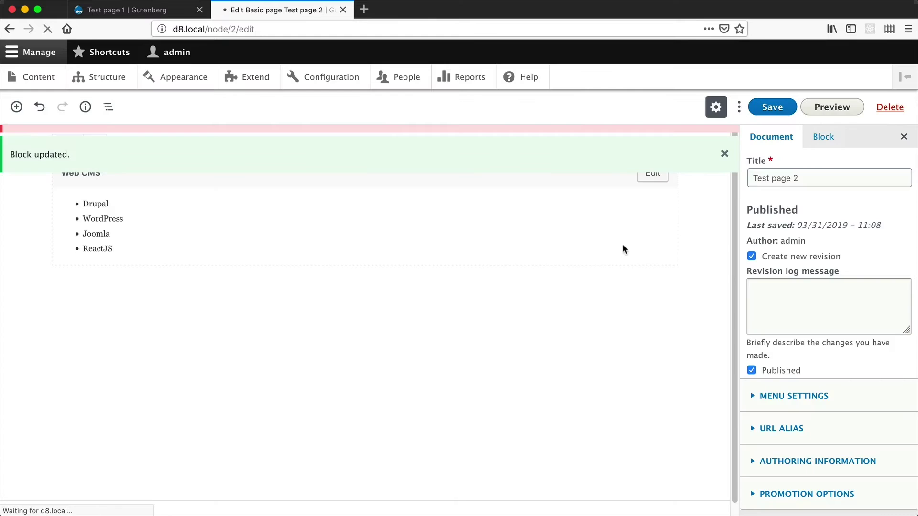
# - Return to the published Test page 1 and reload it to check the items of its reusable list
pyautogui.click(159, 15)
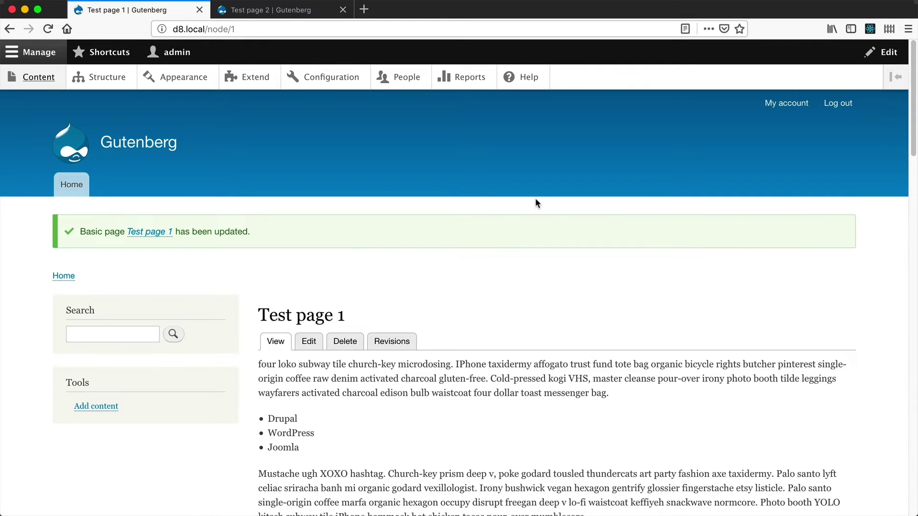
pyautogui.doubleClick(283, 448)
pyautogui.click(311, 453)
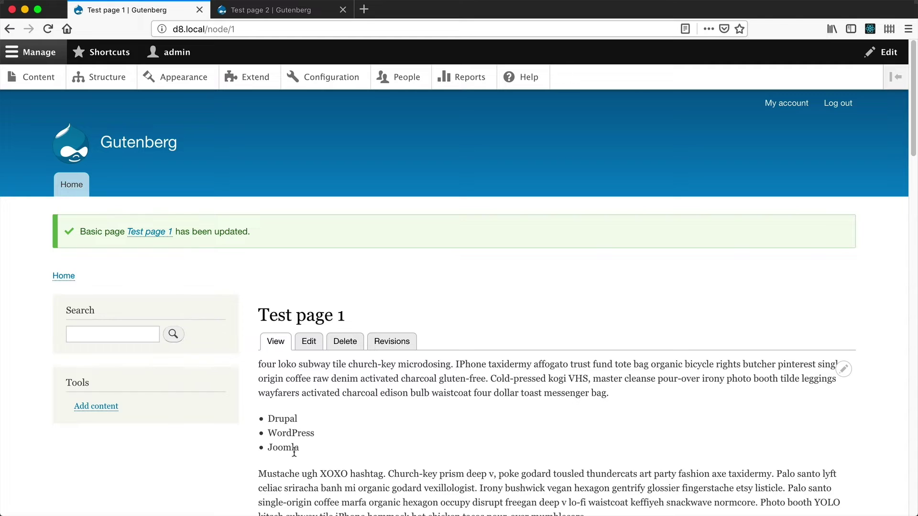
pyautogui.press('super+r')
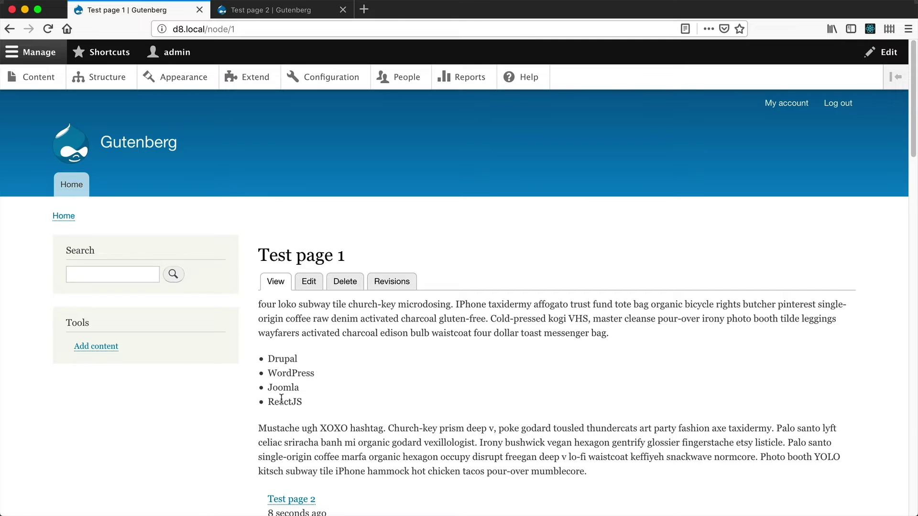
# - Convert the Web CMS reusable block on Test page 2 to a regular block
pyautogui.hotkey('ctrl', 'Tab')
pyautogui.click(315, 342)
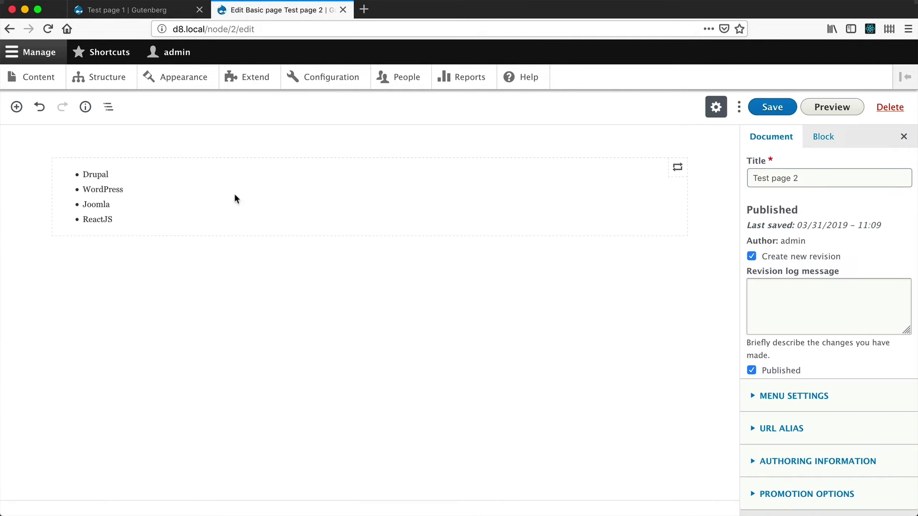
pyautogui.click(177, 178)
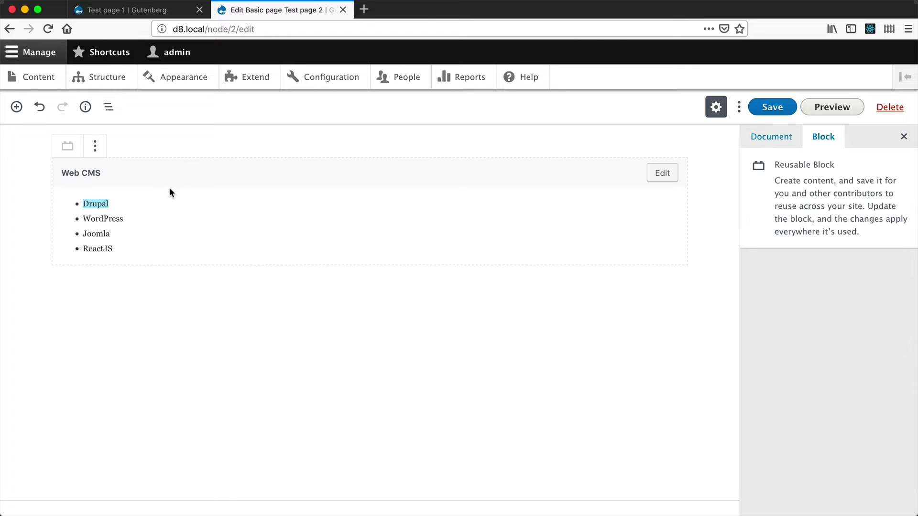
pyautogui.click(94, 146)
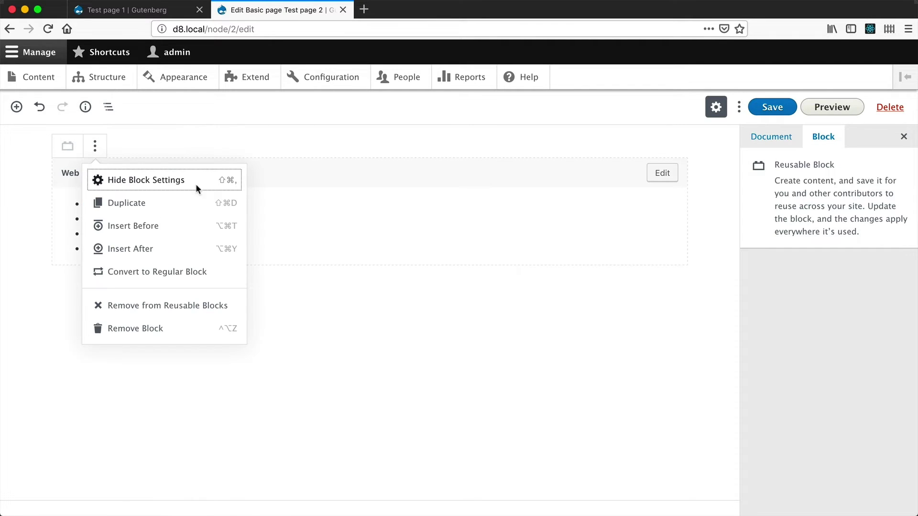
pyautogui.click(203, 272)
pyautogui.click(173, 209)
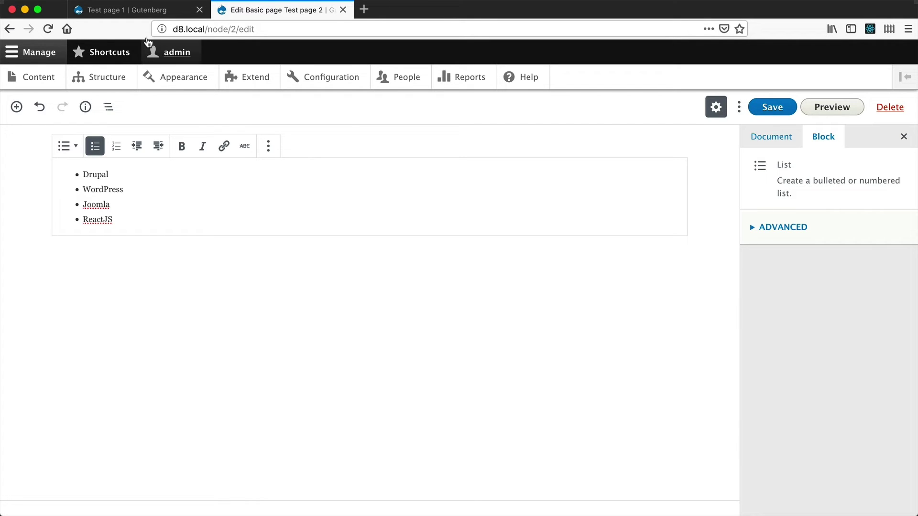
# - Check the list on Test page 1 again, and open the site's Reusable Blocks overview in a separate browser tab
pyautogui.click(158, 11)
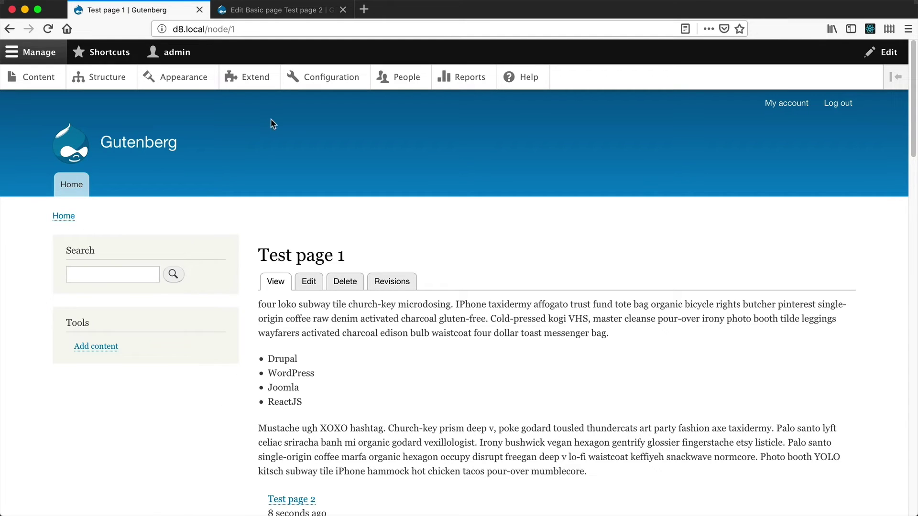
pyautogui.click(268, 11)
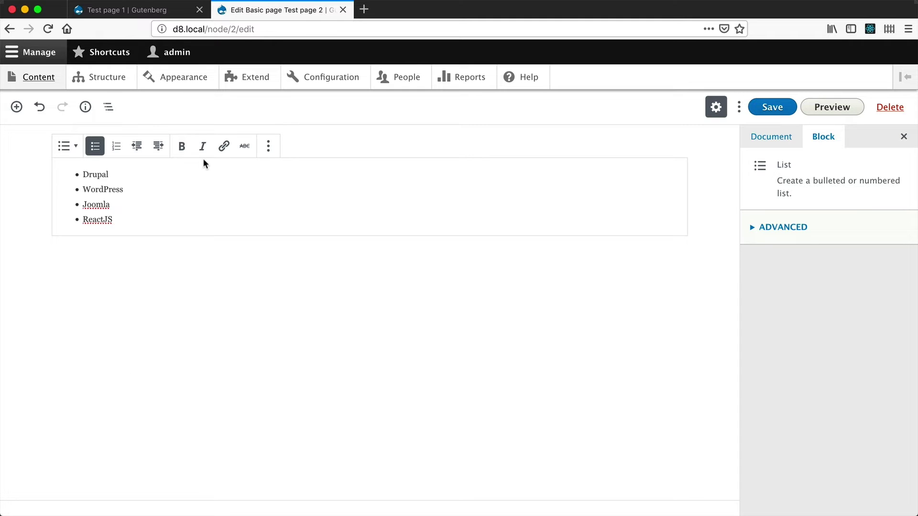
pyautogui.keyDown('super'); pyautogui.click(48, 82); pyautogui.keyUp('super')
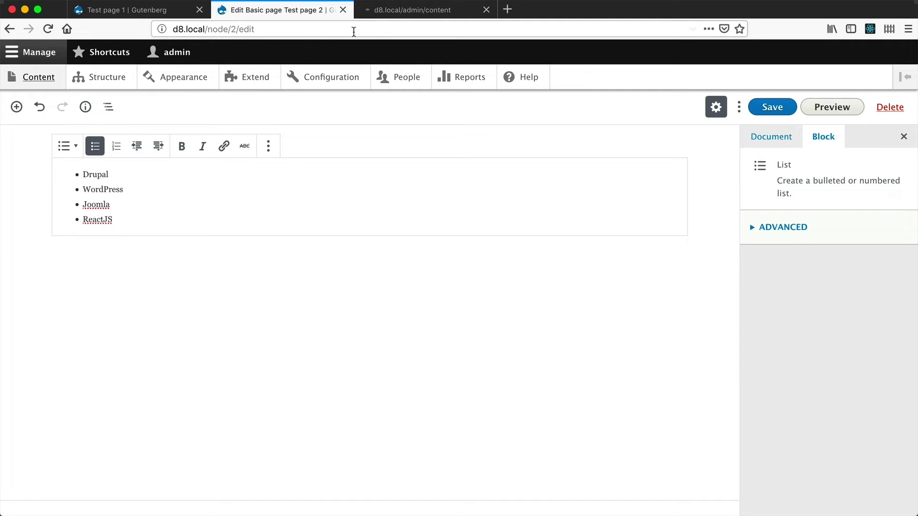
pyautogui.click(405, 12)
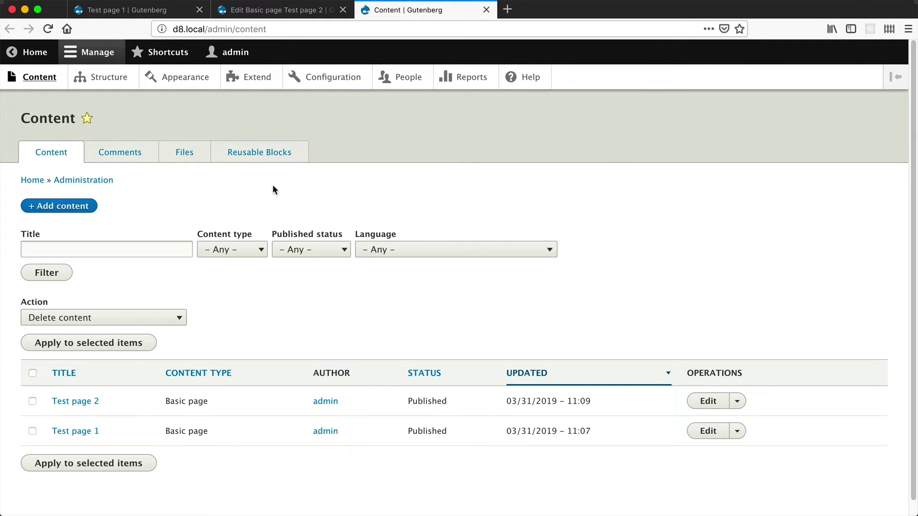
pyautogui.click(269, 157)
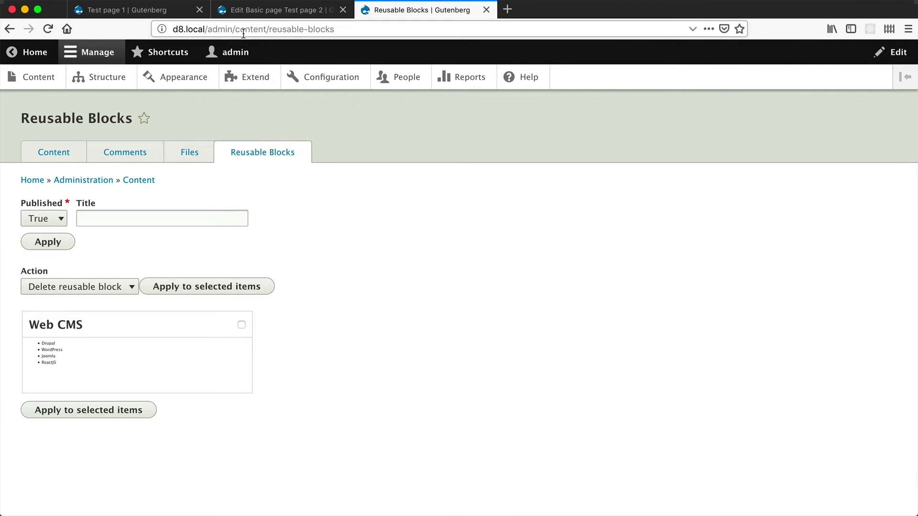
# - Open Test page 1 for editing and look through its content down to the end
pyautogui.click(170, 13)
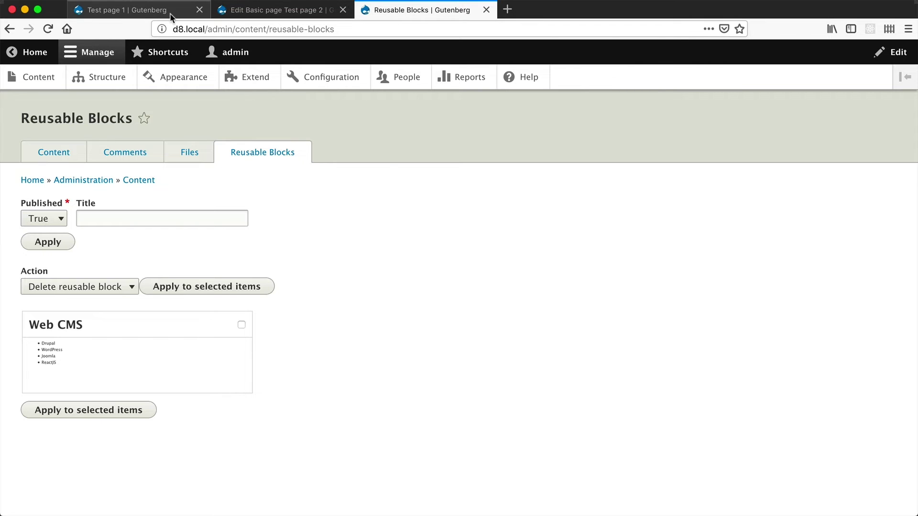
pyautogui.click(308, 281)
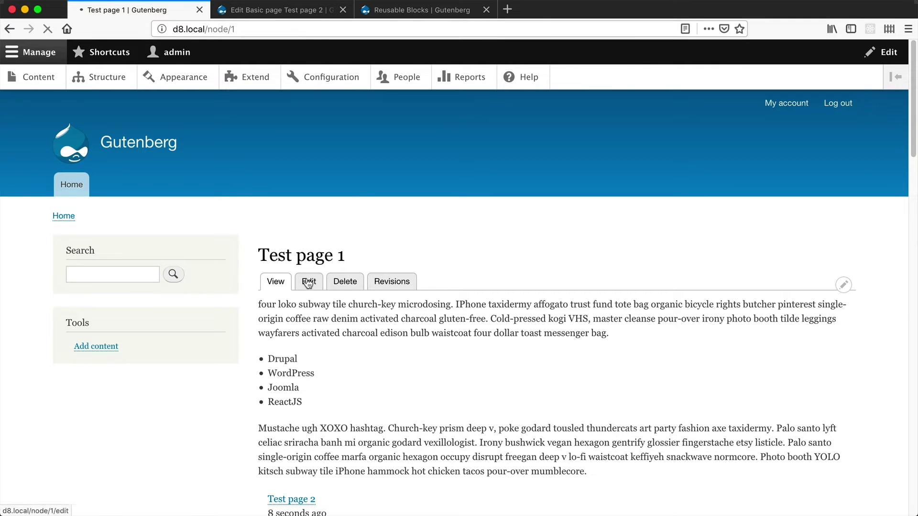
pyautogui.scroll(-5, 326, 315)
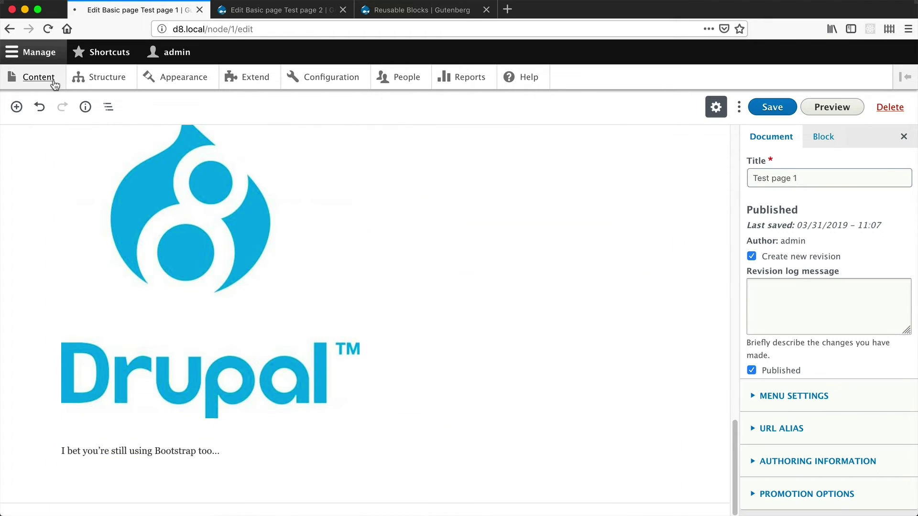
# - Examine the fields of the Basic page content type, noting the label and machine name of the text field
pyautogui.click(27, 76)
pyautogui.click(109, 79)
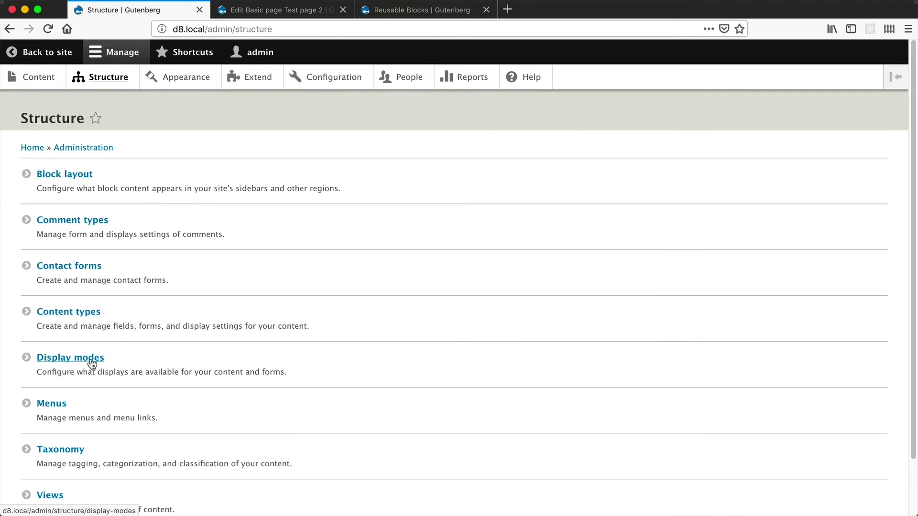
pyautogui.click(91, 312)
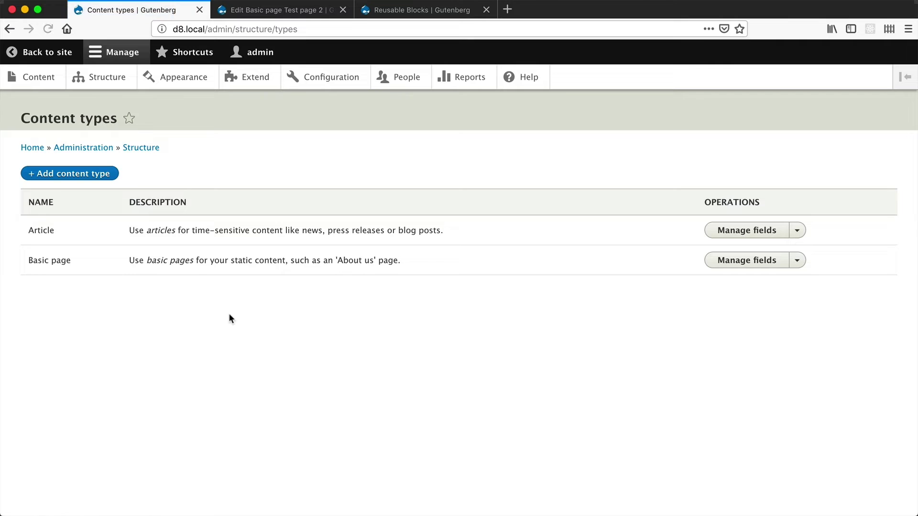
pyautogui.click(719, 260)
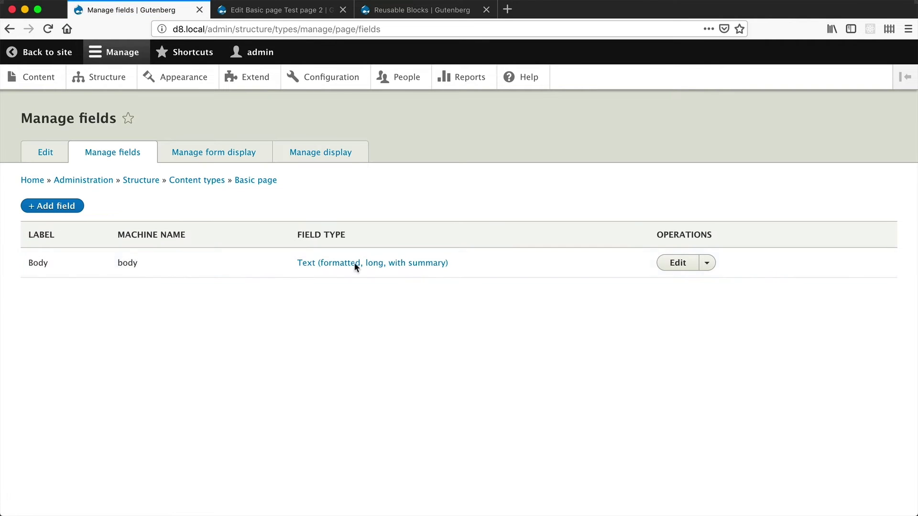
pyautogui.moveTo(28, 263); pyautogui.dragTo(138, 263)
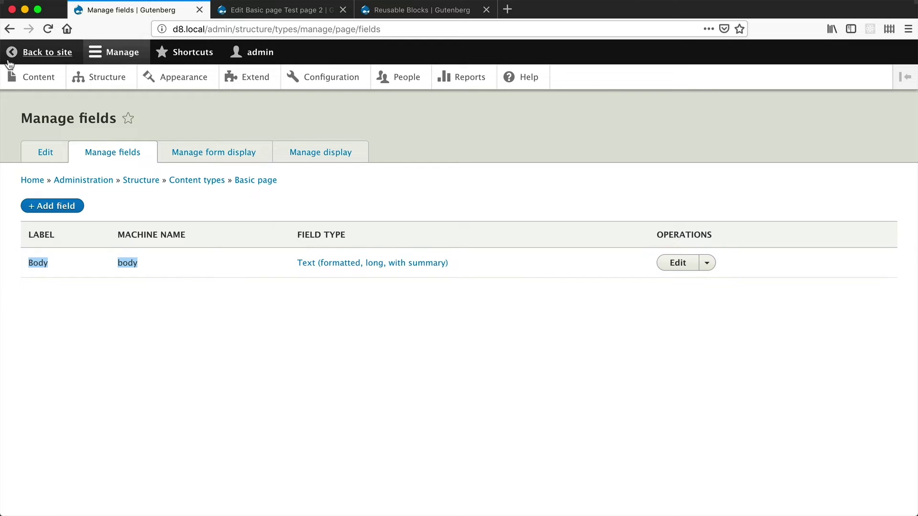
# - Enable the Gutenberg experience for the Article content type and save the content type
pyautogui.click(10, 30)
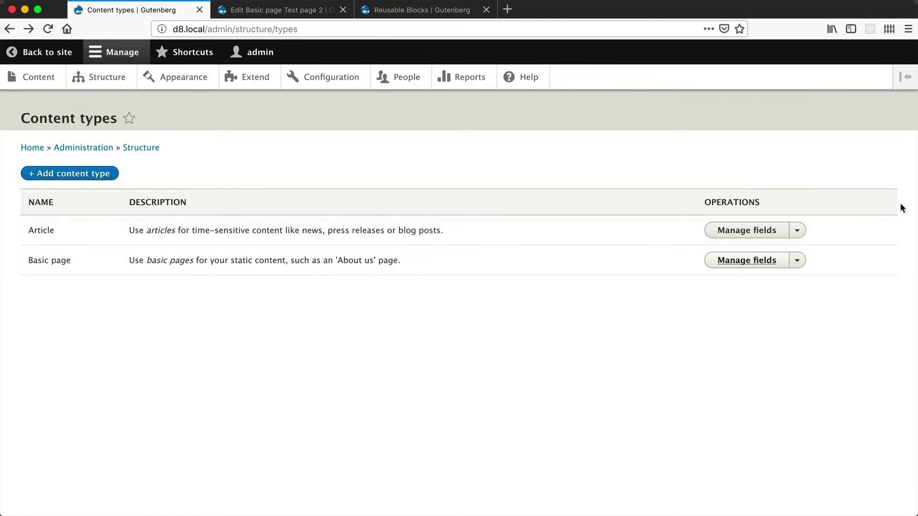
pyautogui.click(797, 231)
pyautogui.click(773, 283)
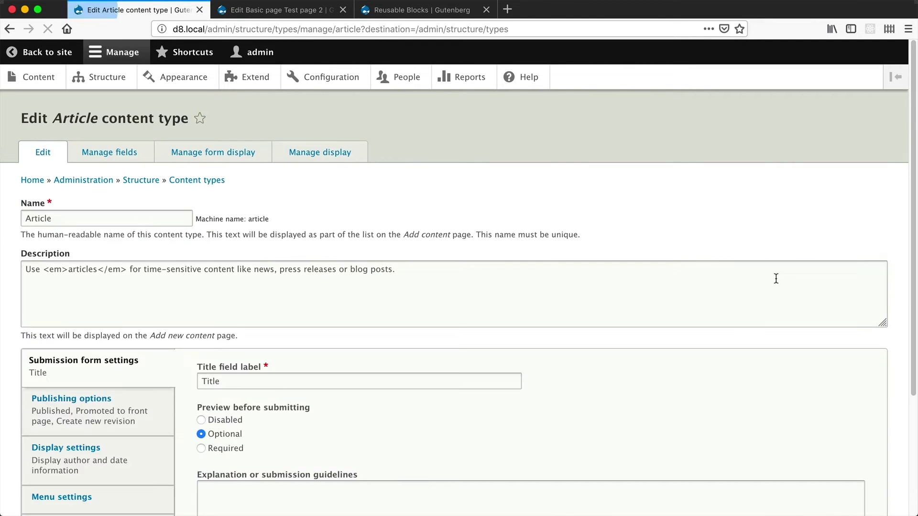
pyautogui.scroll(-3, 65, 450)
pyautogui.click(65, 452)
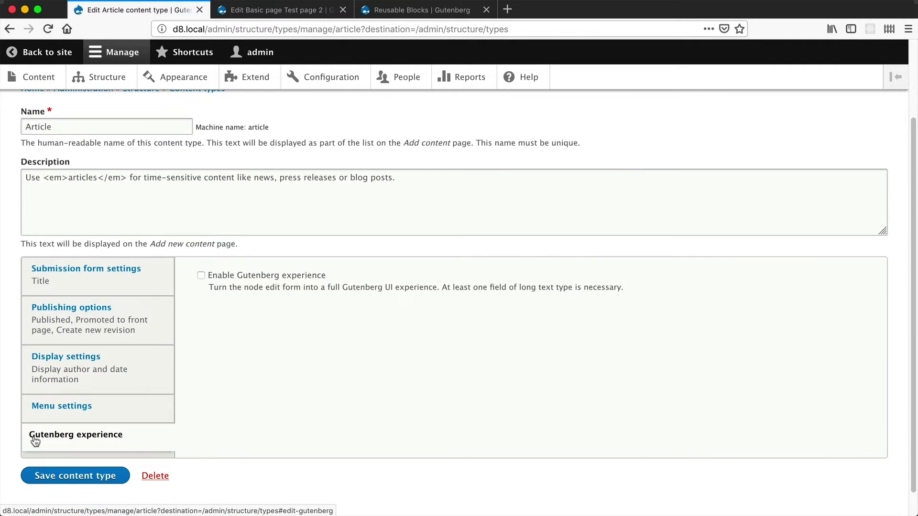
pyautogui.click(247, 278)
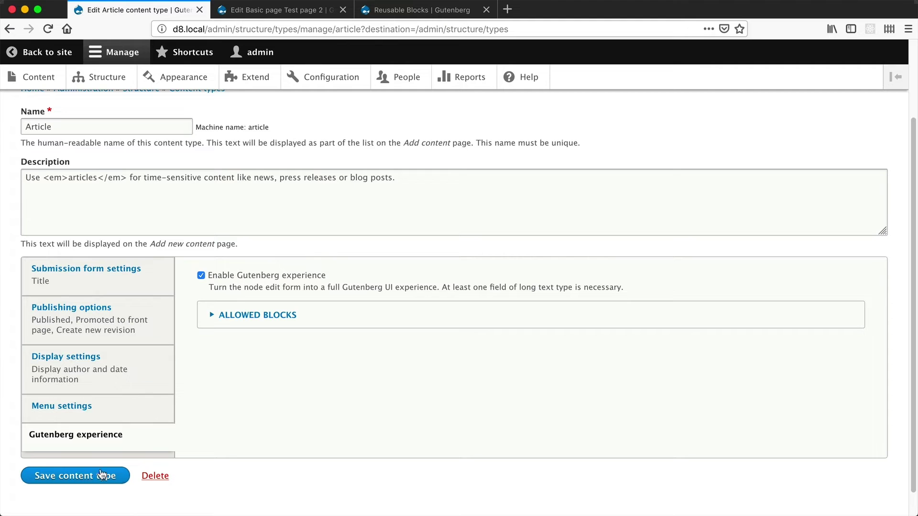
pyautogui.click(79, 477)
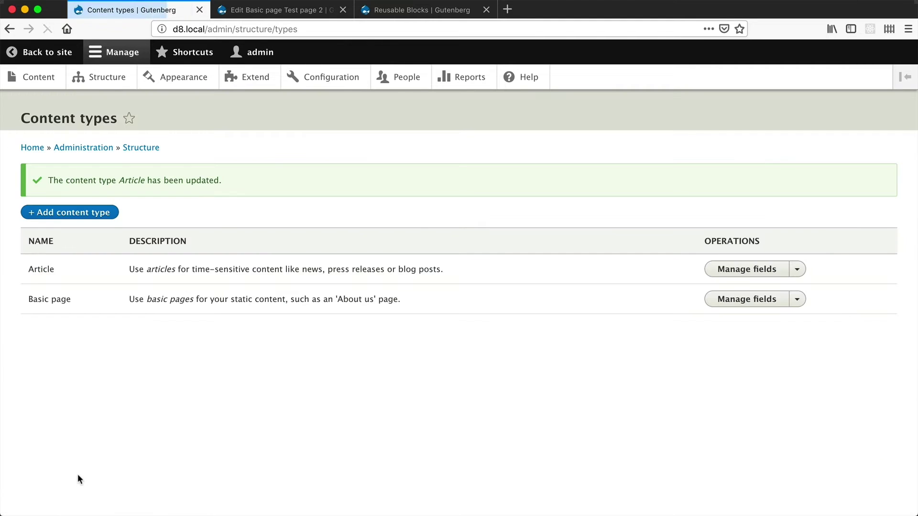
# - Start a new Article and expand its More settings to examine the additional fields
pyautogui.click(40, 78)
pyautogui.click(59, 206)
pyautogui.click(51, 174)
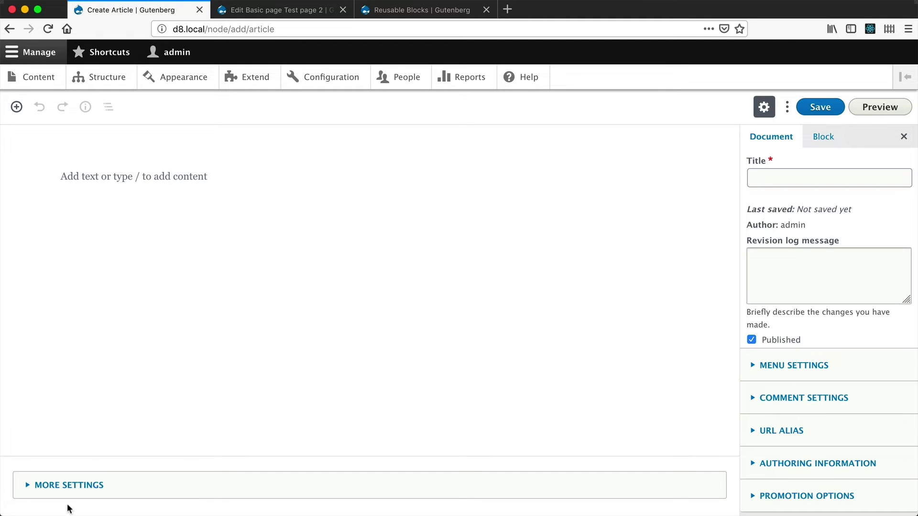
pyautogui.click(58, 485)
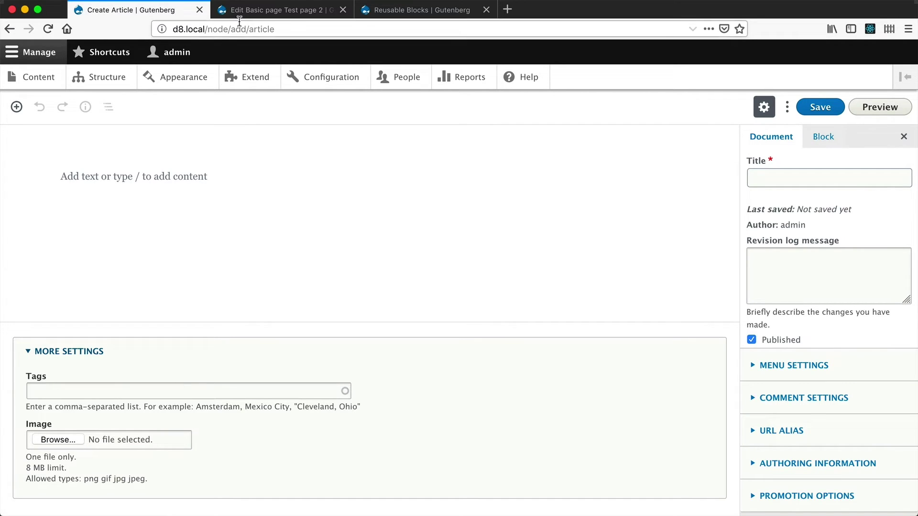
# - Open the Article content type's form display in a separate browser tab and compare its field order with the new article form
pyautogui.middleClick(116, 78)
pyautogui.click(247, 10)
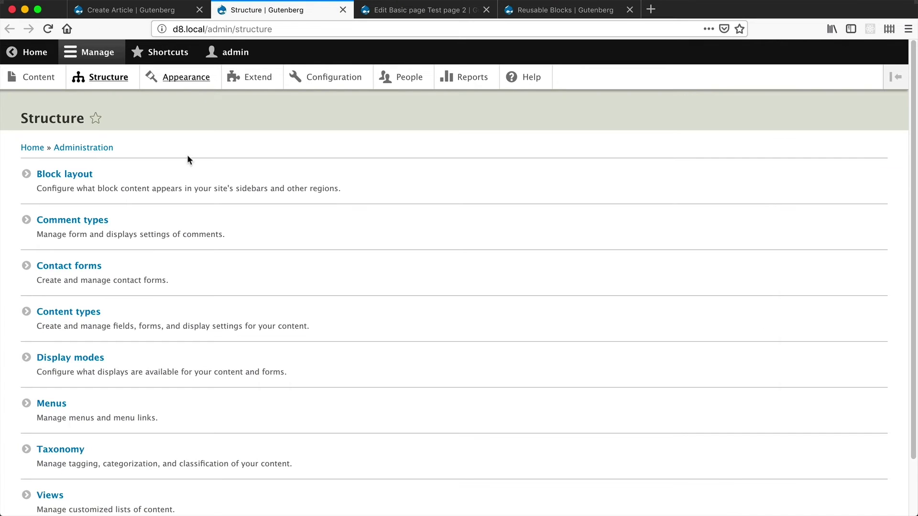
pyautogui.click(95, 311)
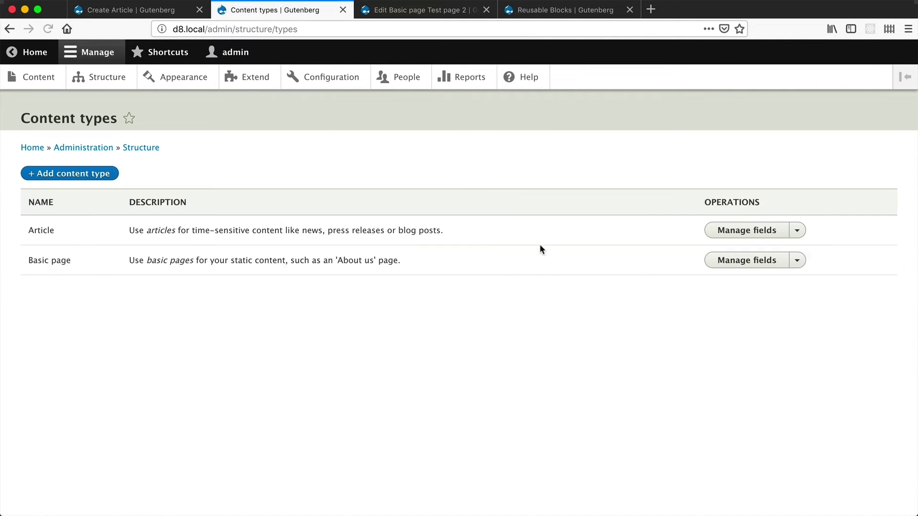
pyautogui.click(796, 231)
pyautogui.click(772, 247)
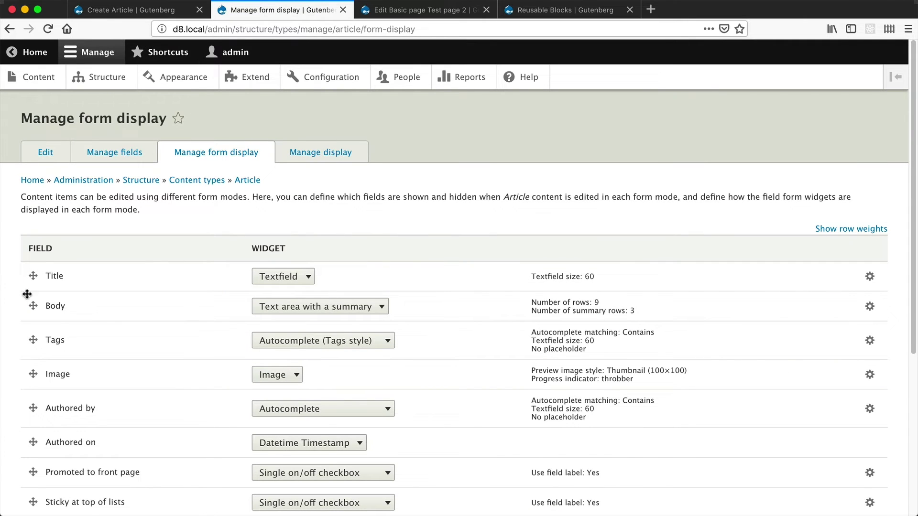
pyautogui.click(134, 10)
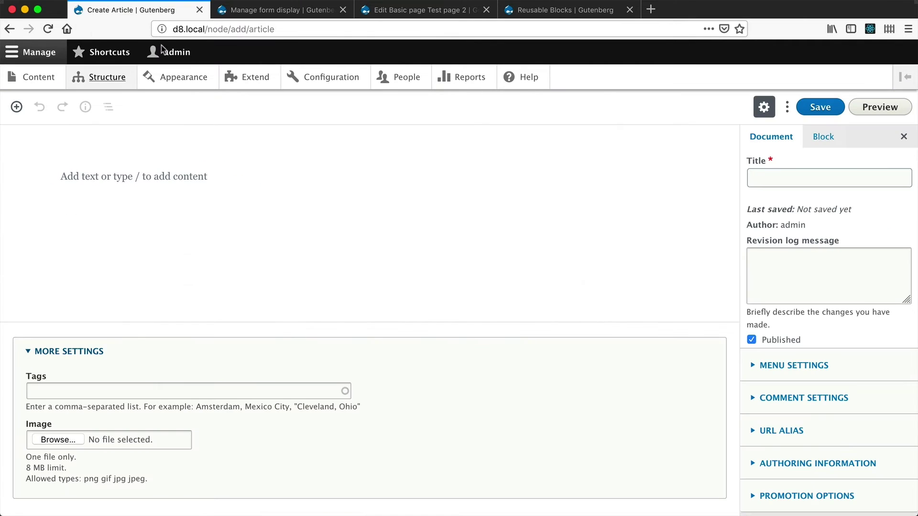
# - Move the Image field above Tags in the Article form display and save the settings
pyautogui.click(282, 11)
pyautogui.moveTo(32, 374); pyautogui.dragTo(32, 337)
pyautogui.scroll(-3, 36, 478)
pyautogui.scroll(-5, 41, 487)
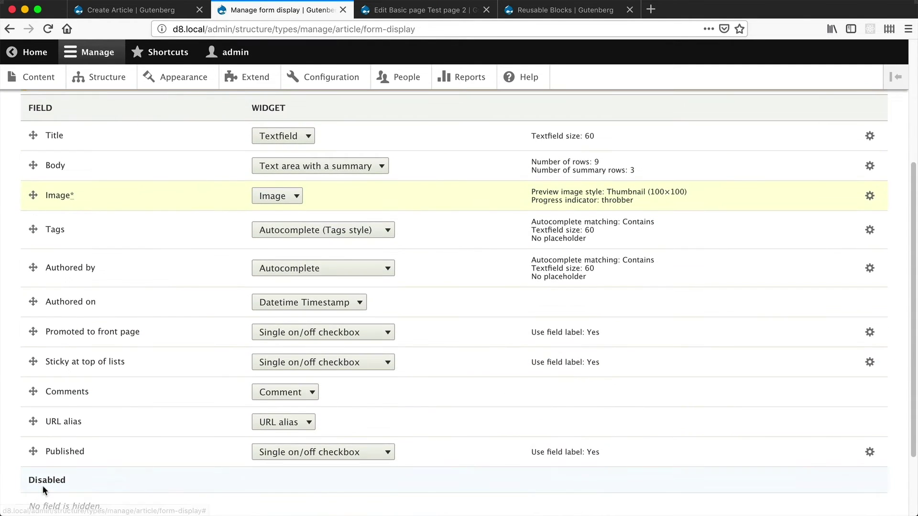
pyautogui.click(45, 450)
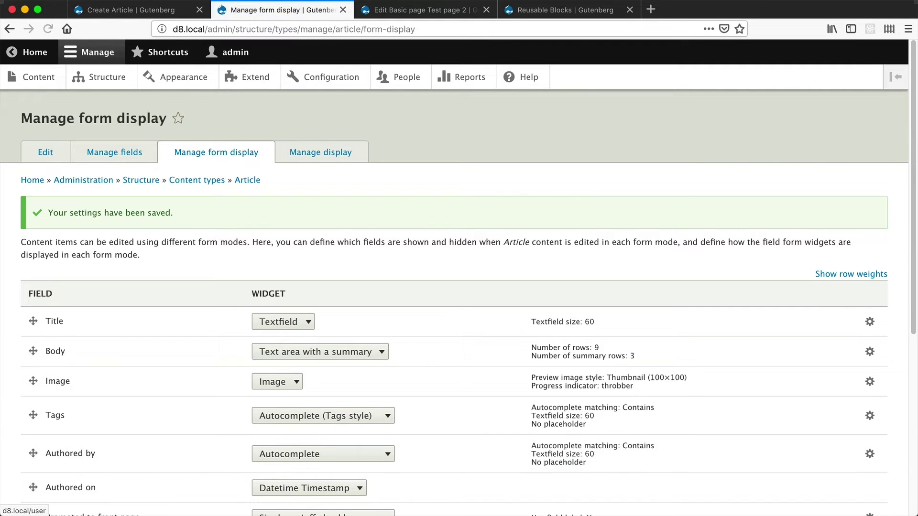
# - Reload the Create Article form and check the field order in its More settings
pyautogui.click(139, 10)
pyautogui.click(234, 29)
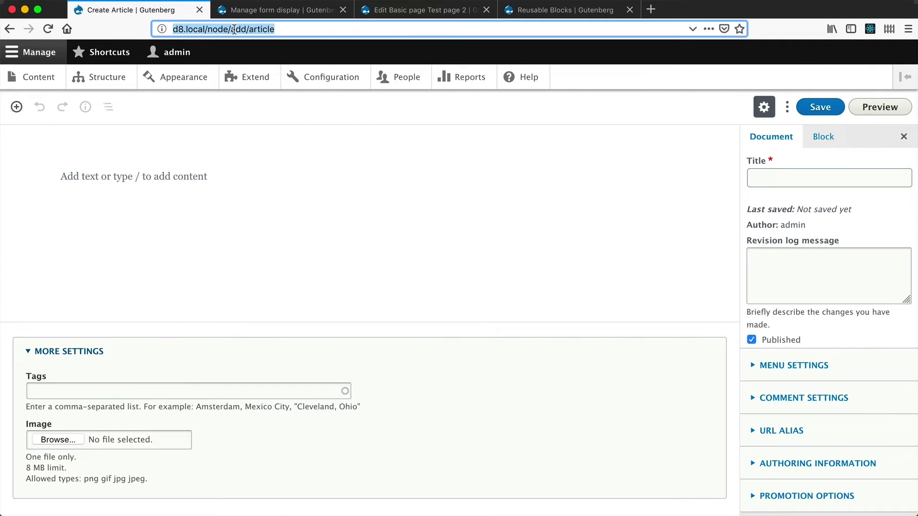
pyautogui.press('Return')
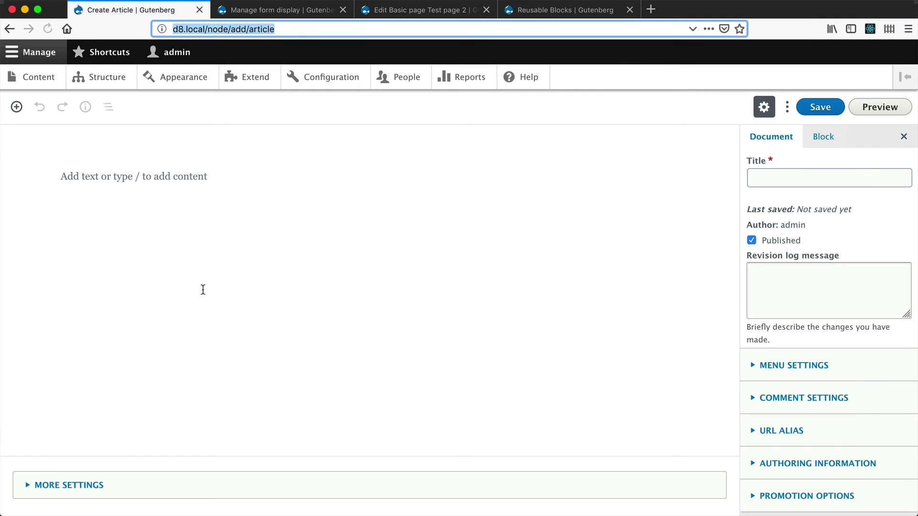
pyautogui.click(84, 485)
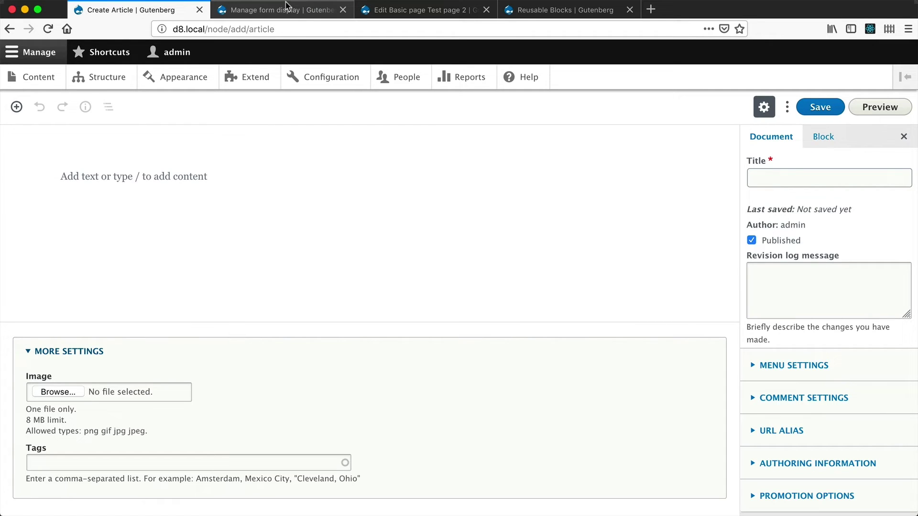
pyautogui.click(72, 351)
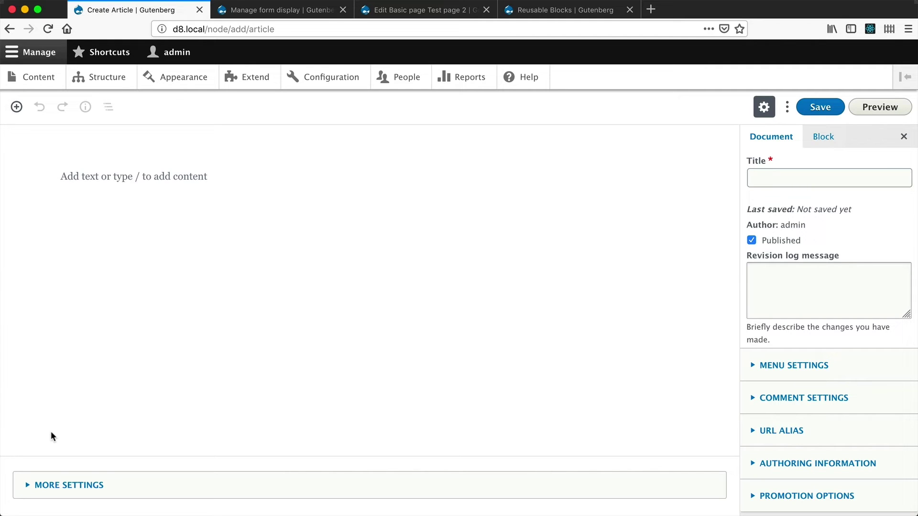
pyautogui.click(60, 486)
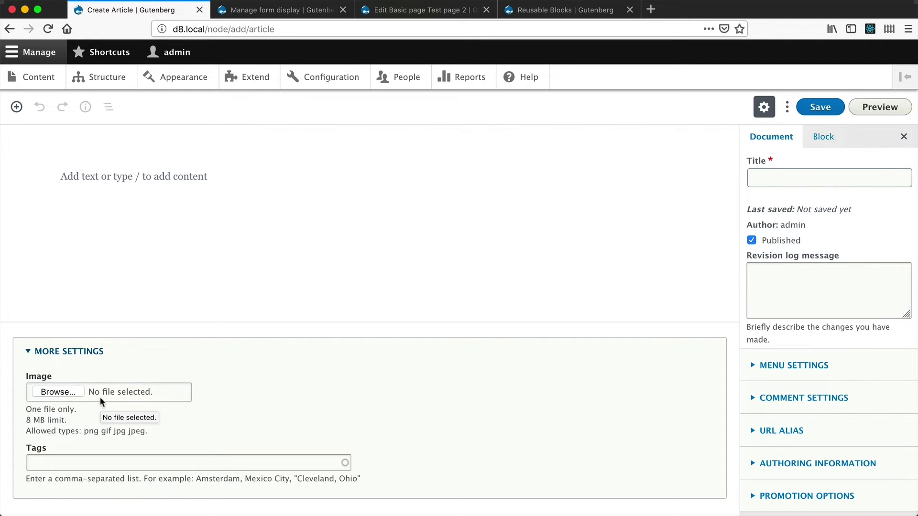
# - Search the web for "gutenberg cloud" in a new browser tab and open the gutenbergcloud.org site
pyautogui.press('super+t')
pyautogui.write('gutenberg ')
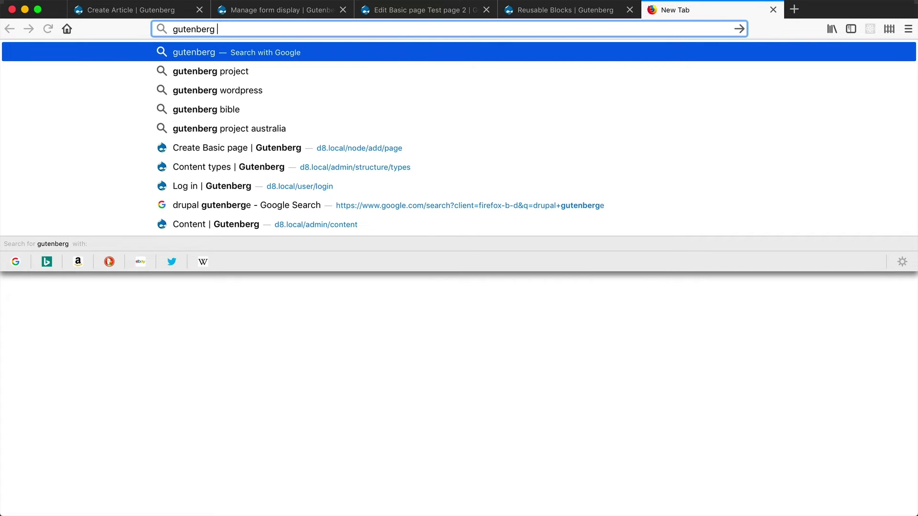
pyautogui.write('cloud')
pyautogui.press('Return')
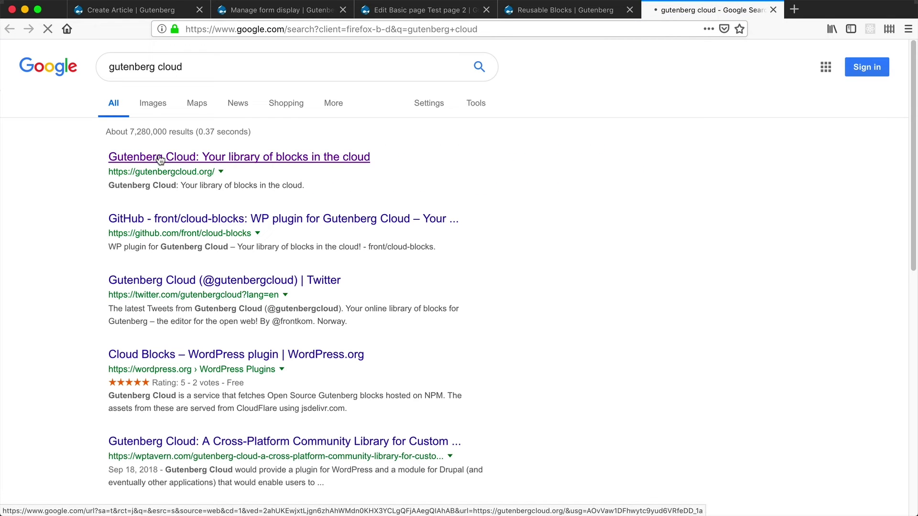
pyautogui.click(160, 157)
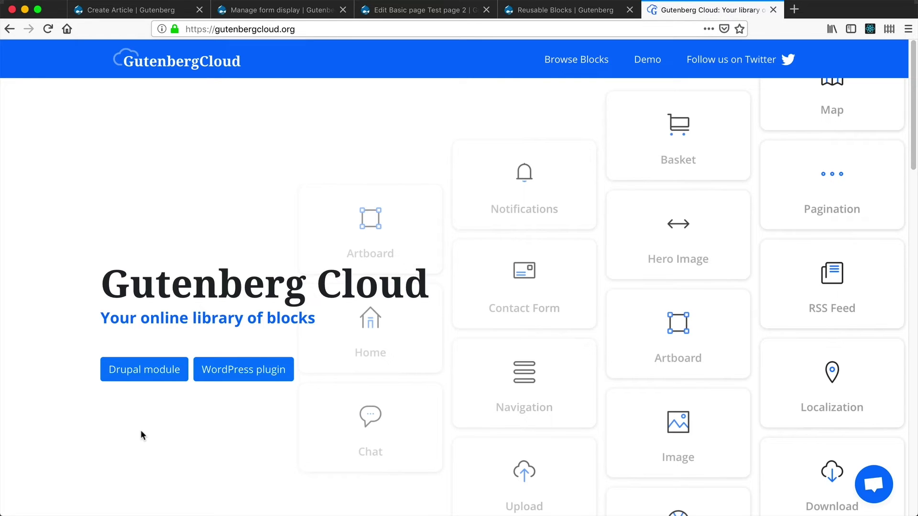
# - Browse the Gutenberg Cloud block library and locate the Hero section block
pyautogui.click(597, 63)
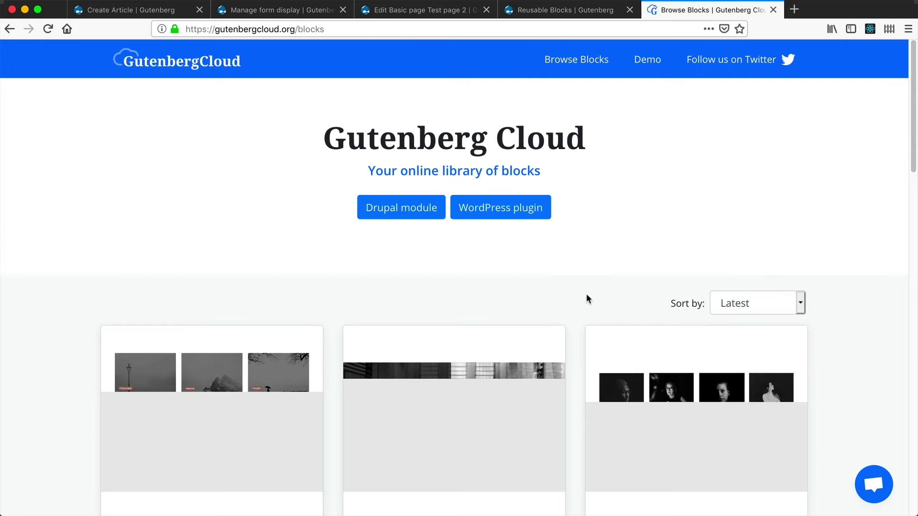
pyautogui.scroll(-5, 588, 301)
pyautogui.scroll(-3, 634, 311)
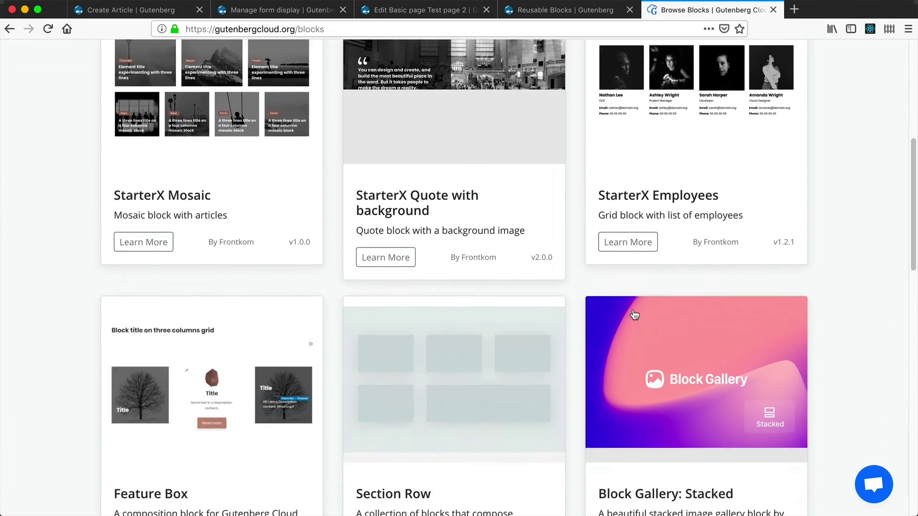
pyautogui.scroll(-8, 567, 329)
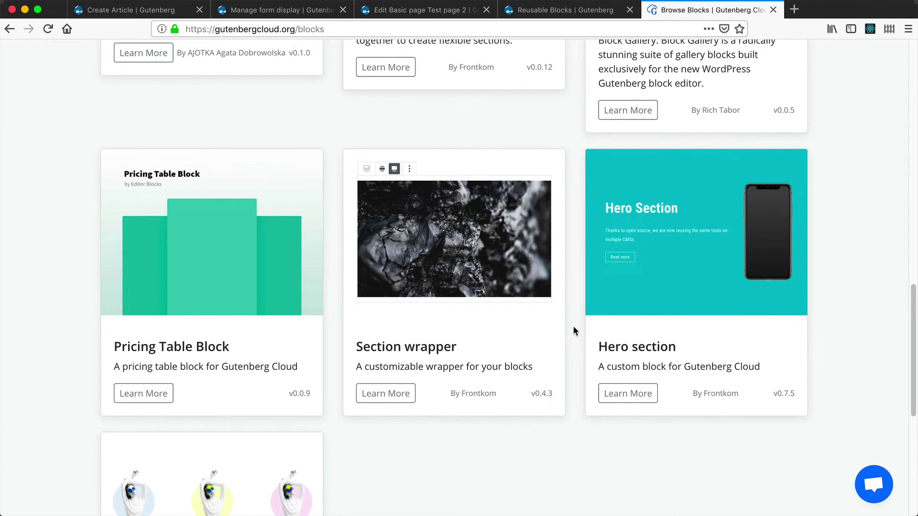
pyautogui.moveTo(677, 347); pyautogui.dragTo(597, 348)
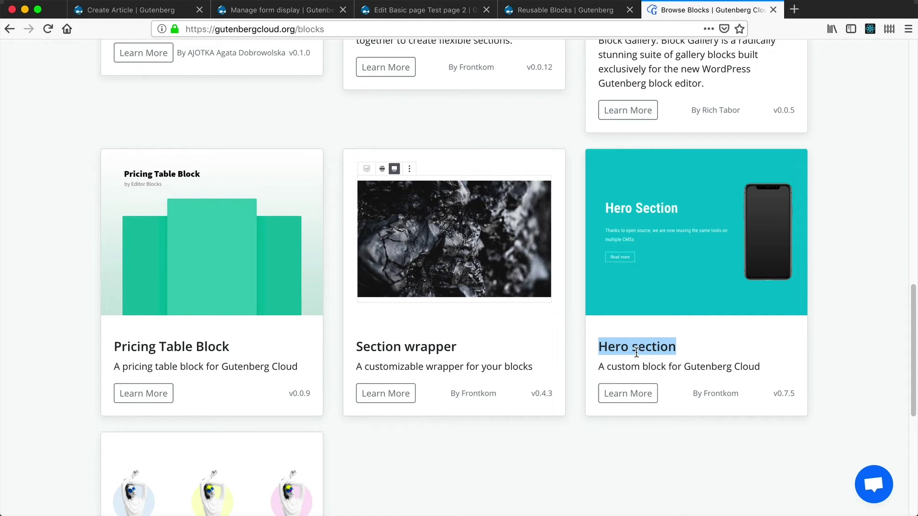
# - Close the form display, Test page 2 and Reusable Blocks browser tabs, discarding any unsaved changes
pyautogui.click(343, 10)
pyautogui.click(343, 10)
pyautogui.press('Return')
pyautogui.click(343, 9)
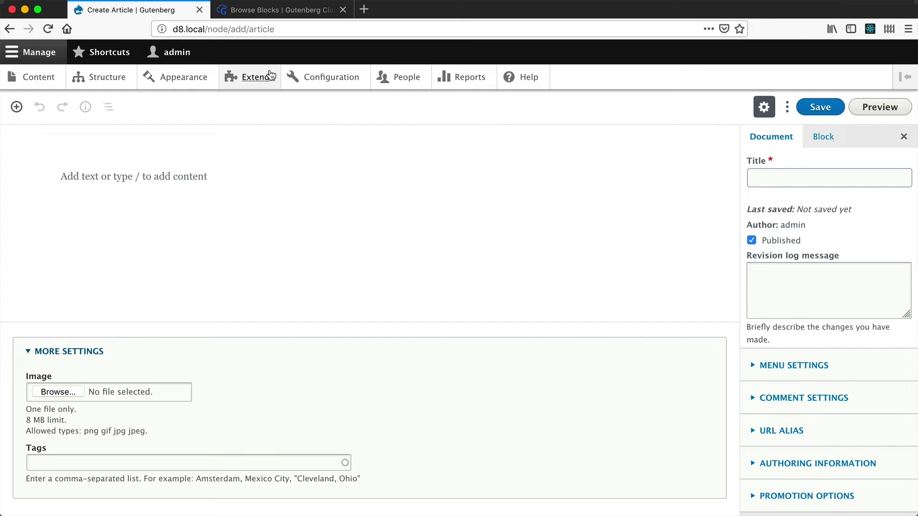
# - Filter the site's module list by "gute" and install the Gutenberg Cloud module
pyautogui.click(270, 77)
pyautogui.click(78, 306)
pyautogui.write('gute')
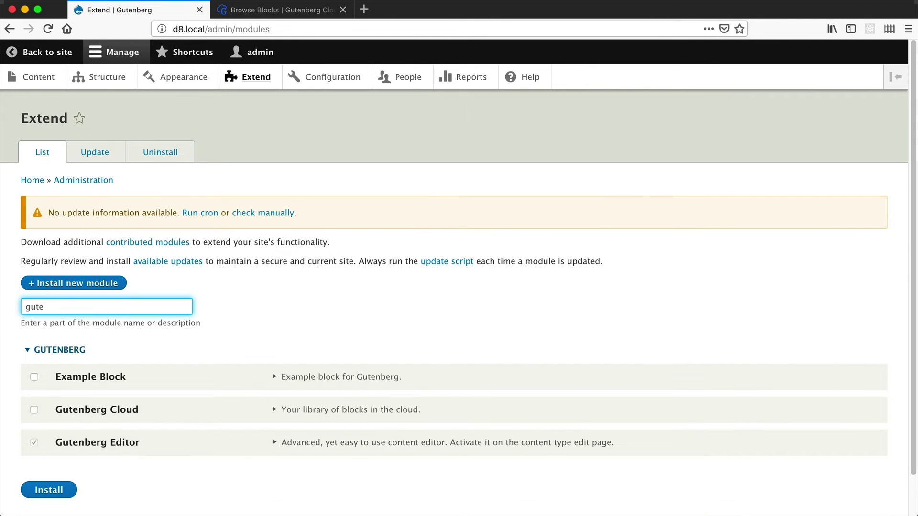
pyautogui.click(91, 414)
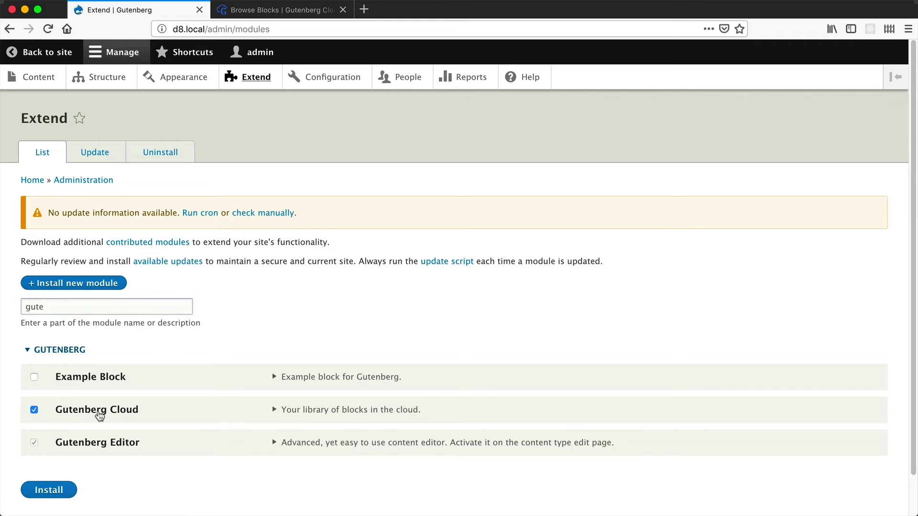
pyautogui.click(41, 495)
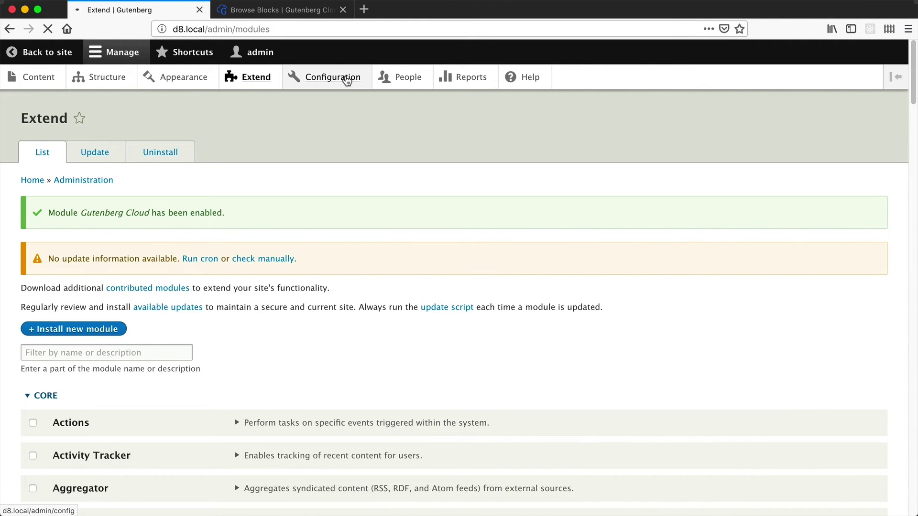
pyautogui.click(346, 79)
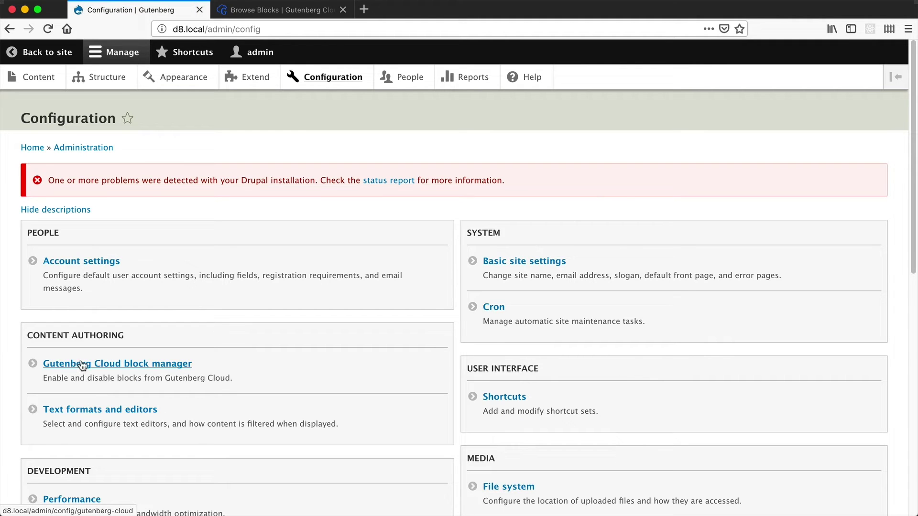
pyautogui.click(138, 366)
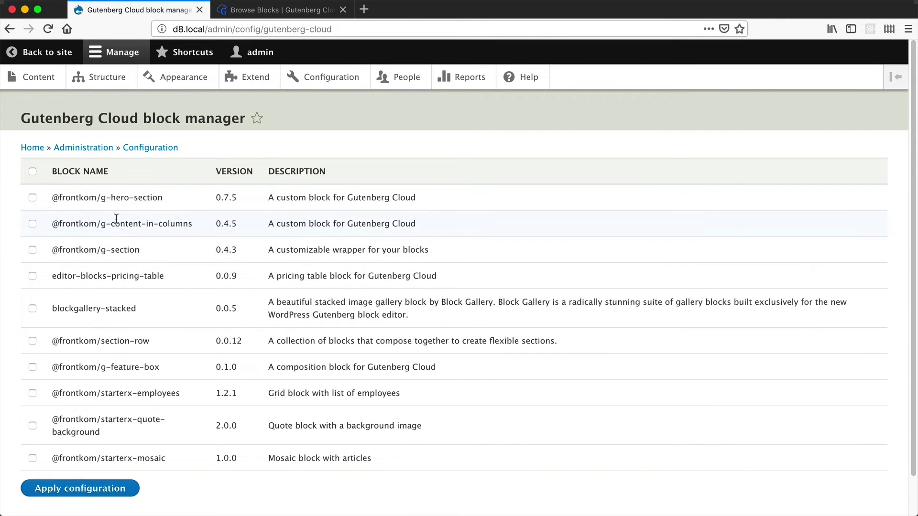
pyautogui.click(32, 198)
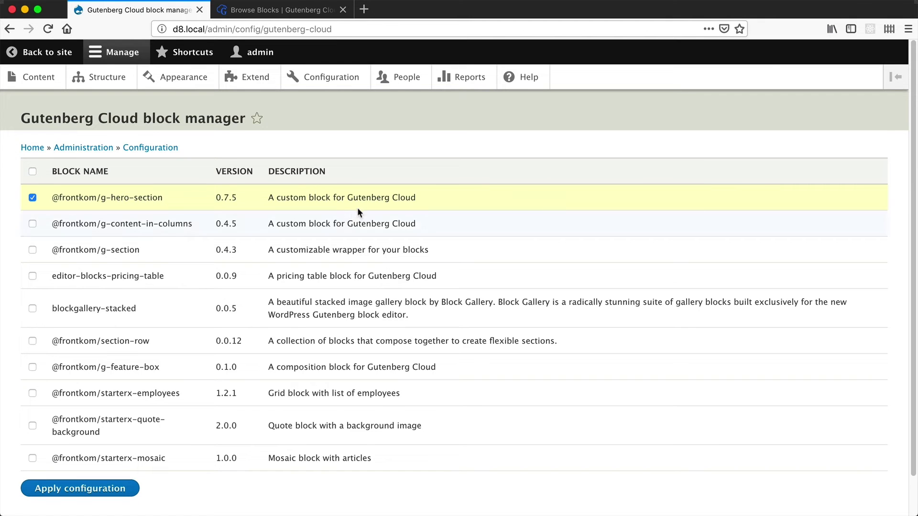
pyautogui.hotkey('ctrl', 'Tab')
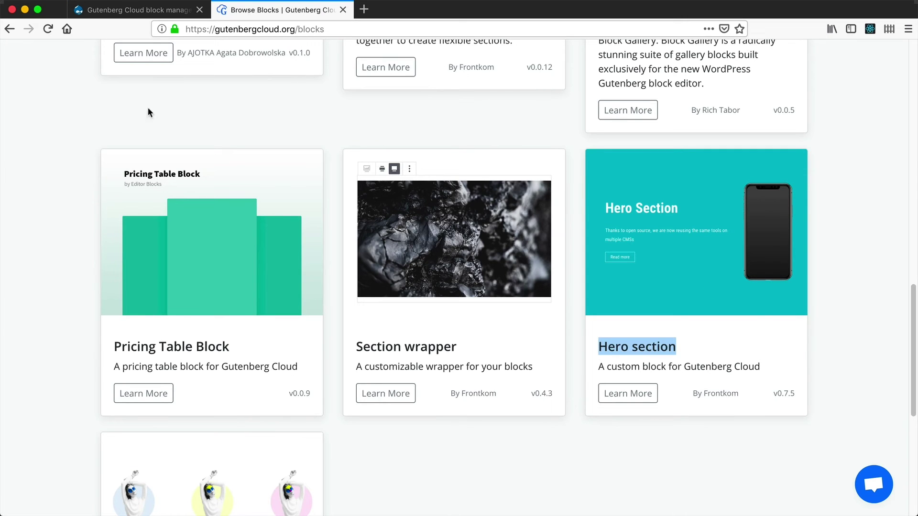
pyautogui.click(120, 9)
pyautogui.click(95, 454)
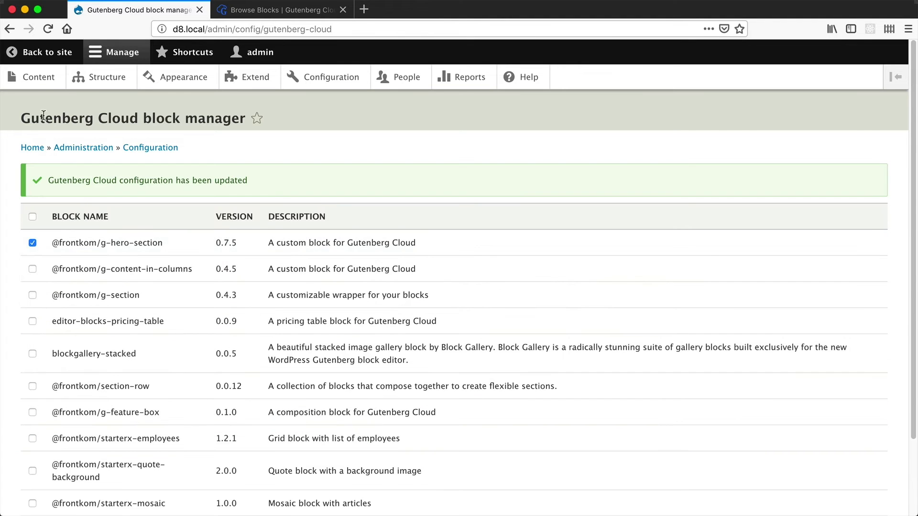
# - Open Test page 2 for editing and place the cursor in the empty paragraph below the reusable list
pyautogui.click(35, 79)
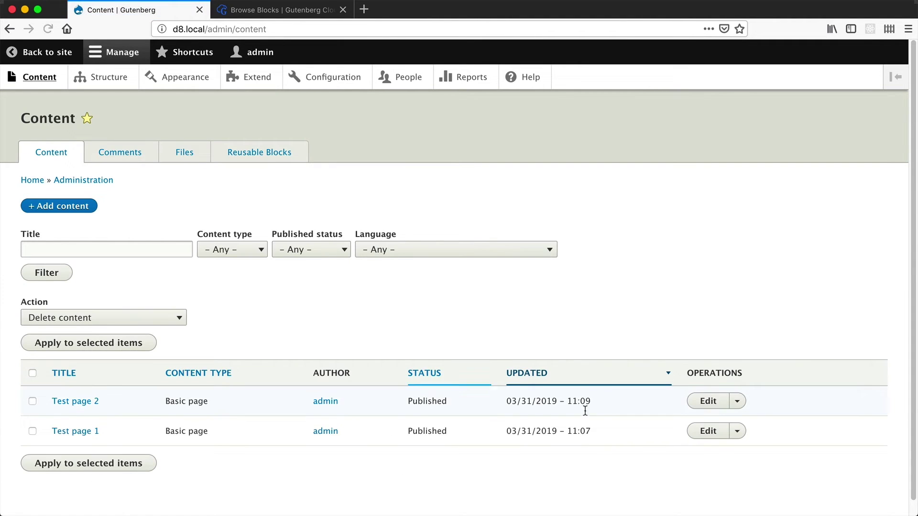
pyautogui.click(708, 402)
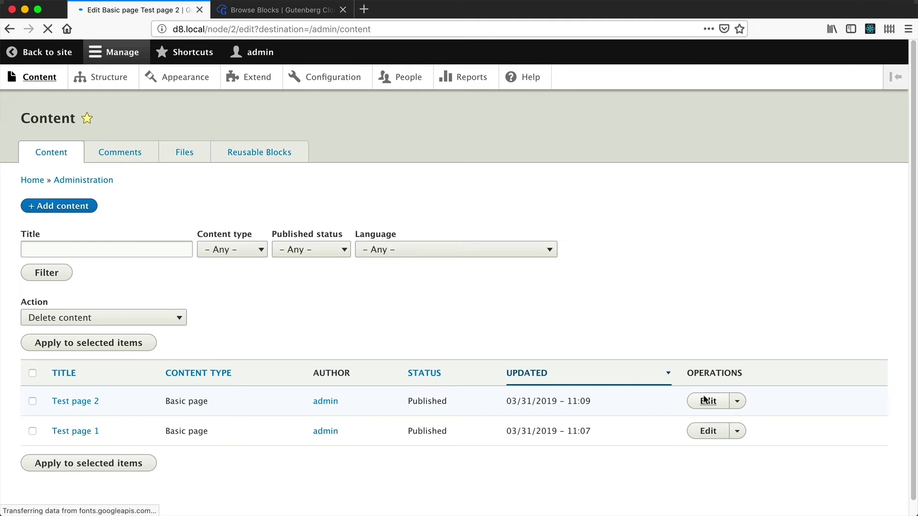
pyautogui.click(96, 249)
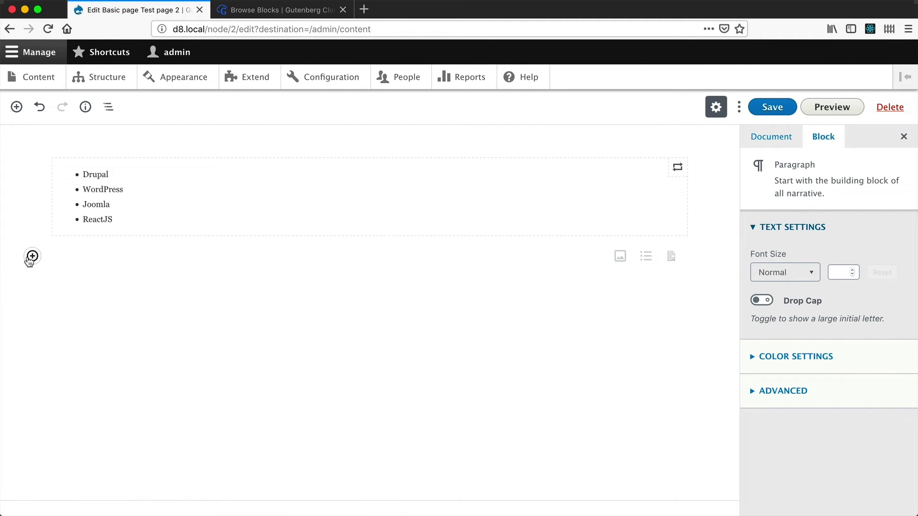
# - Insert a Hero Section block from the Cloud Blocks category below the reusable list
pyautogui.click(33, 256)
pyautogui.scroll(-3, 121, 415)
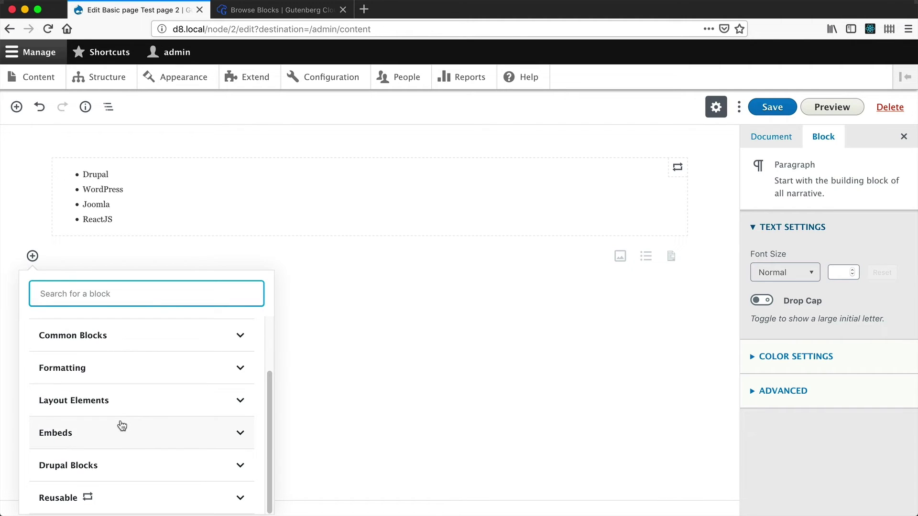
pyautogui.scroll(2, 123, 456)
pyautogui.scroll(1, 123, 452)
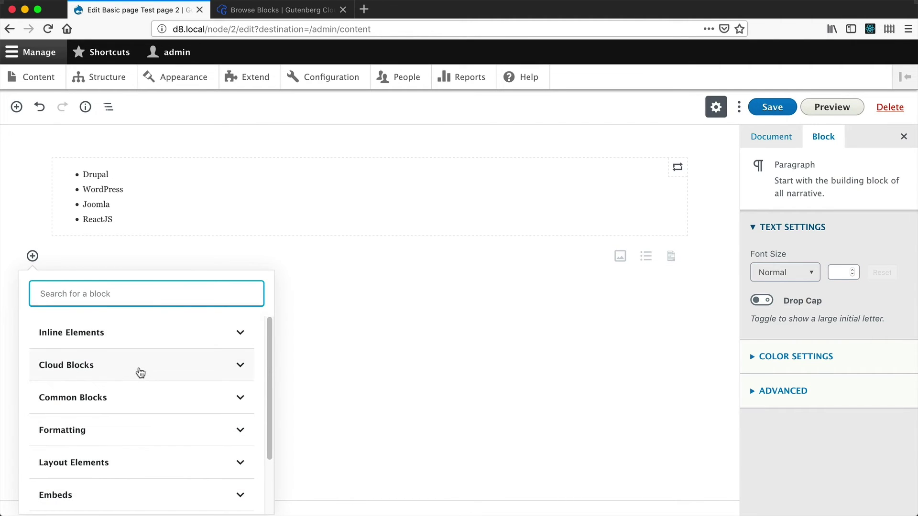
pyautogui.click(140, 372)
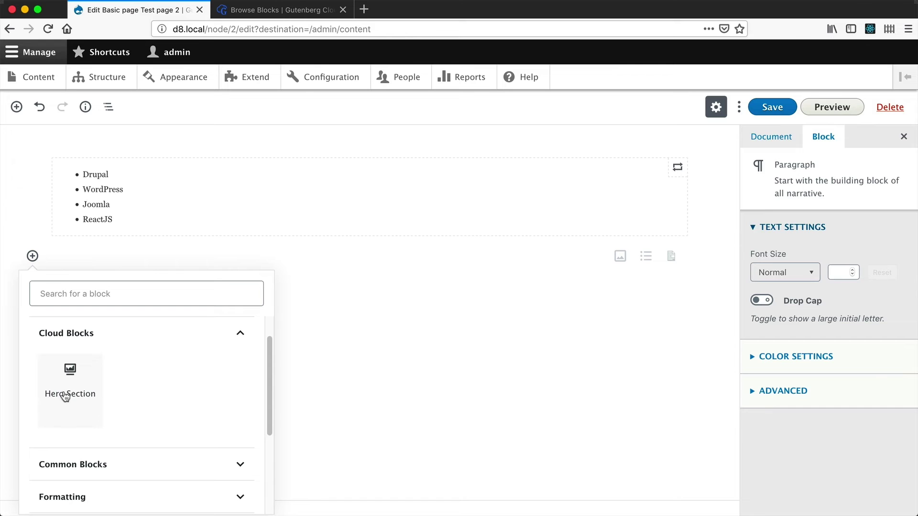
pyautogui.click(82, 399)
# - Change the hero heading to "Guteaoemveuahoenth" and append "aoe uaeuaoe uaeo uaoe uoa eu" to the paragraph beneath it
pyautogui.scroll(-5, 150, 363)
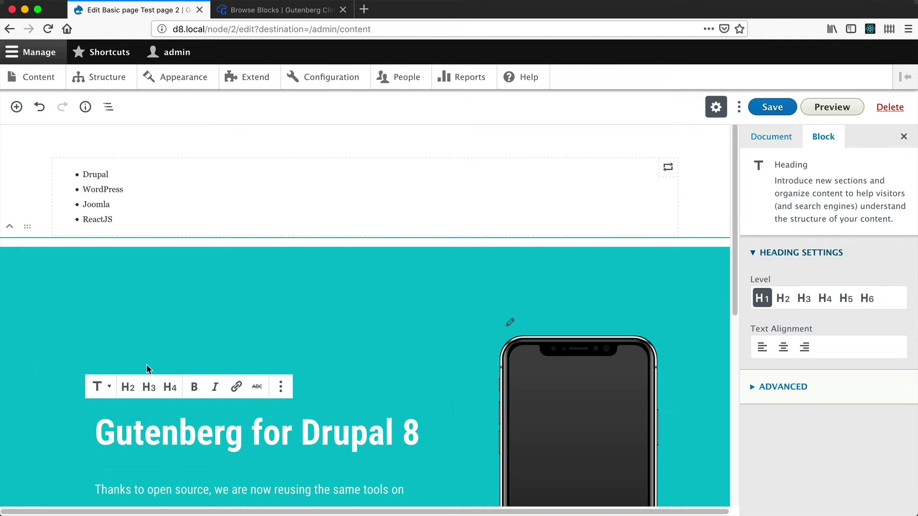
pyautogui.moveTo(414, 191); pyautogui.dragTo(160, 189)
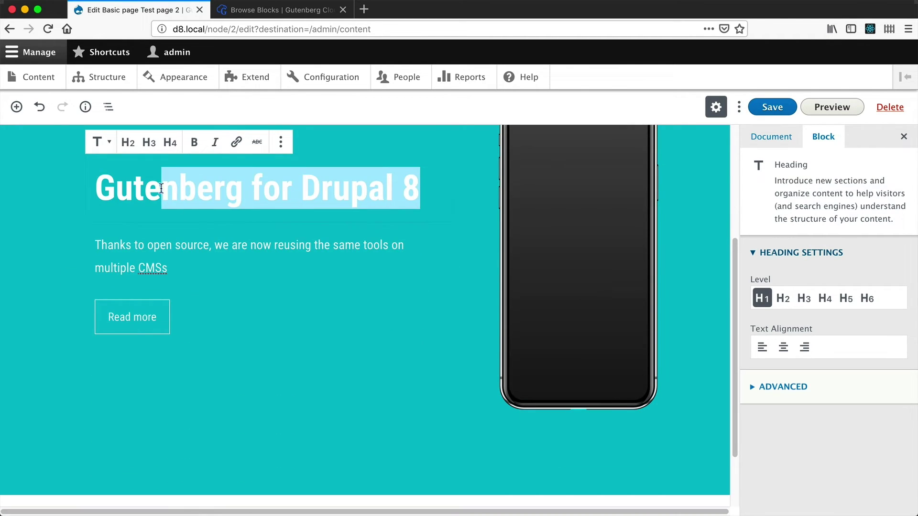
pyautogui.write('aoemveuahoenth')
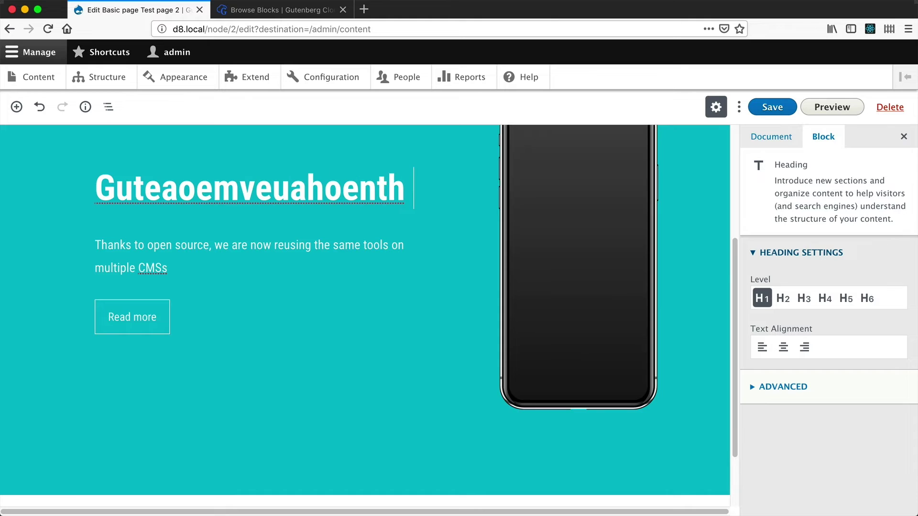
pyautogui.click(180, 287)
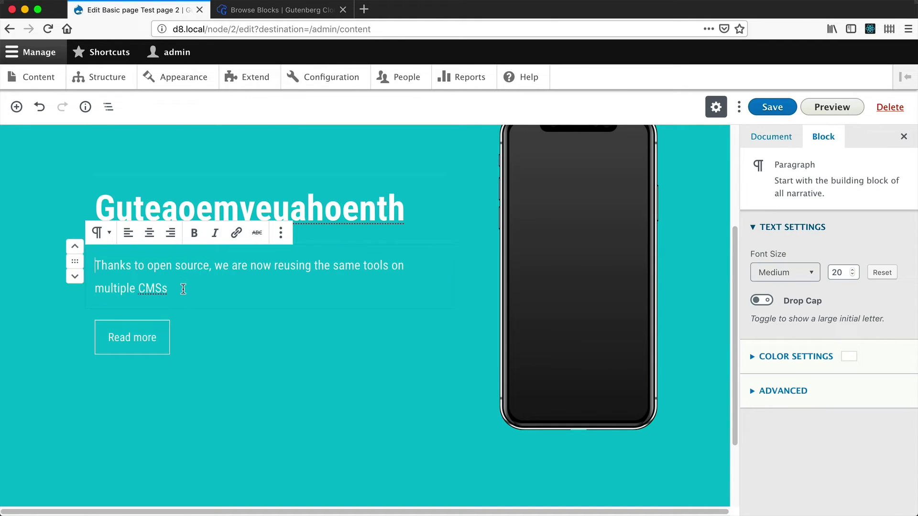
pyautogui.write('aoe uaeuaoe uaeo uaoe uoa eu')
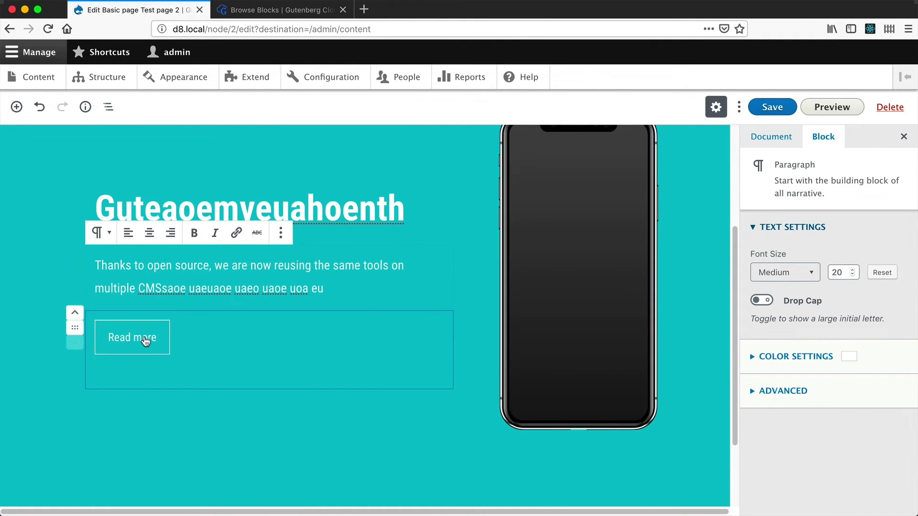
# - Replace the hero section's phone image with the Drupal 8 drop logo without text from the media library
pyautogui.scroll(2, 138, 339)
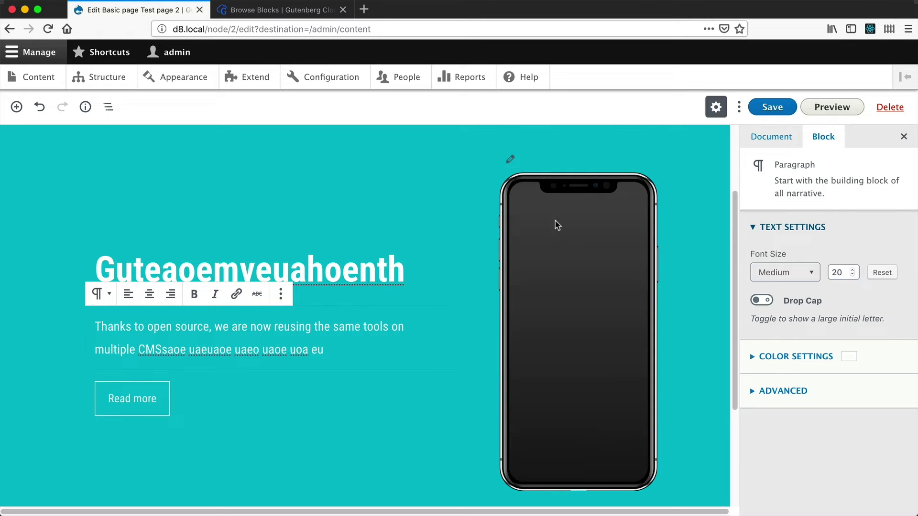
pyautogui.click(510, 159)
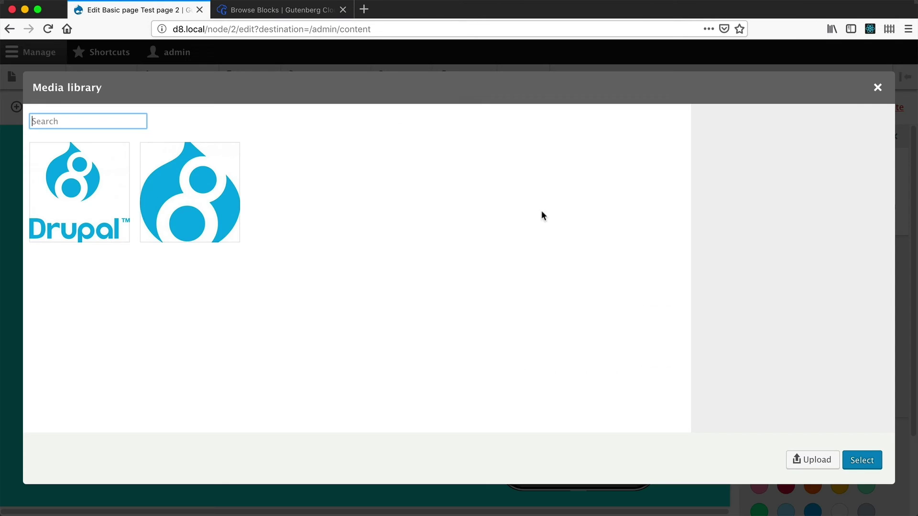
pyautogui.click(198, 205)
pyautogui.click(862, 460)
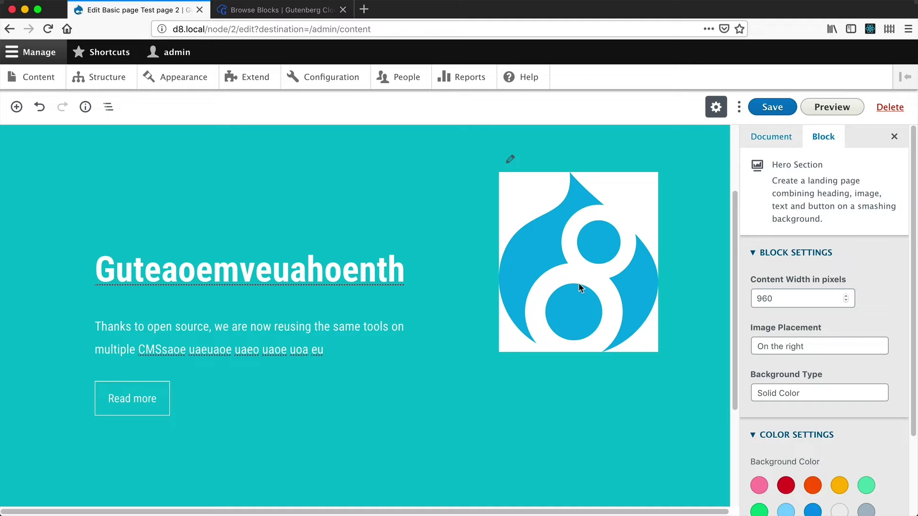
# - Save Test page 2, confirming the prompt to leave the editor, and view the hero section on the published page
pyautogui.scroll(-1, 536, 275)
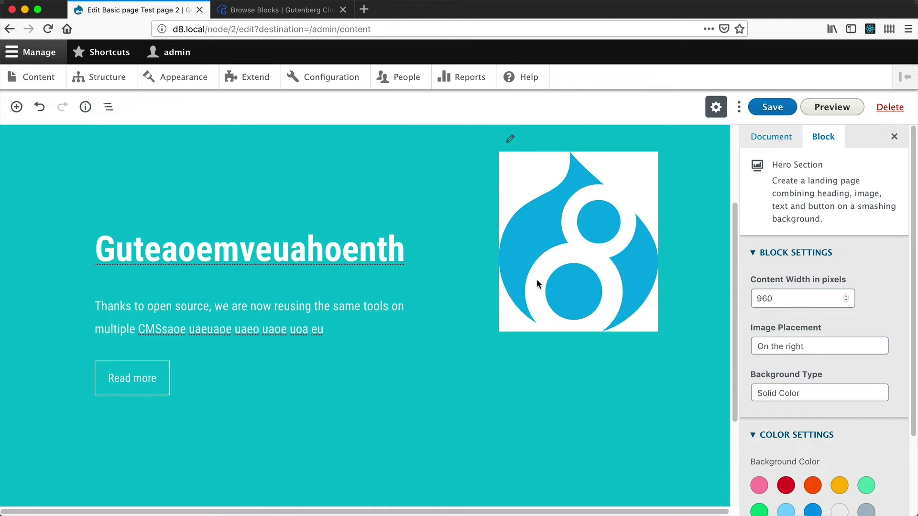
pyautogui.scroll(-5, 506, 337)
pyautogui.click(766, 106)
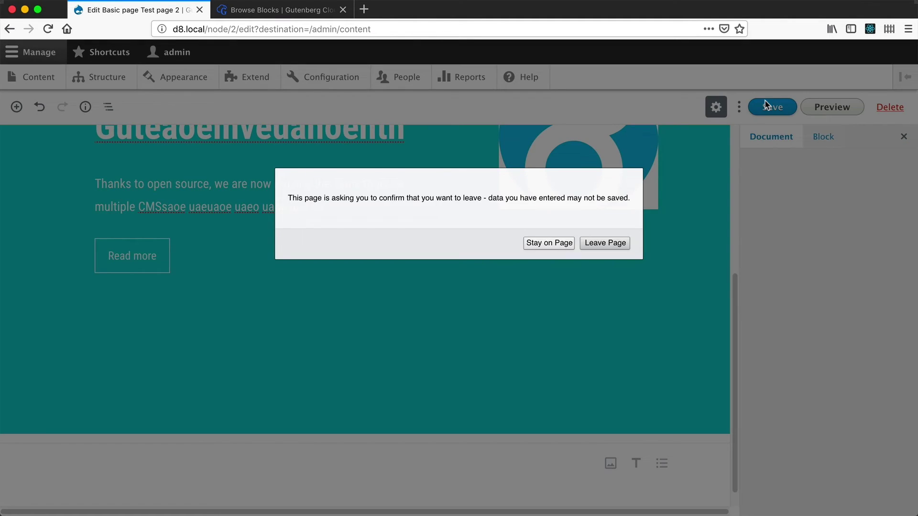
pyautogui.click(619, 242)
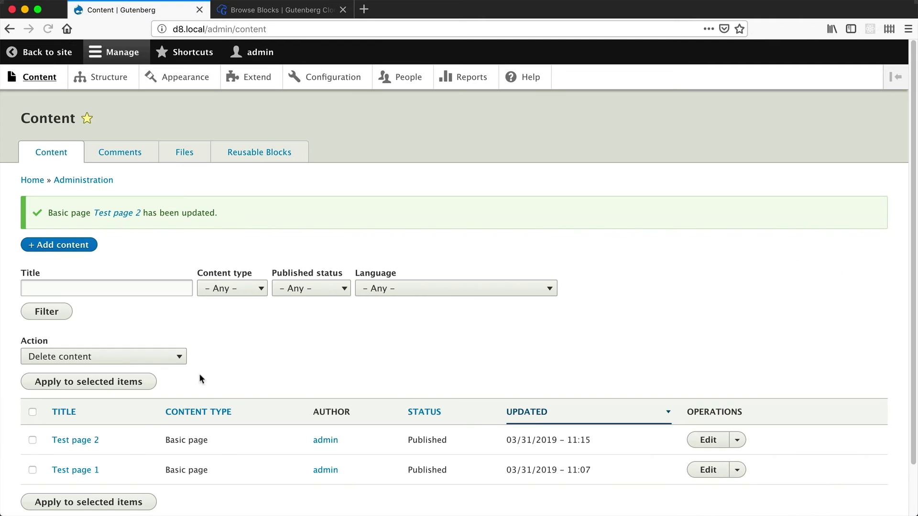
pyautogui.click(87, 440)
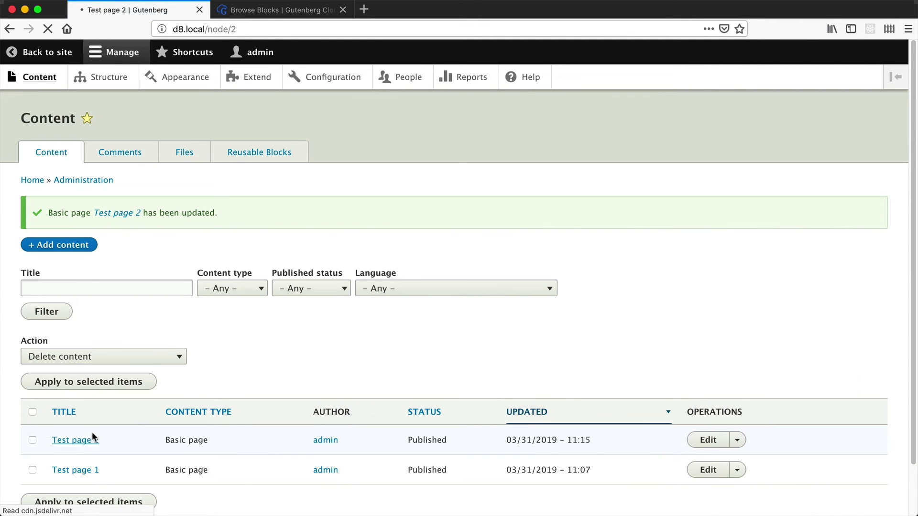
pyautogui.scroll(-8, 225, 365)
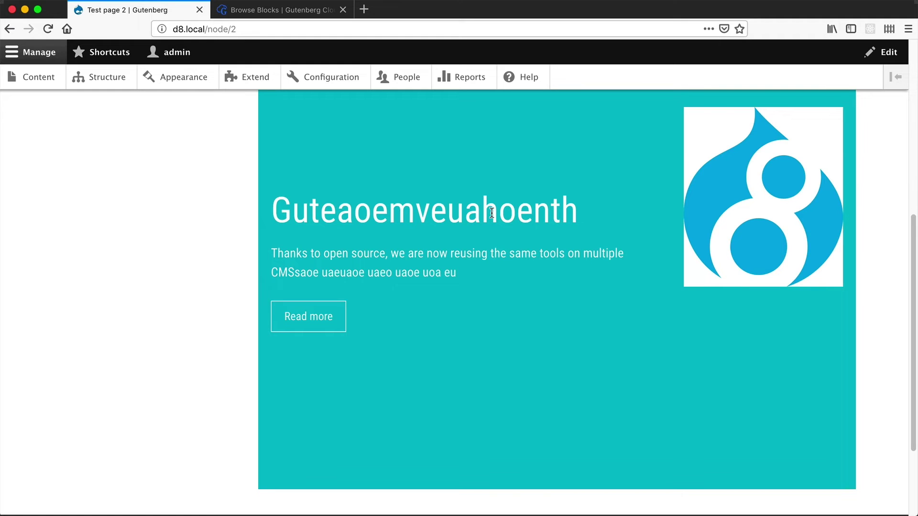
# - View the HTML source of Test page 2, examine its stylesheet and script references, and close the source view
pyautogui.rightClick(331, 358)
pyautogui.click(383, 453)
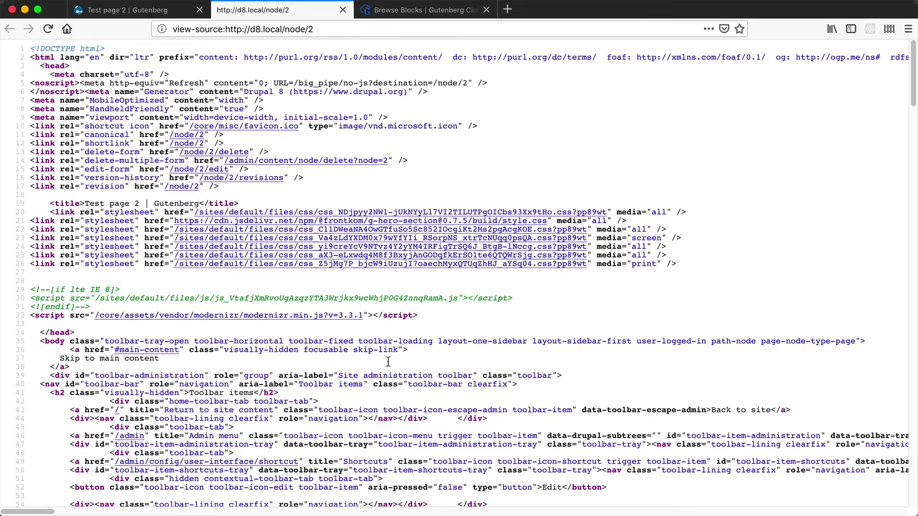
pyautogui.moveTo(703, 268); pyautogui.dragTo(20, 219)
pyautogui.click(343, 9)
# - Open the Performance settings in a separate tab, disable aggregation of CSS and JavaScript files, and save the configuration
pyautogui.keyDown('super'); pyautogui.click(325, 77); pyautogui.keyUp('super')
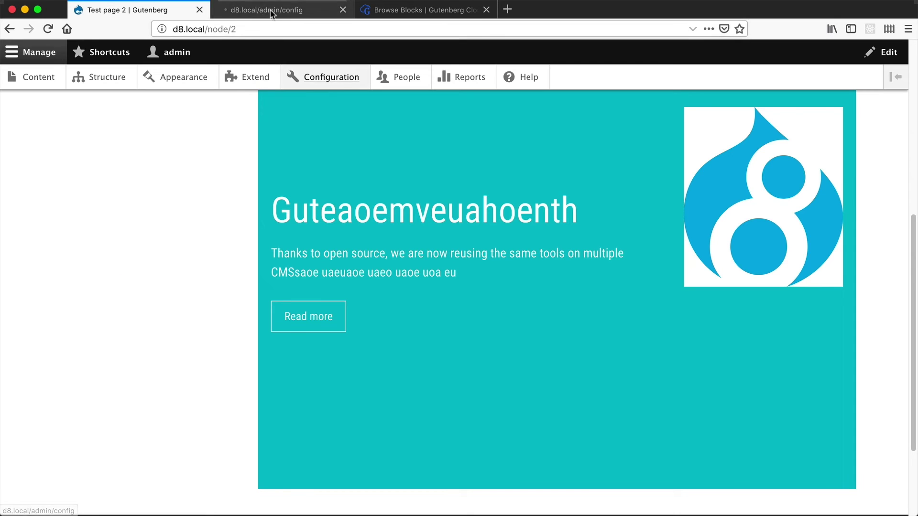
pyautogui.click(270, 12)
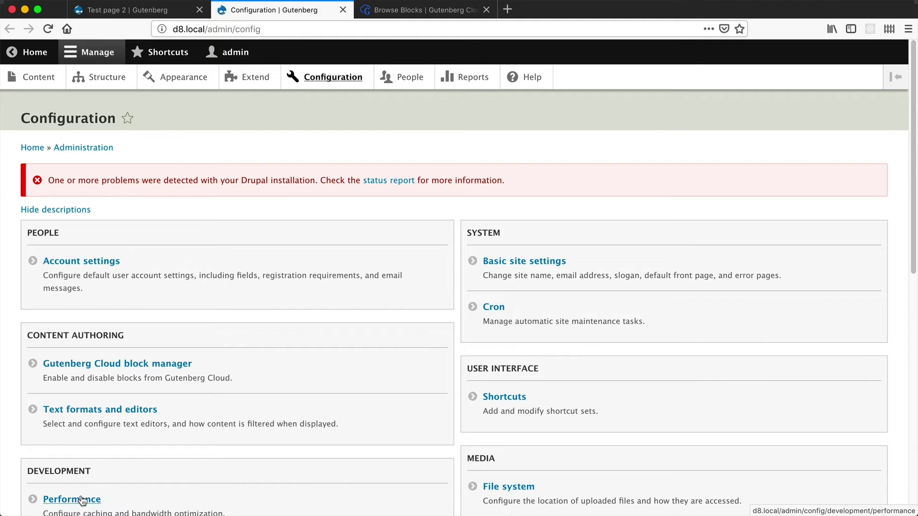
pyautogui.click(82, 500)
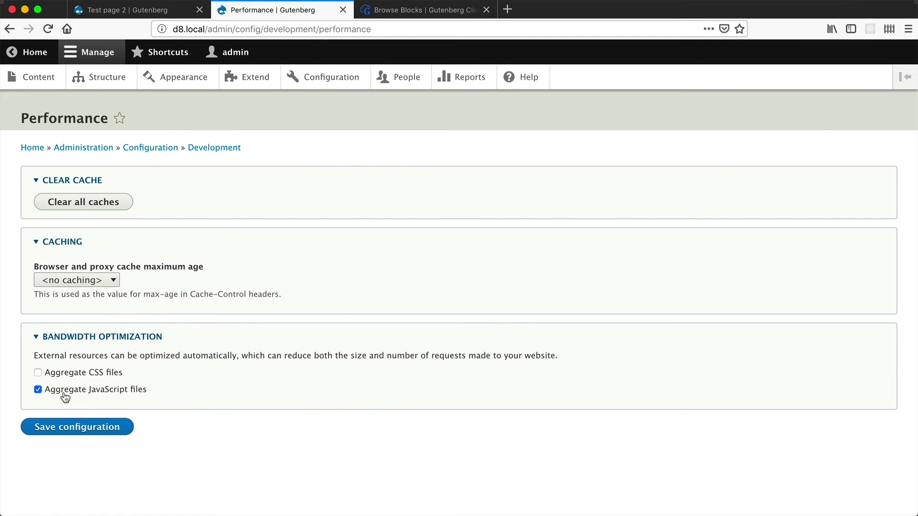
pyautogui.click(64, 392)
pyautogui.click(82, 427)
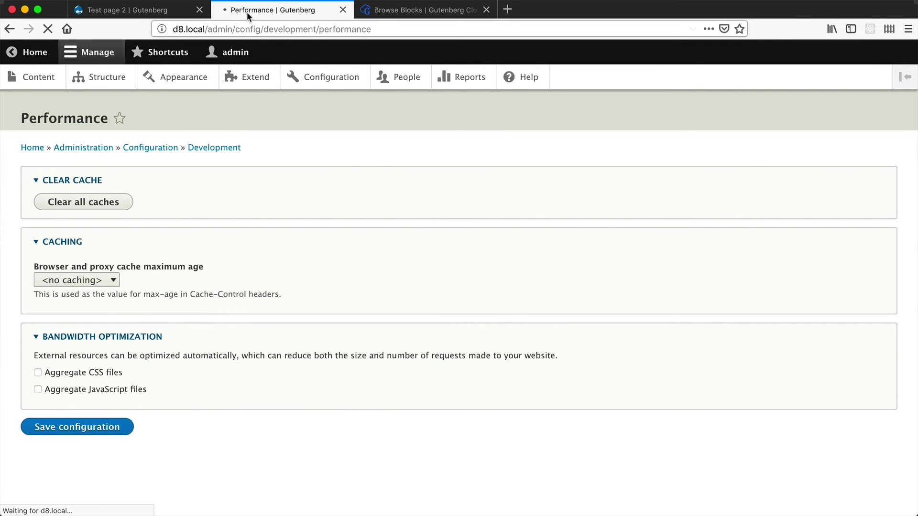
# - Reload Test page 2, examine the hero section stylesheet link in its HTML source, compare it with the rendered page, and close the source
pyautogui.click(125, 11)
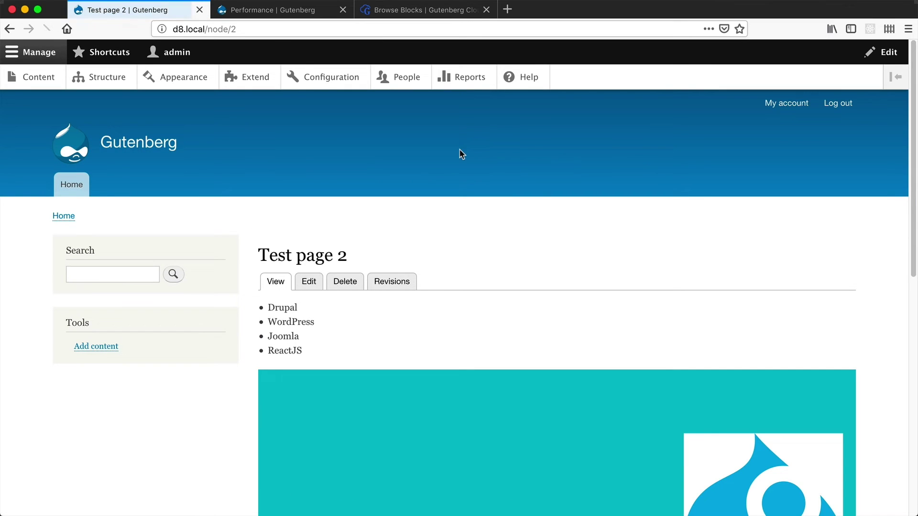
pyautogui.scroll(-5, 369, 287)
pyautogui.rightClick(378, 245)
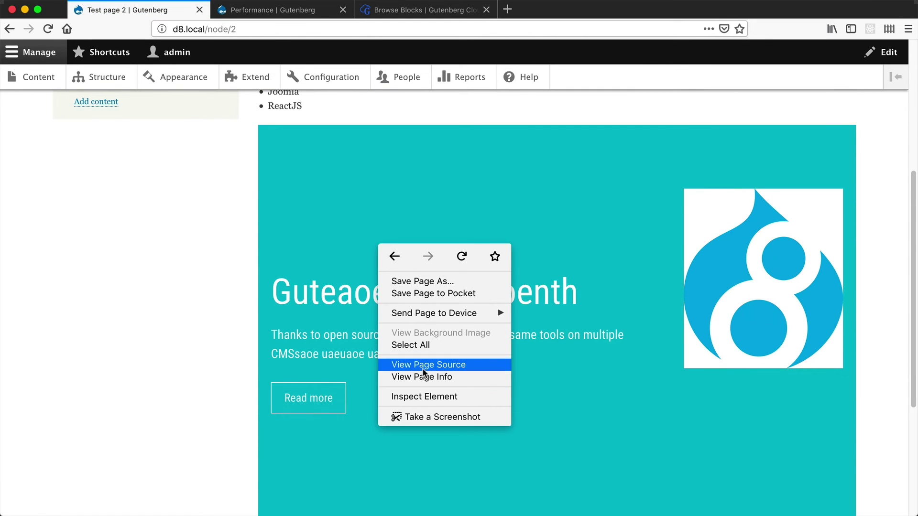
pyautogui.click(423, 367)
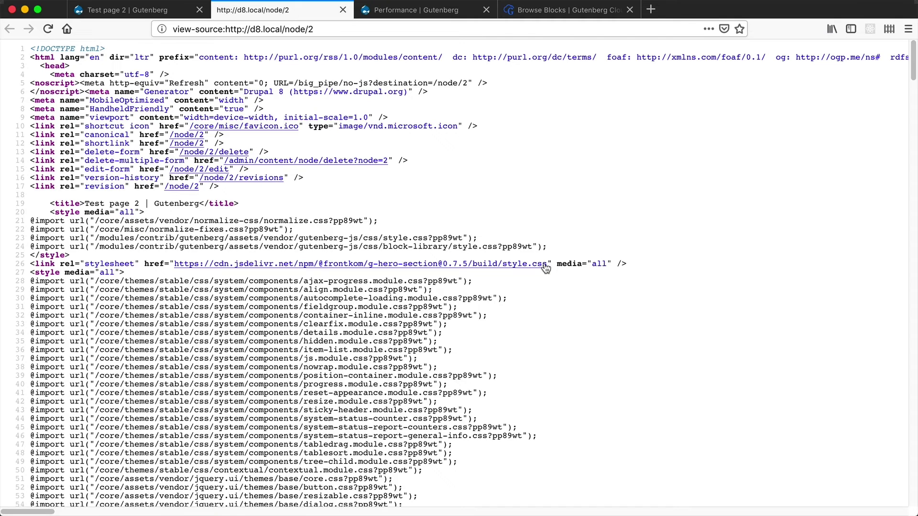
pyautogui.moveTo(546, 265); pyautogui.dragTo(173, 265)
pyautogui.click(172, 265)
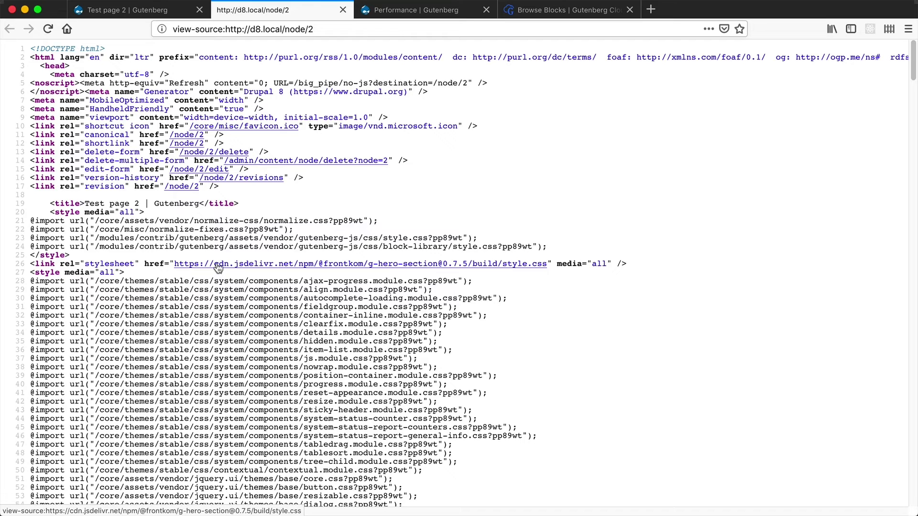
pyautogui.click(175, 11)
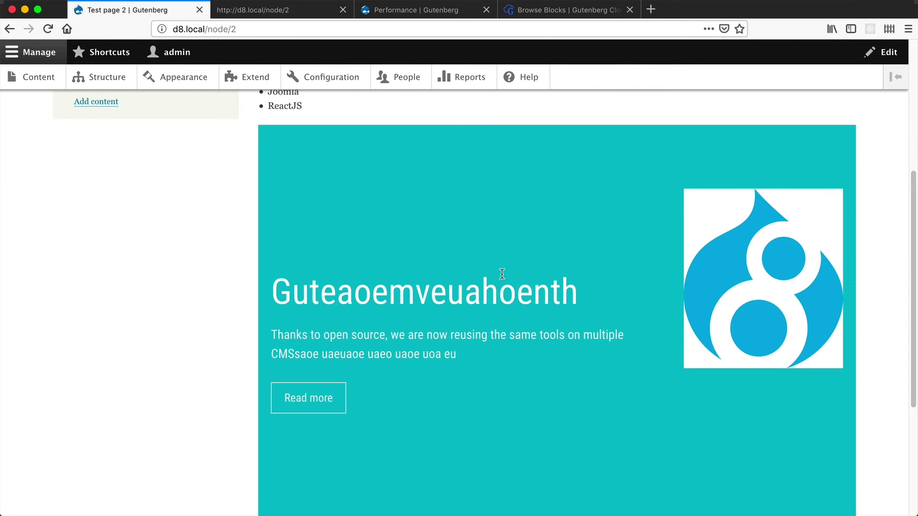
pyautogui.click(305, 12)
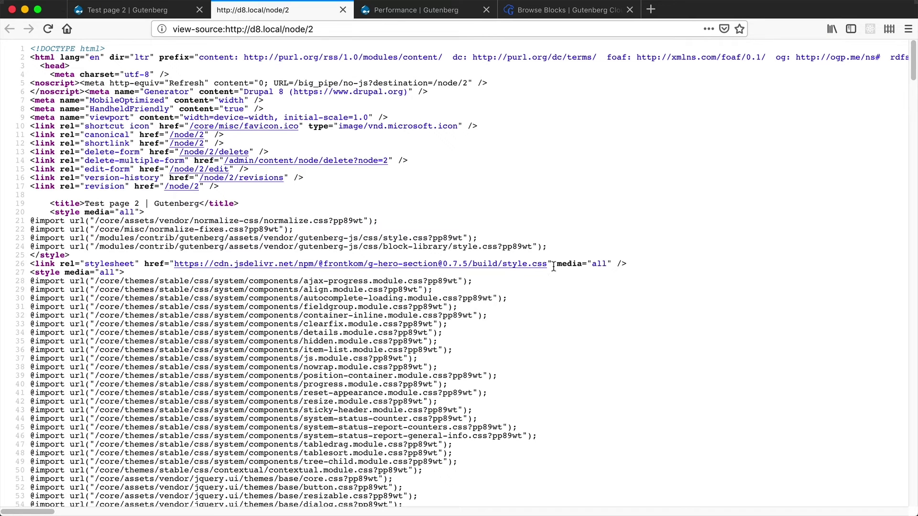
pyautogui.click(343, 10)
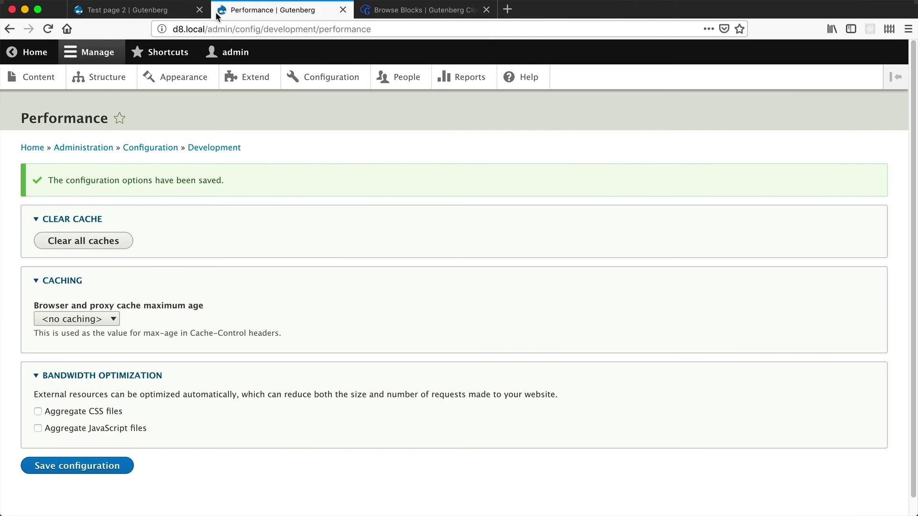
# - Open Test page 2 for editing, view the edit page's HTML source and examine the hero section's CDN stylesheet and index.js script references
pyautogui.click(124, 10)
pyautogui.scroll(3, 276, 119)
pyautogui.click(306, 159)
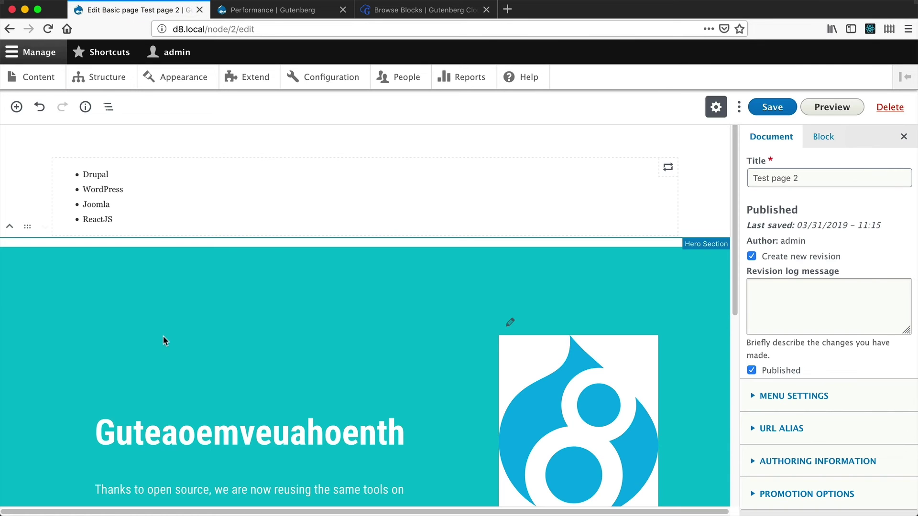
pyautogui.scroll(-7, 164, 338)
pyautogui.rightClick(192, 456)
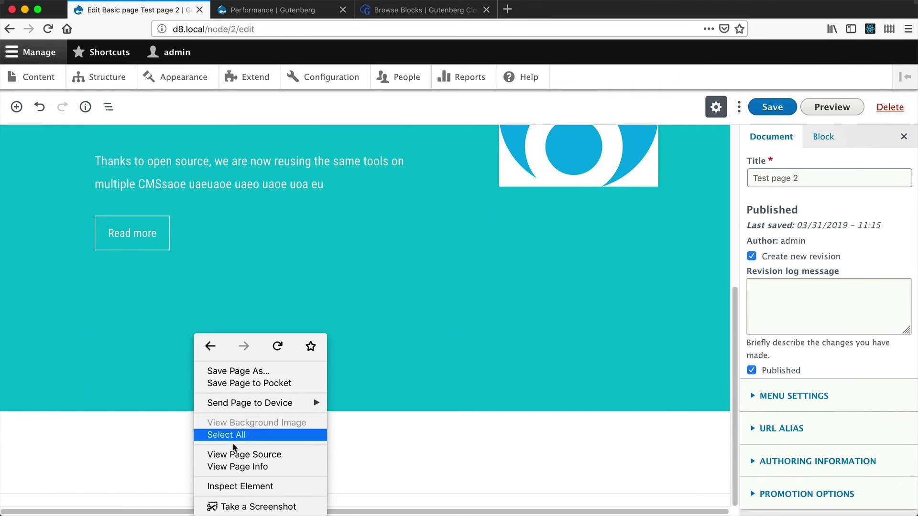
pyautogui.click(237, 455)
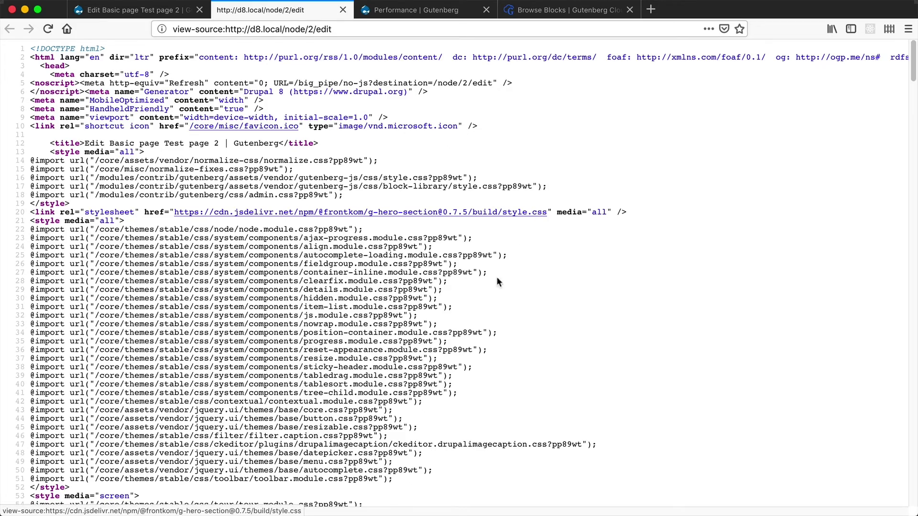
pyautogui.scroll(-20, 417, 309)
pyautogui.scroll(-20, 417, 308)
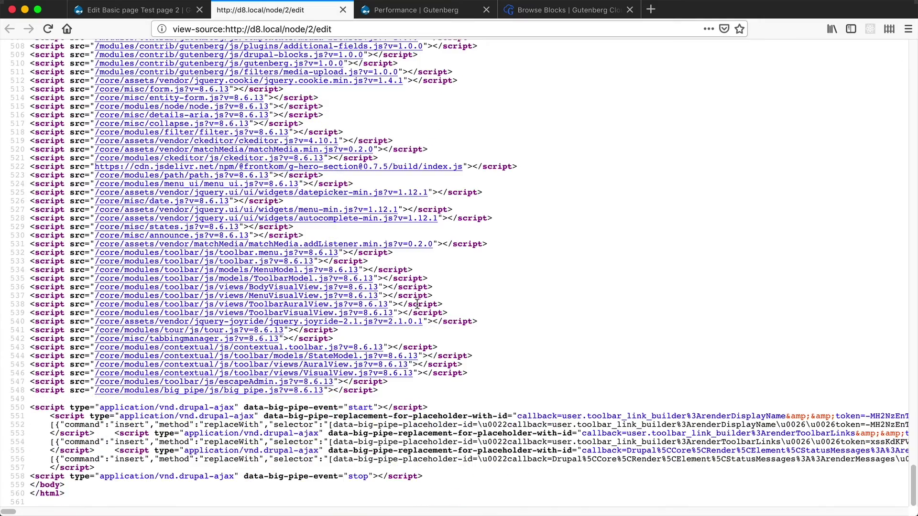
pyautogui.scroll(5, 267, 316)
pyautogui.moveTo(555, 282); pyautogui.dragTo(31, 278)
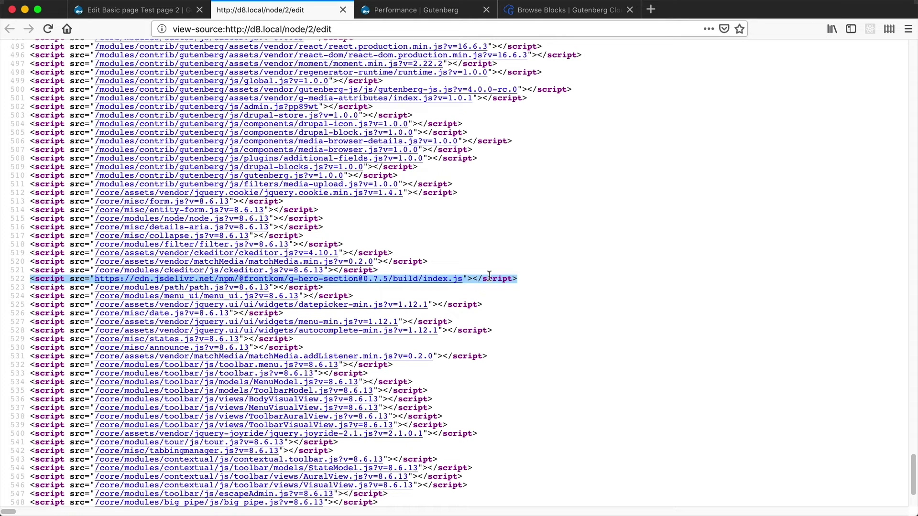
# - Close the page source, Performance and Browse Blocks tabs, returning to the hero section in the Test page 2 editor
pyautogui.click(343, 10)
pyautogui.click(343, 10)
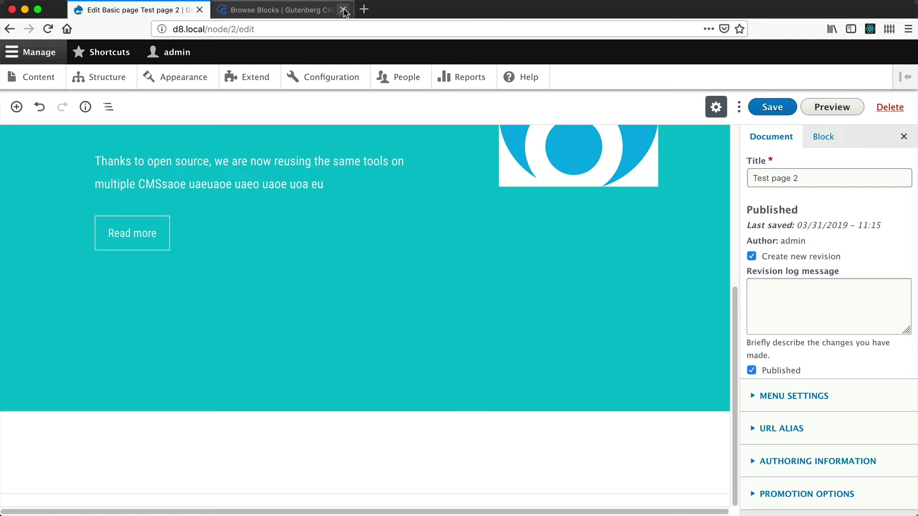
pyautogui.click(343, 10)
pyautogui.scroll(4, 345, 263)
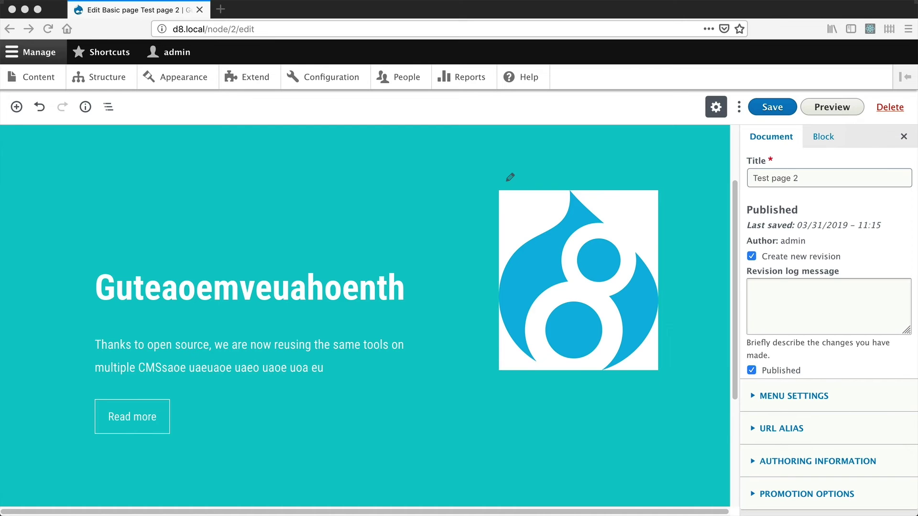
# - Switch to the MySQL database client, filter the d8_local tables by "node" and show the content of node__body
pyautogui.press('super+Tab')
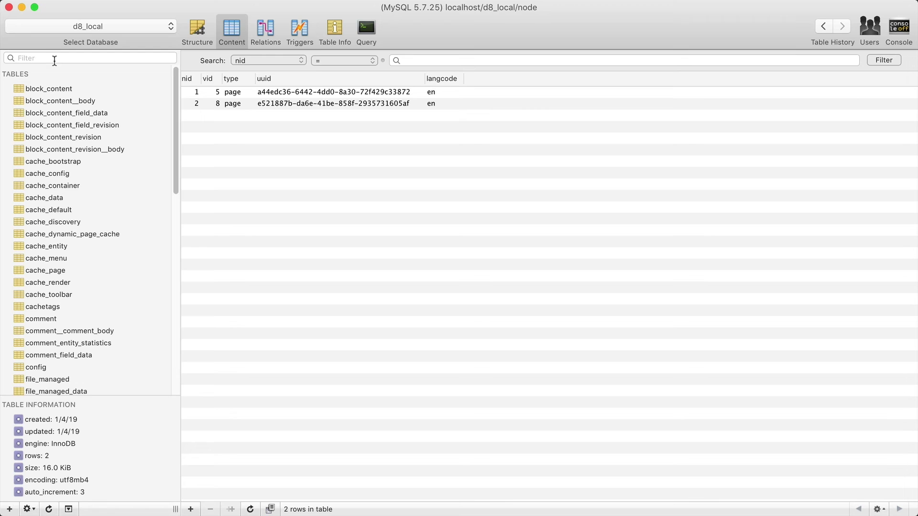
pyautogui.click(54, 58)
pyautogui.write('node')
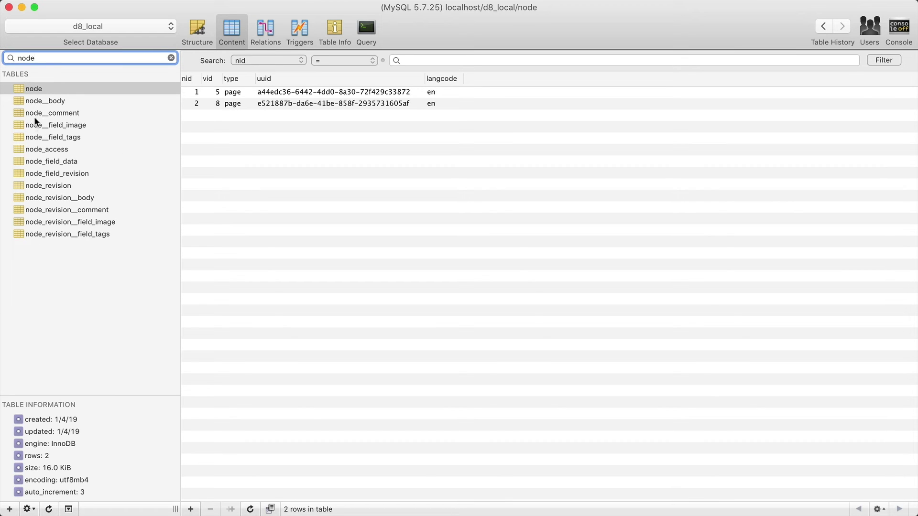
pyautogui.click(41, 100)
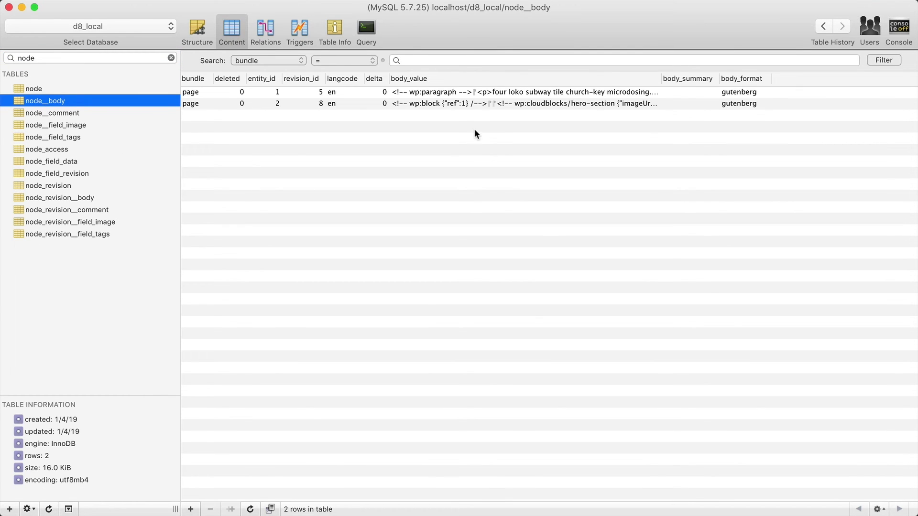
# - Open the body_value of entity 2, examine the hero section's heading, paragraph and button markup, and close it without changes
pyautogui.doubleClick(507, 102)
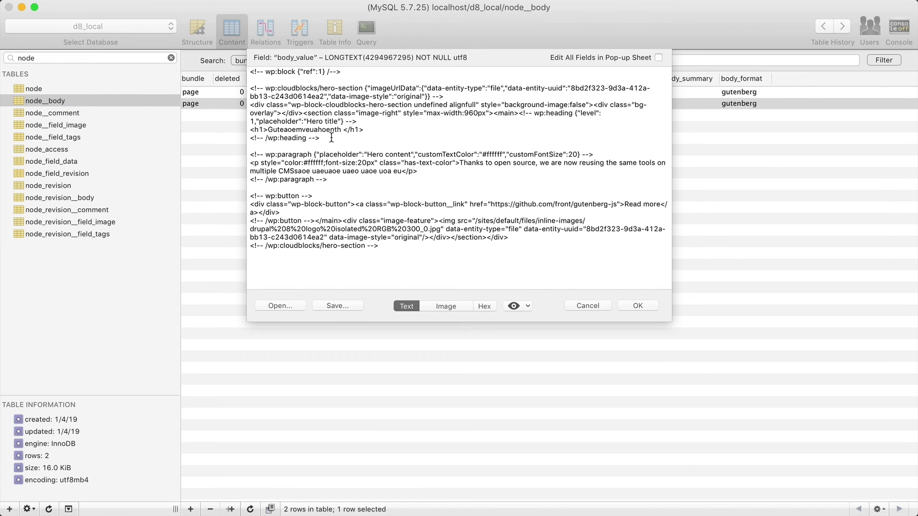
pyautogui.moveTo(357, 137); pyautogui.dragTo(248, 88)
pyautogui.click(306, 88)
pyautogui.moveTo(348, 189); pyautogui.dragTo(239, 155)
pyautogui.click(339, 239)
pyautogui.moveTo(397, 248); pyautogui.dragTo(239, 194)
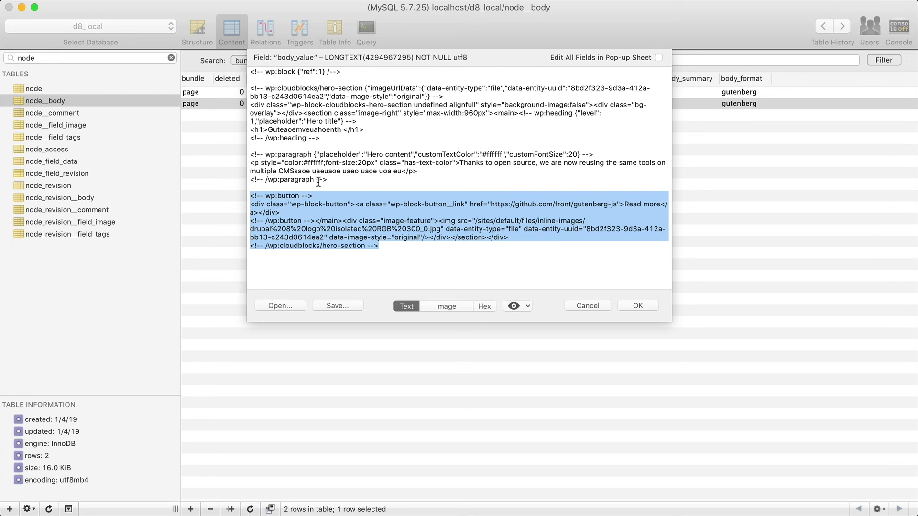
pyautogui.moveTo(328, 180); pyautogui.dragTo(252, 153)
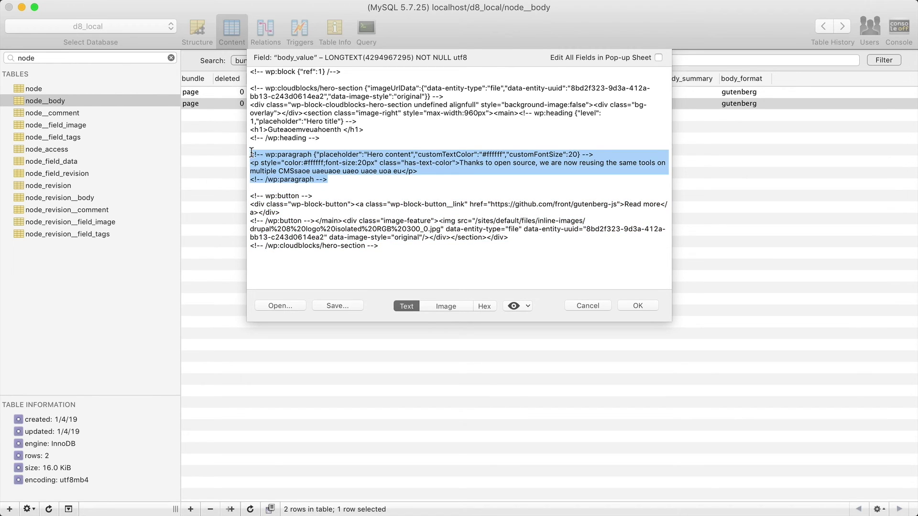
pyautogui.click(293, 155)
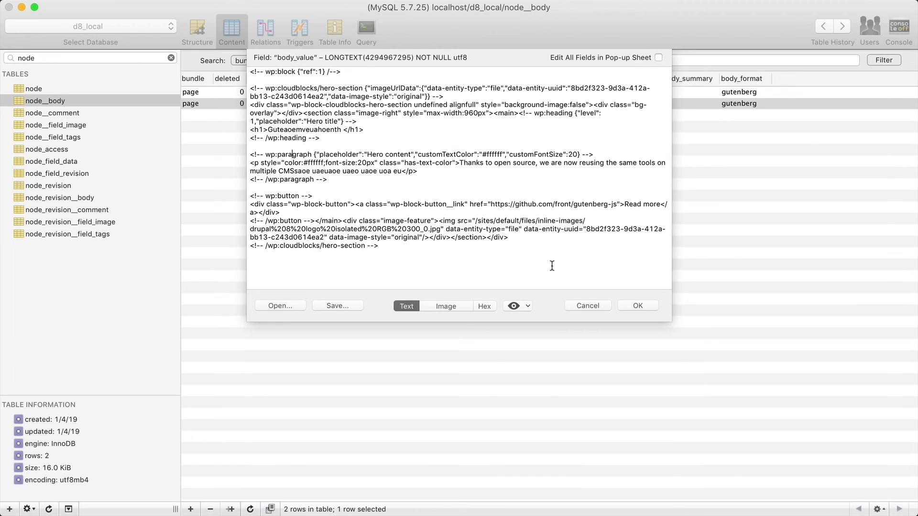
pyautogui.click(595, 303)
# - Open the body_value of entity 1 and examine its stored paragraph and image block markup through to the end
pyautogui.doubleClick(485, 94)
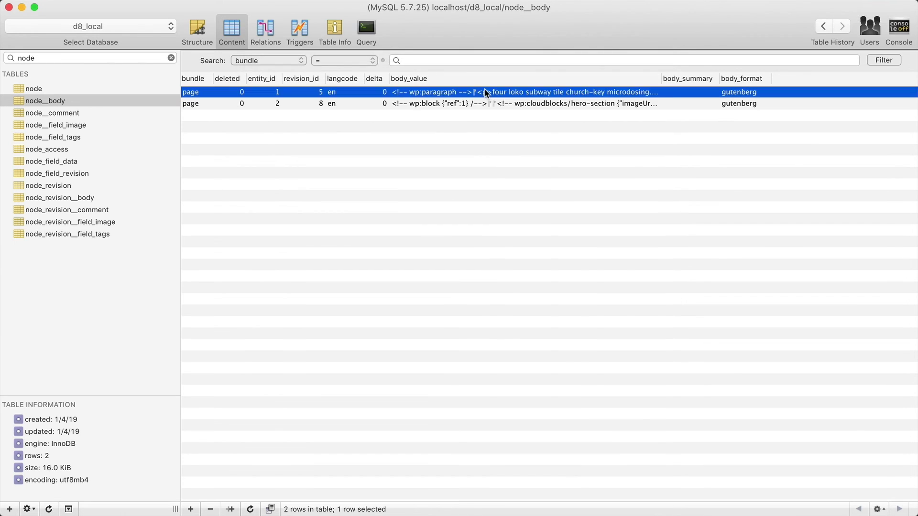
pyautogui.scroll(-5, 413, 115)
pyautogui.scroll(-5, 413, 115)
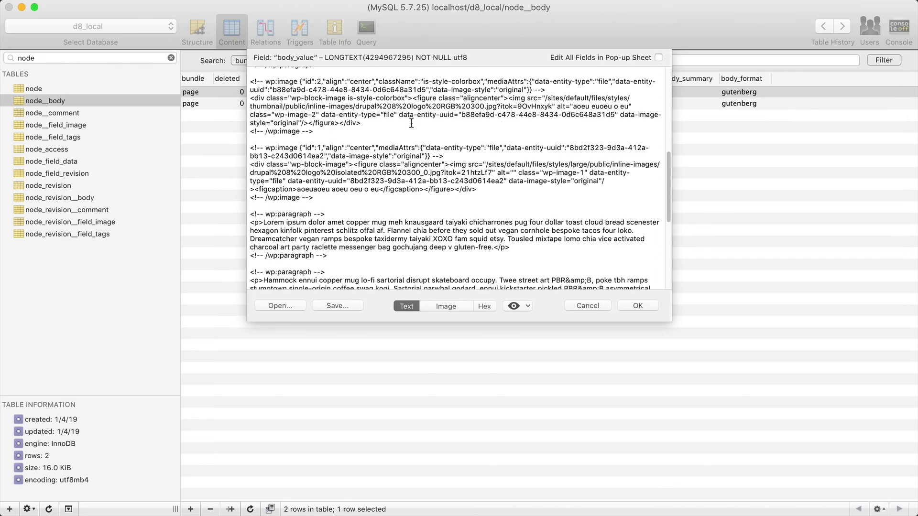
pyautogui.scroll(-5, 409, 143)
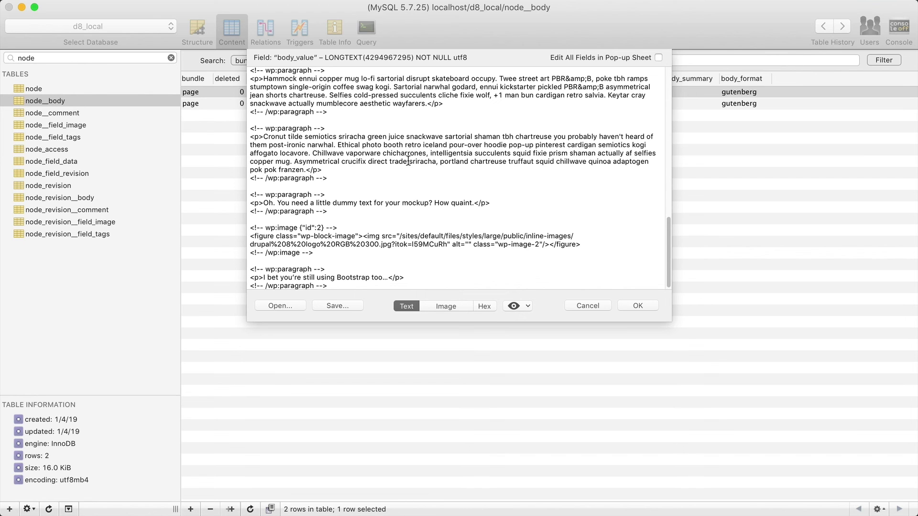
# - Switch back to Firefox, search the web for "drupal gutenberg" in a new tab and open the Gutenberg project page on Drupal.org
pyautogui.press('super+Tab')
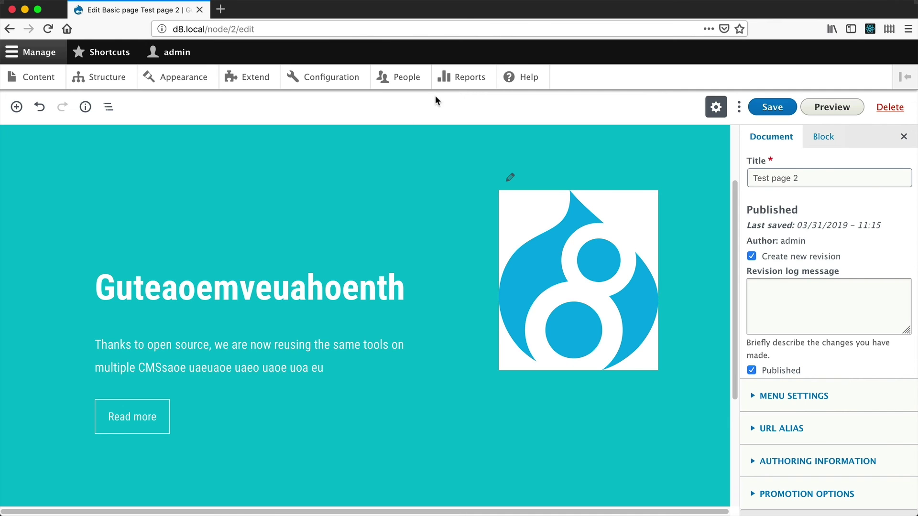
pyautogui.press('super+t')
pyautogui.write('drupal gutenberg')
pyautogui.press('Return')
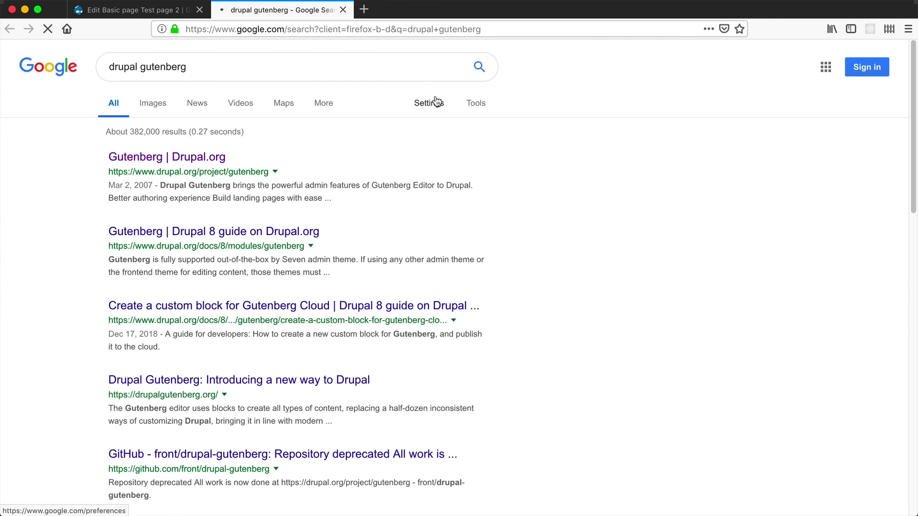
pyautogui.click(213, 159)
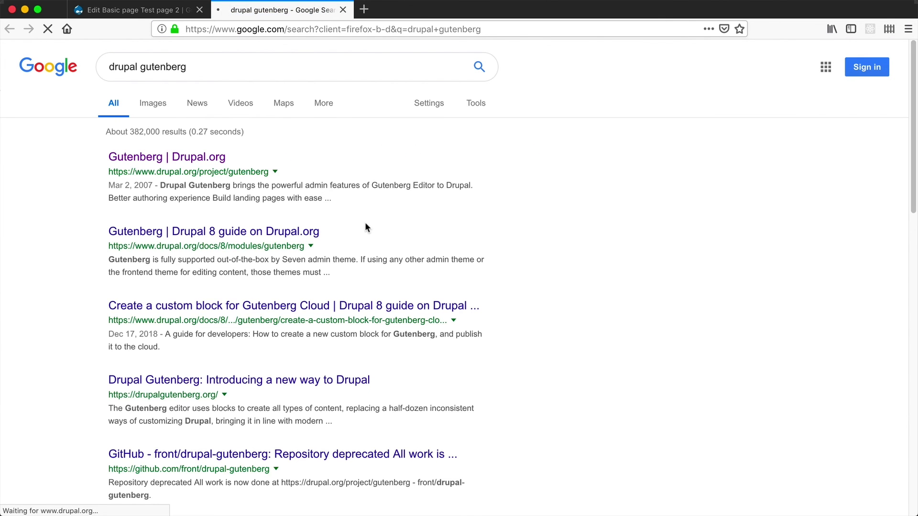
# - Examine the Gutenberg project page from its feature overview through the developer links and sponsors to the downloads
pyautogui.scroll(-5, 365, 246)
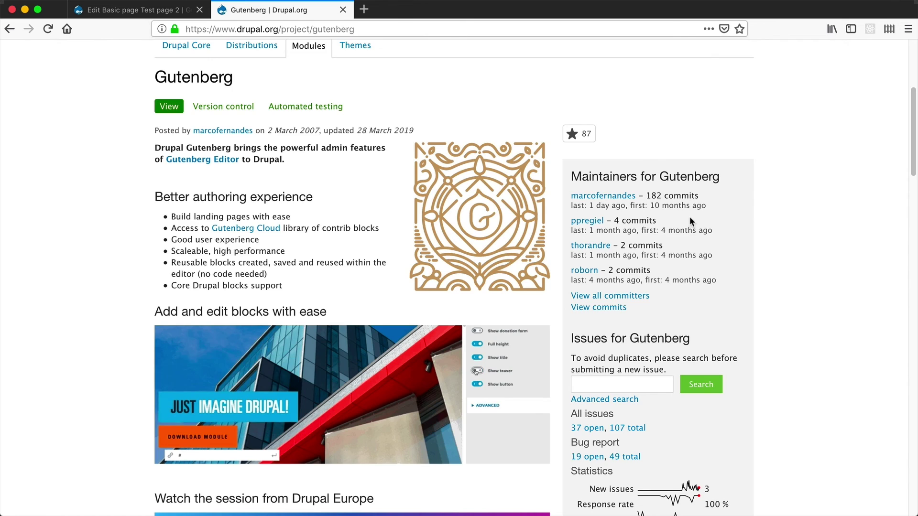
pyautogui.scroll(-10, 691, 221)
pyautogui.scroll(-15, 690, 220)
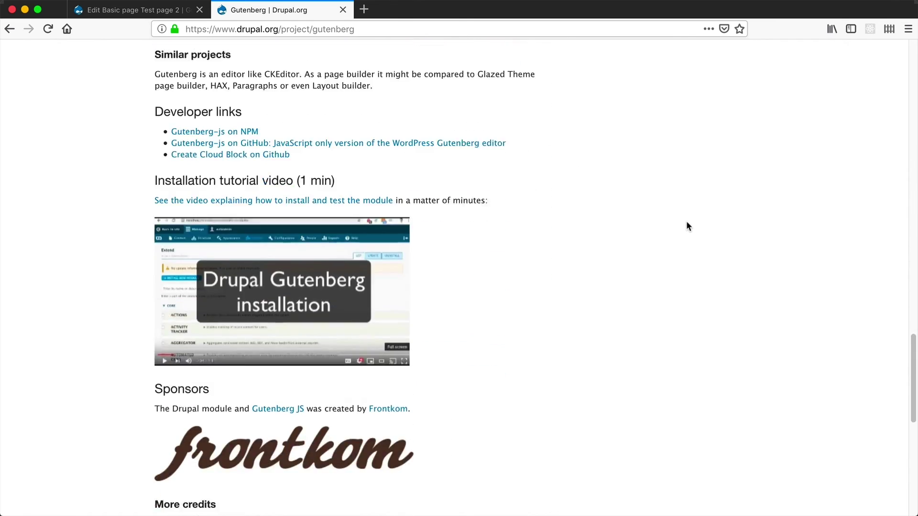
pyautogui.moveTo(449, 359); pyautogui.dragTo(365, 359)
pyautogui.click(371, 359)
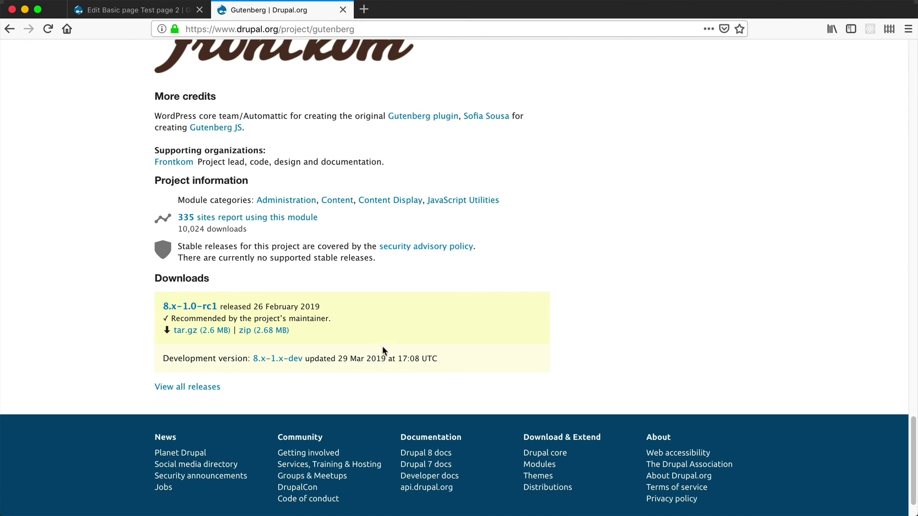
# - Review the module's project information, switch to the database client and highlight the id 2 image block and the "Cronut tilde" paragraph block in body_value
pyautogui.scroll(2, 382, 335)
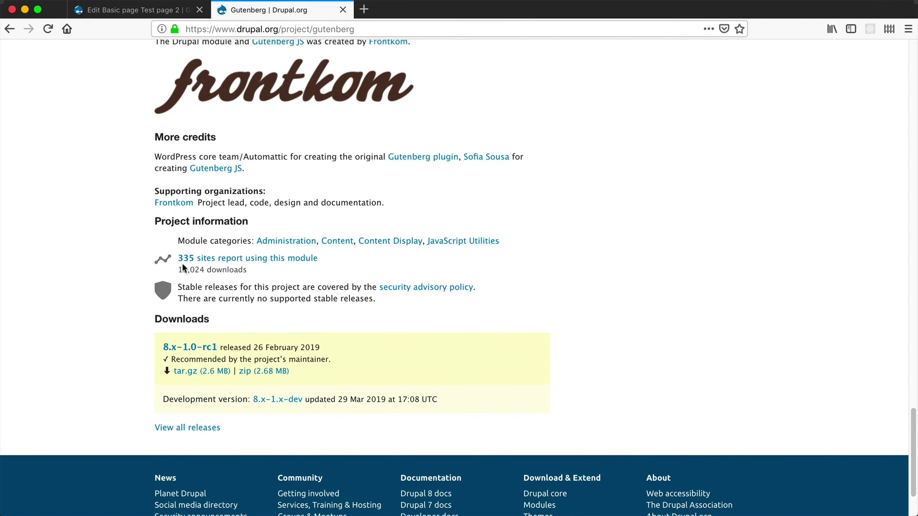
pyautogui.scroll(4, 235, 383)
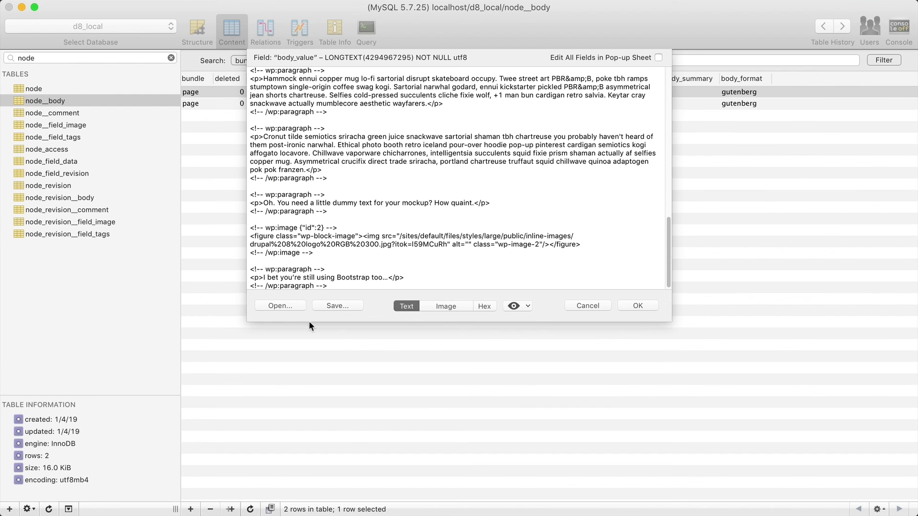
pyautogui.moveTo(325, 253); pyautogui.dragTo(246, 227)
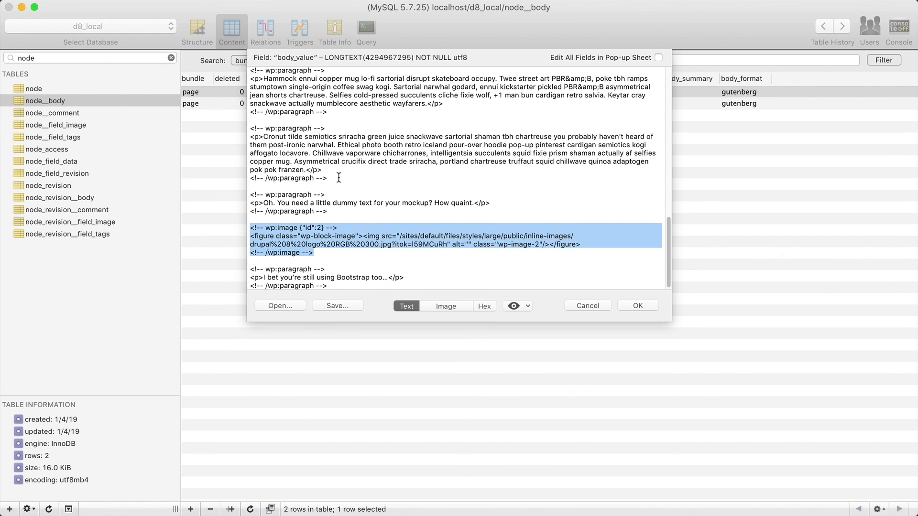
pyautogui.moveTo(334, 179); pyautogui.dragTo(234, 128)
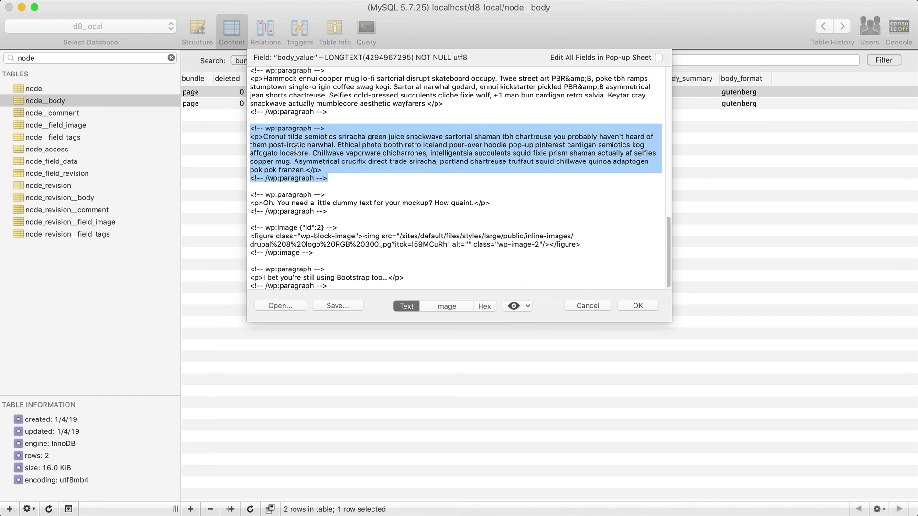
# - Highlight the centre-aligned image block's opening comment and its JSON attributes in the stored body_value markup
pyautogui.scroll(5, 301, 152)
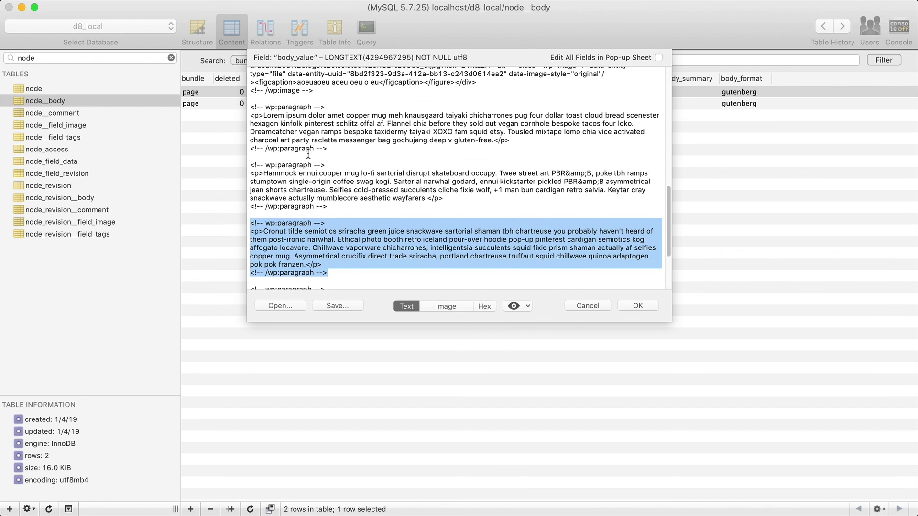
pyautogui.scroll(2, 308, 153)
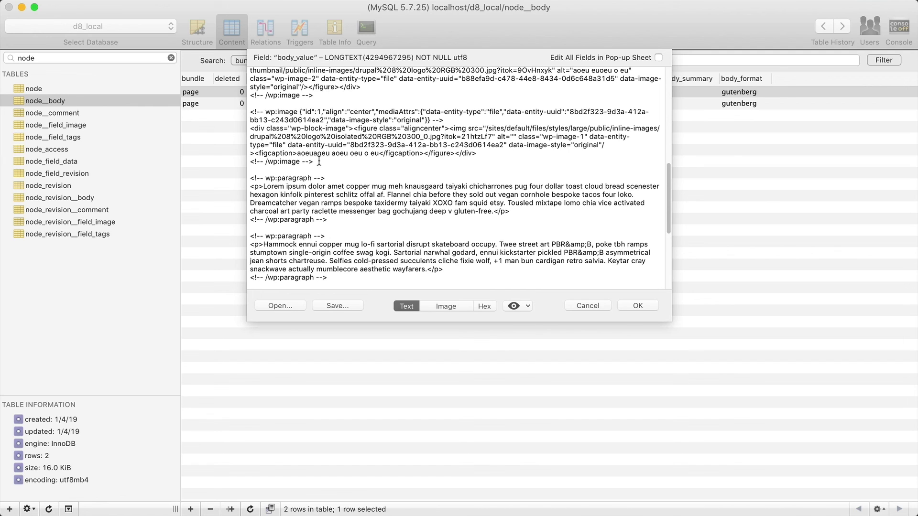
pyautogui.click(452, 119)
pyautogui.moveTo(452, 119); pyautogui.dragTo(234, 112)
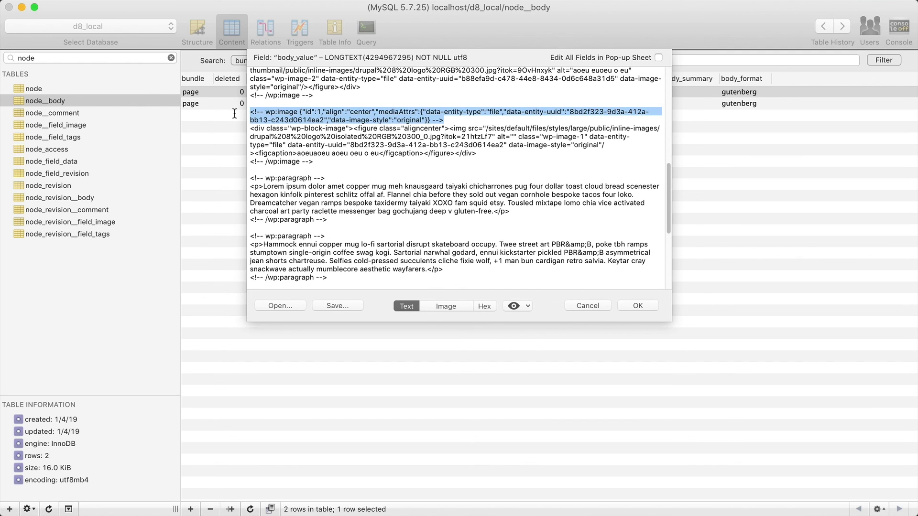
pyautogui.click(310, 115)
pyautogui.moveTo(299, 113); pyautogui.dragTo(432, 122)
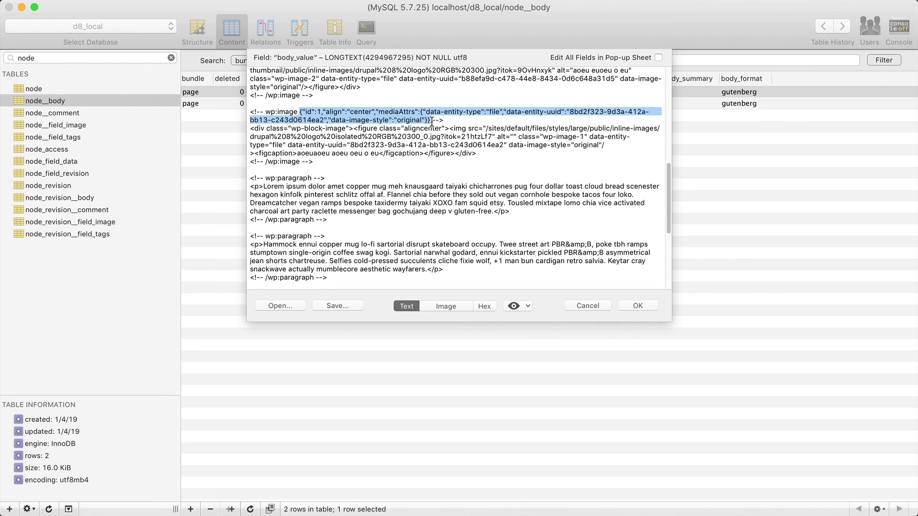
pyautogui.click(429, 118)
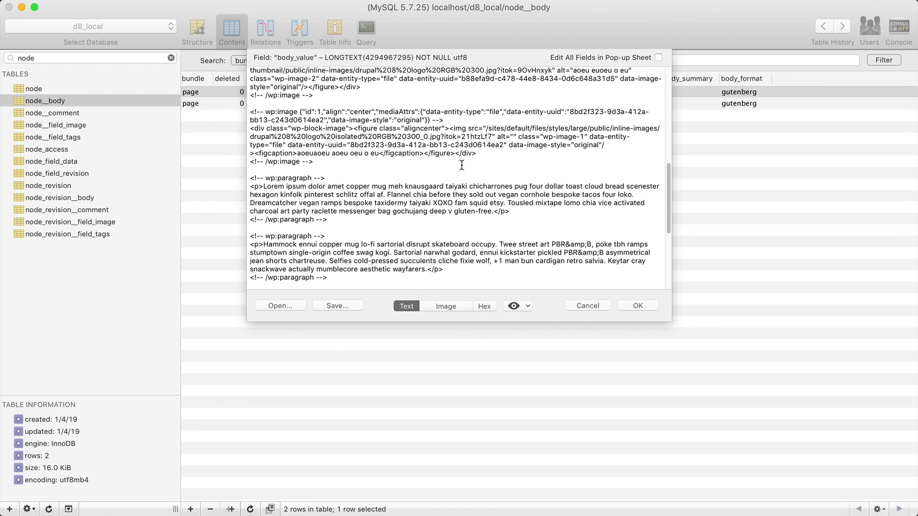
# - Switch back to Firefox and return to the authoring features and block editing demo on the Gutenberg project page
pyautogui.press('super+Tab')
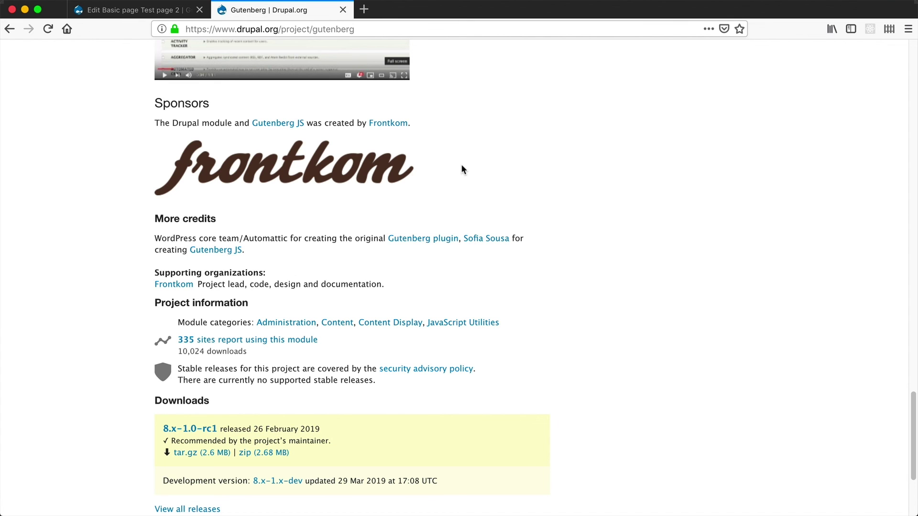
pyautogui.scroll(20, 462, 168)
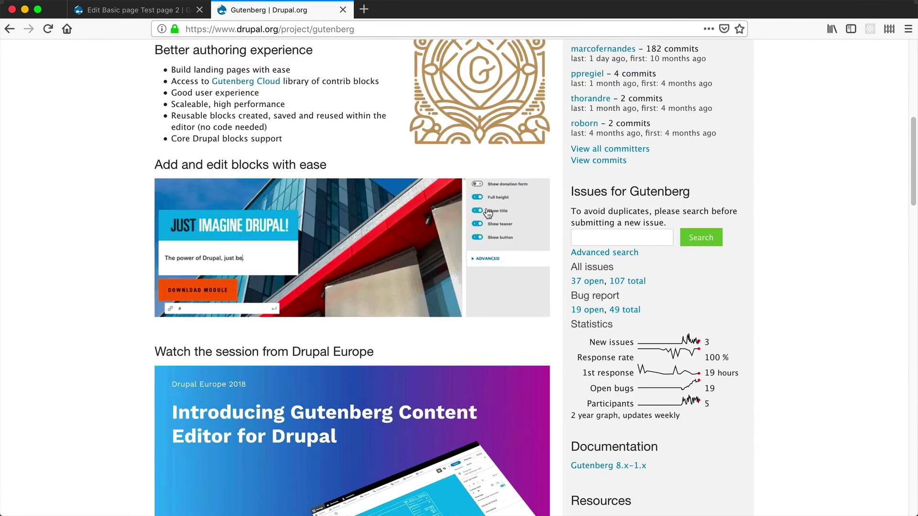